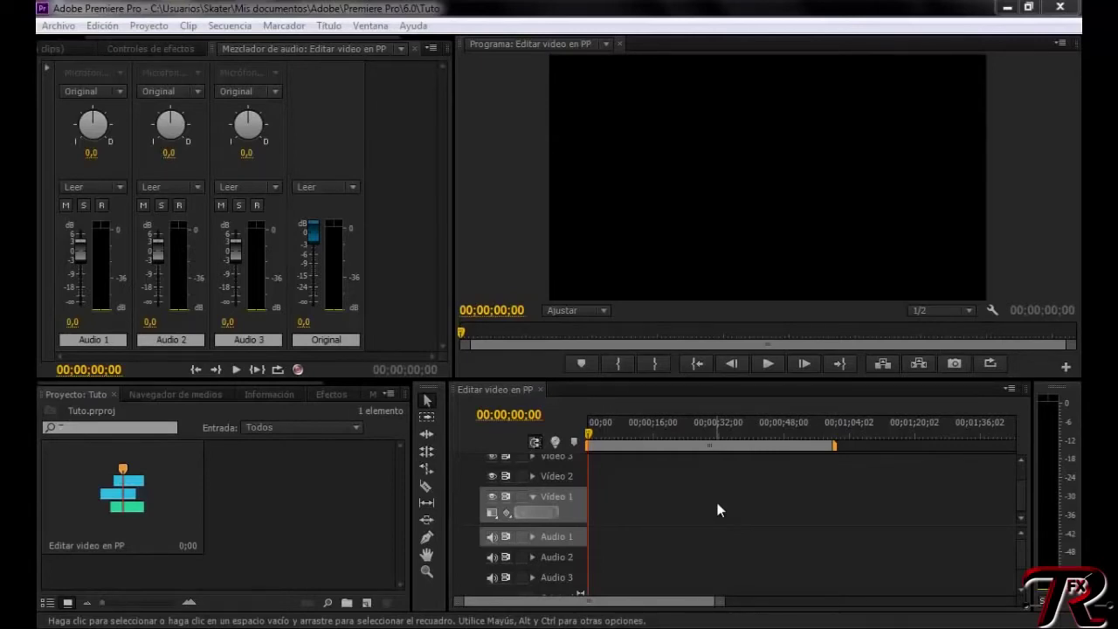
Dismiss the Windows colour-scheme warning and open the Import window from the empty project bin.
click(645, 373)
click(347, 486)
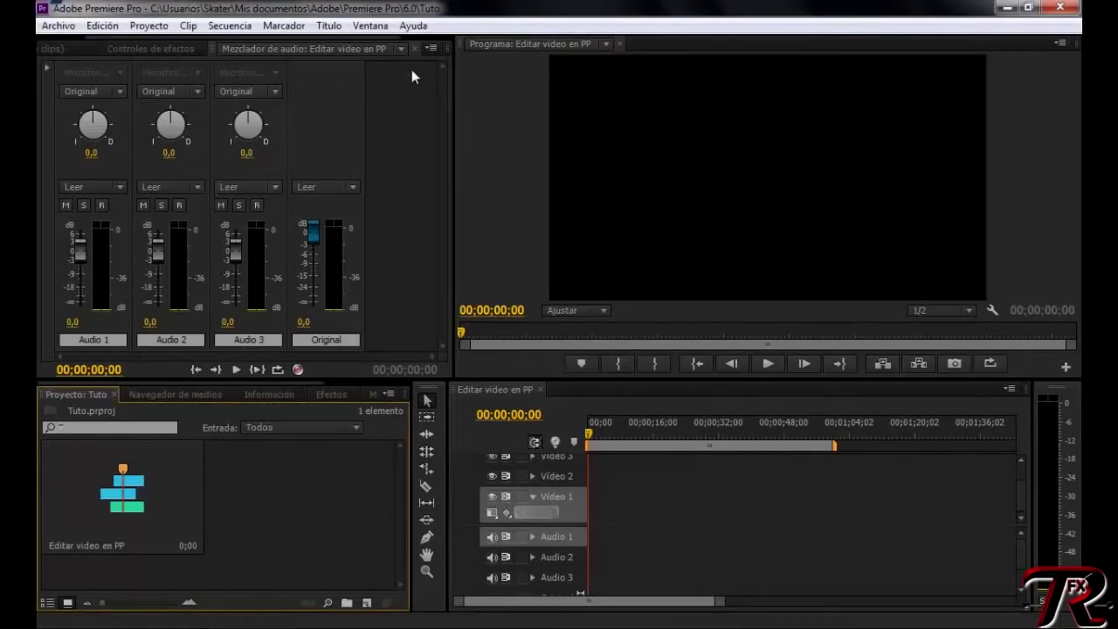
double_click(346, 494)
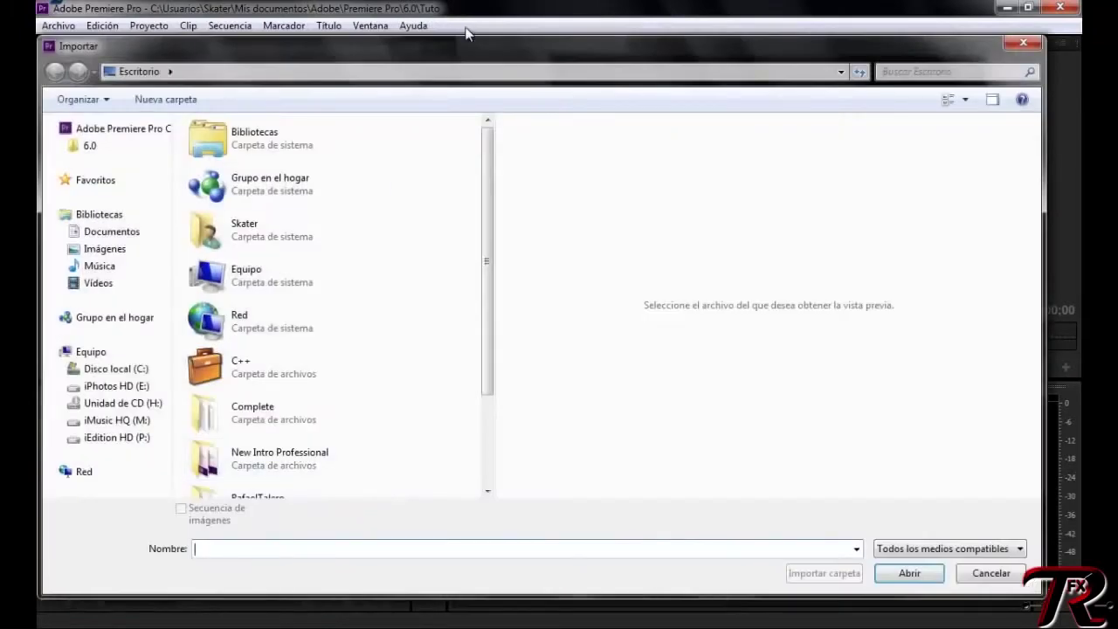
Import the OVERWERK - Odyssey MP3 and Secuencia 01.mp4 from Escritorio into the Tuto project.
drag(489, 203, 489, 303)
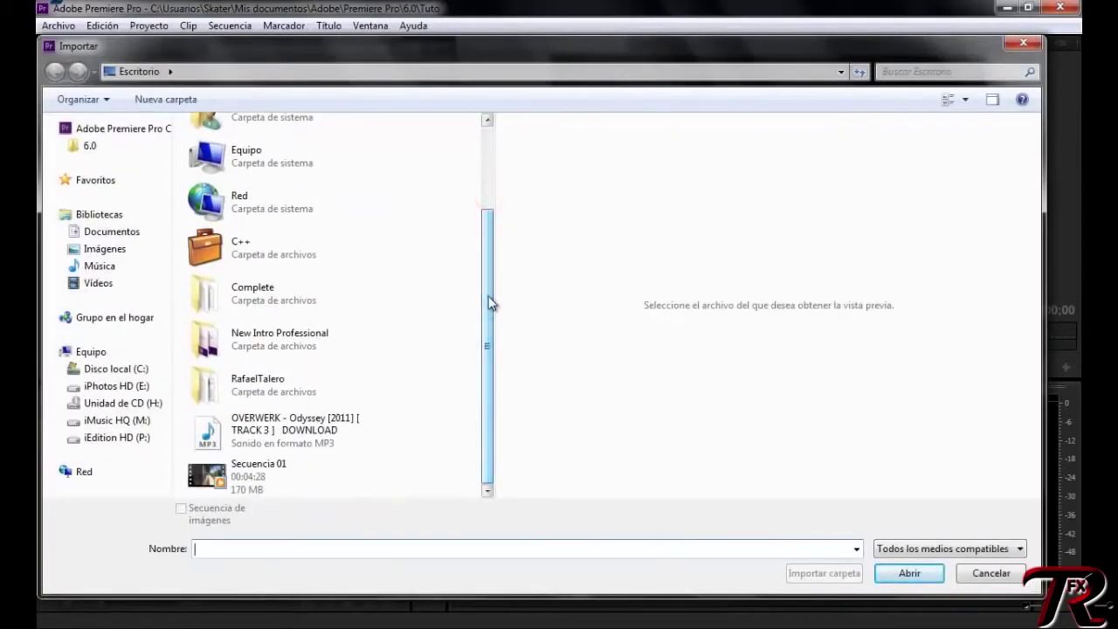
key(Escape)
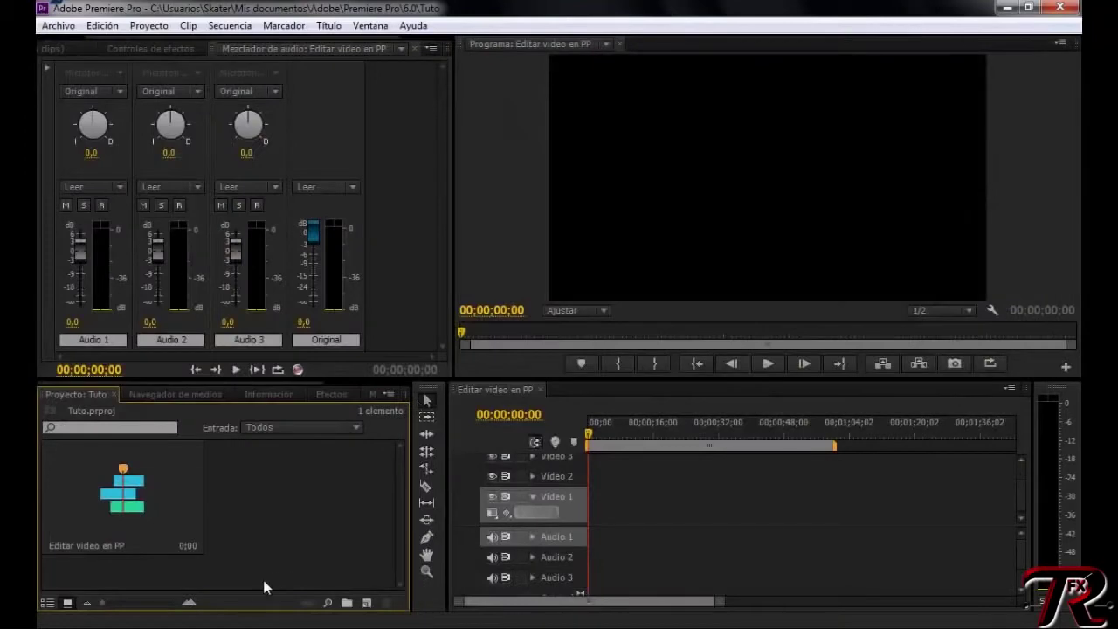
double_click(263, 580)
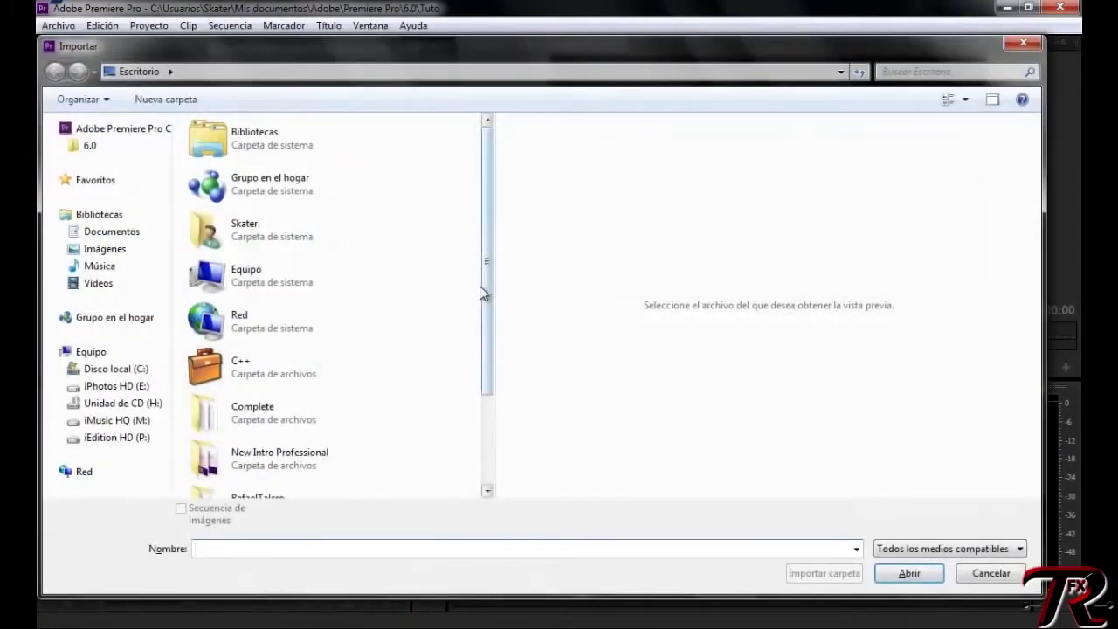
drag(484, 285, 485, 409)
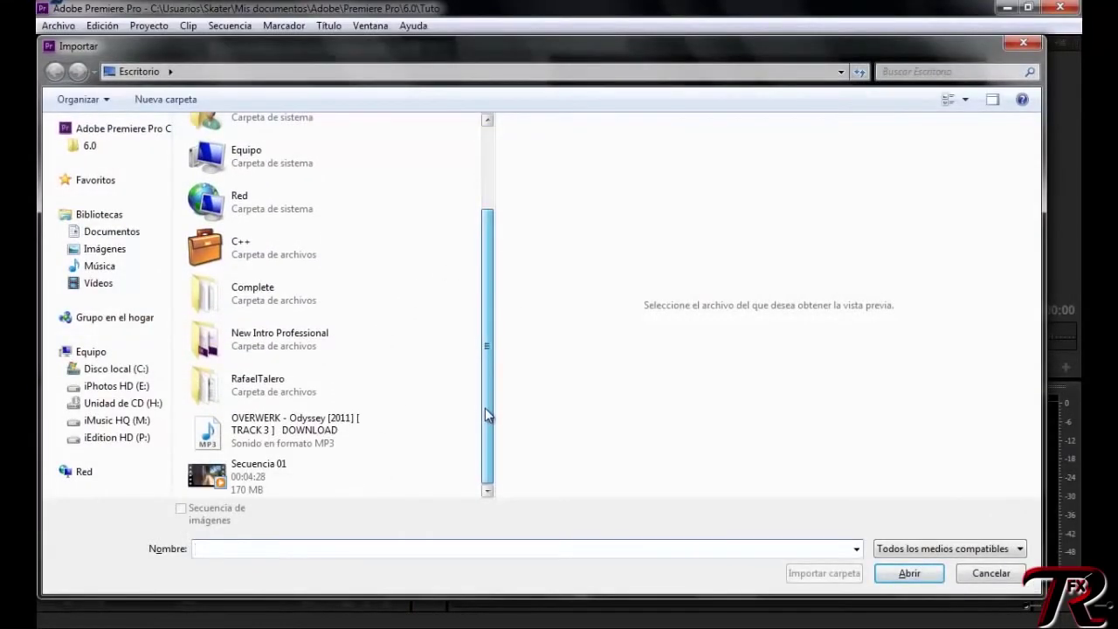
click(292, 487)
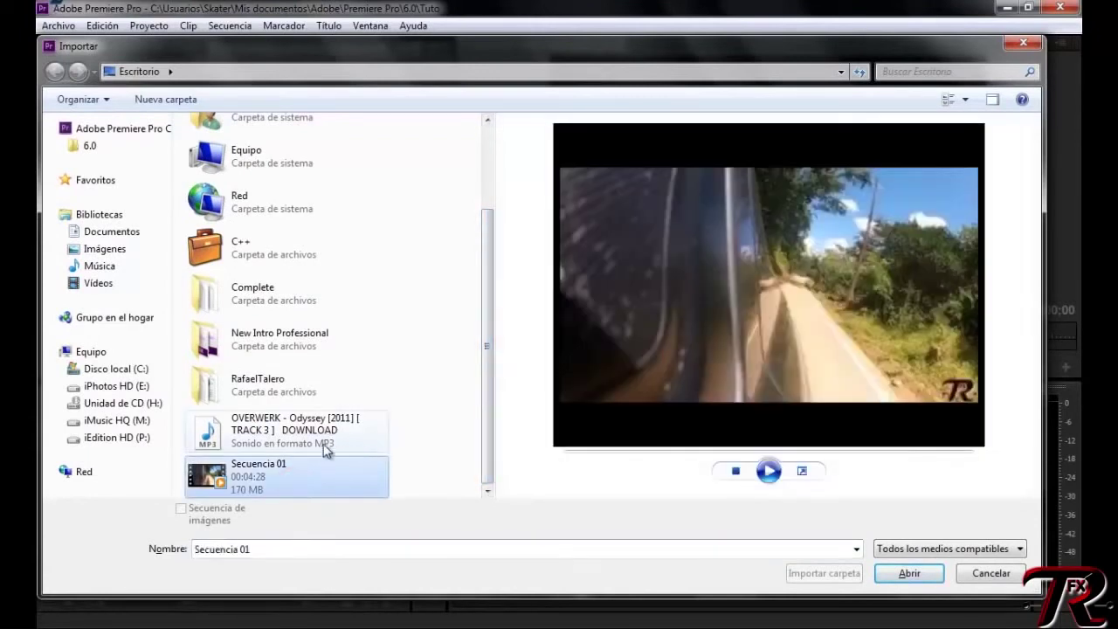
click(330, 436)
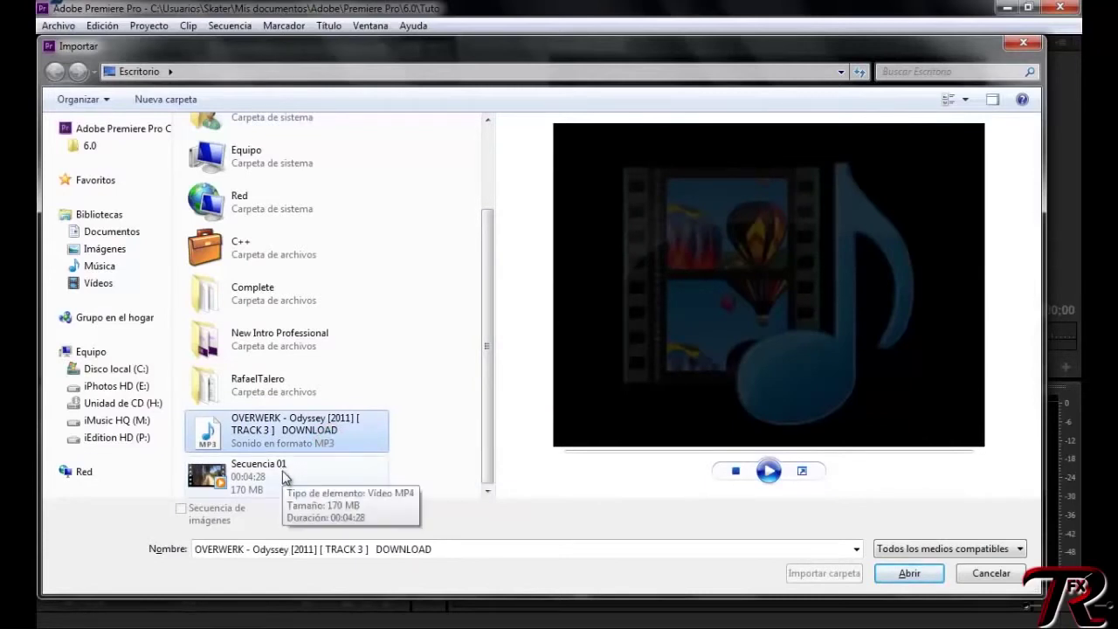
drag(445, 472, 336, 429)
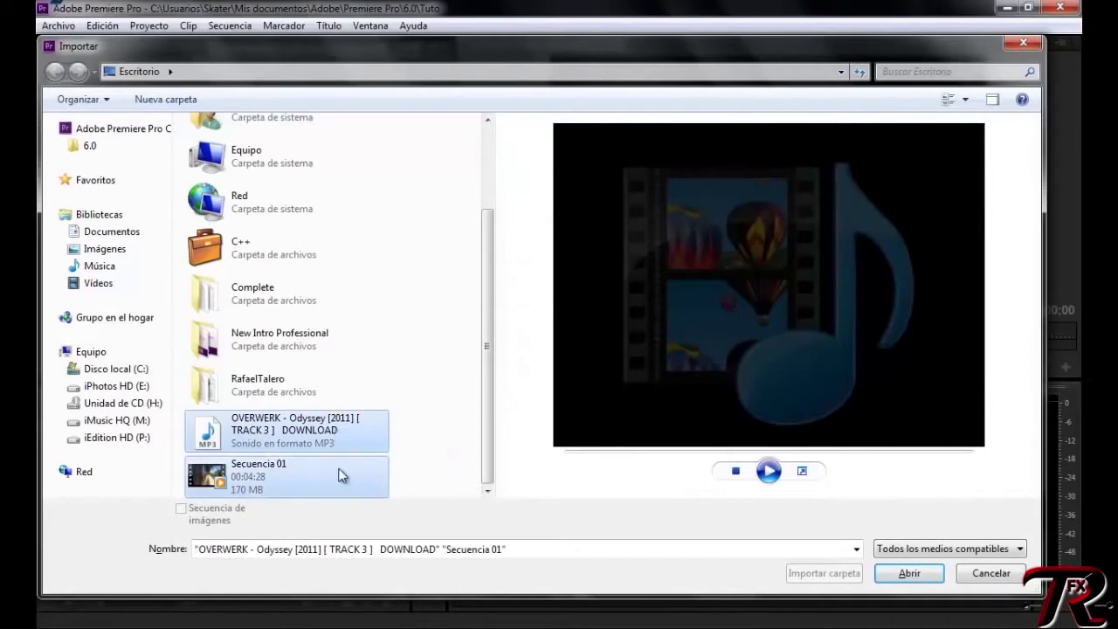
click(341, 472)
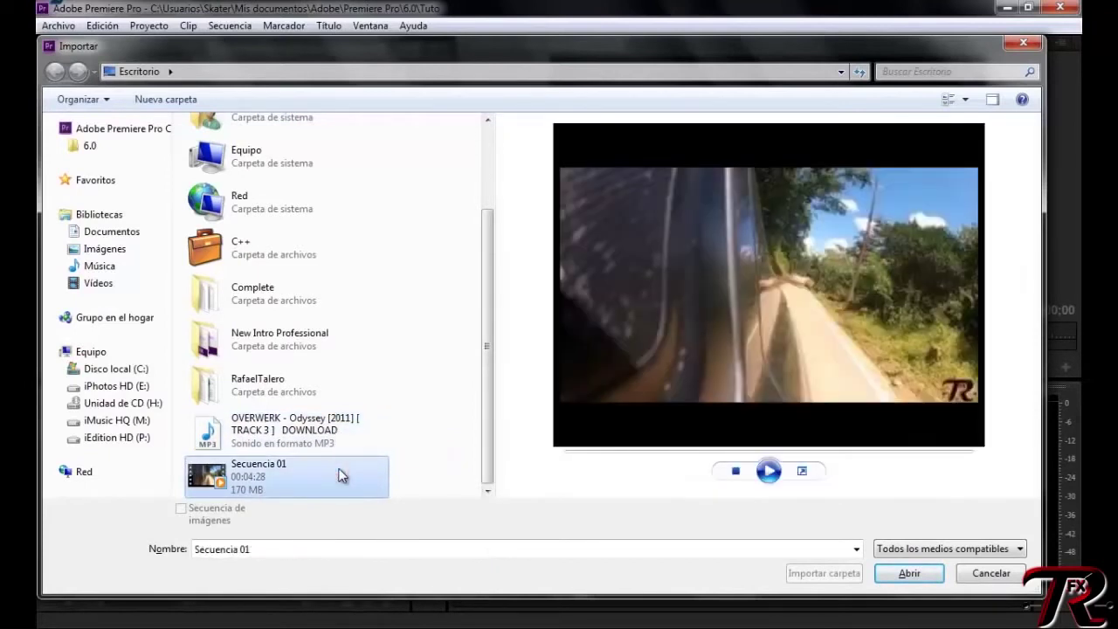
ctrl+click(293, 428)
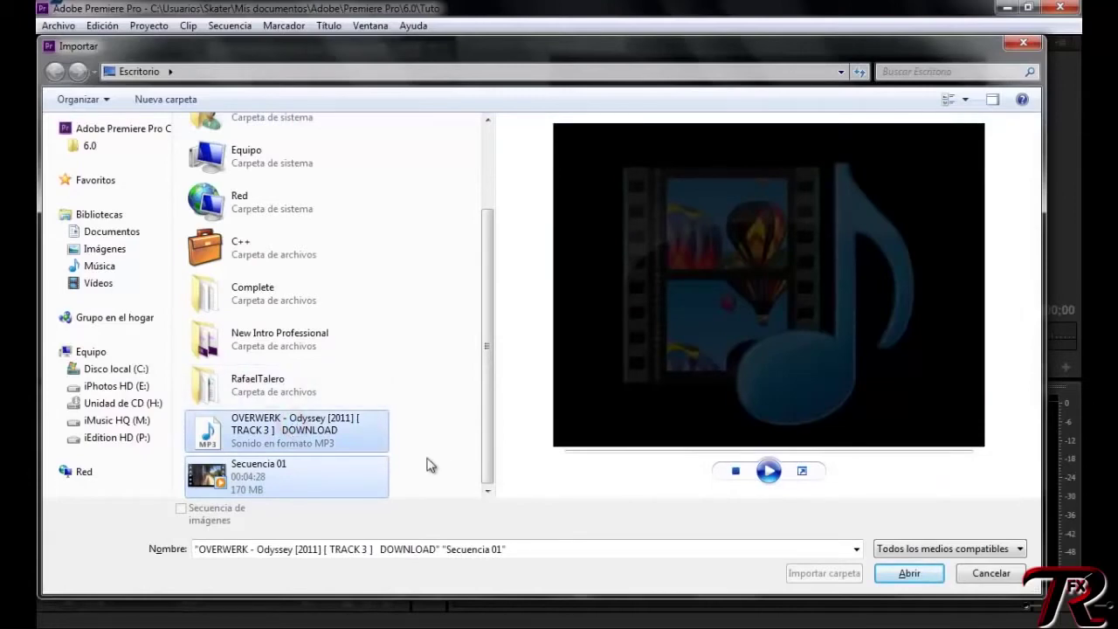
click(903, 576)
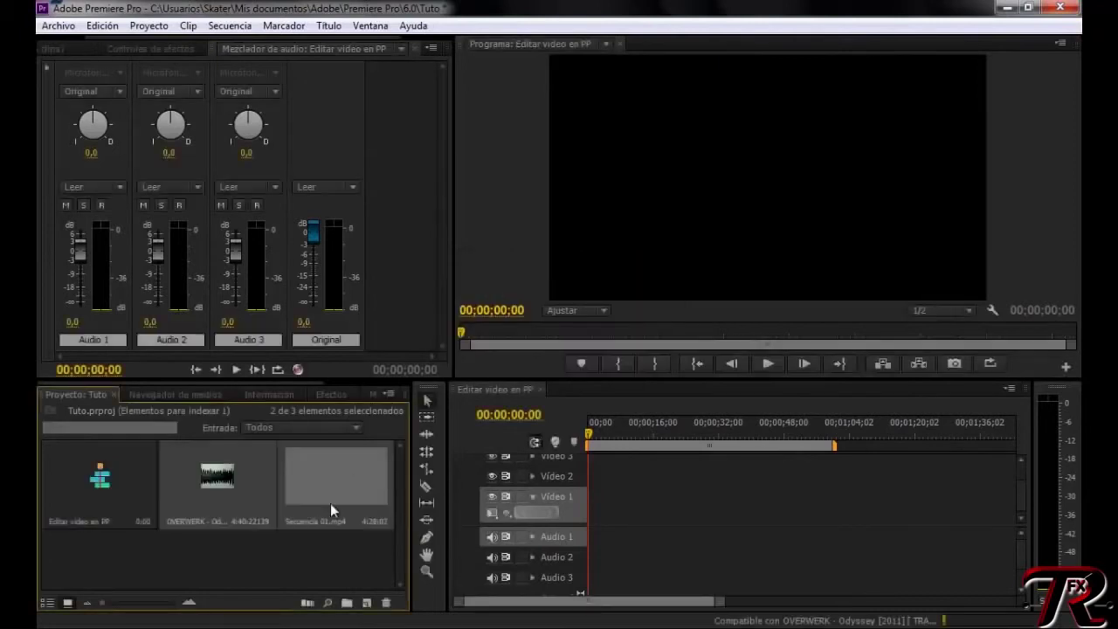
Swap the Audio Mixer for the empty Source monitor and select Secuencia 01.mp4 in the project bin.
click(322, 562)
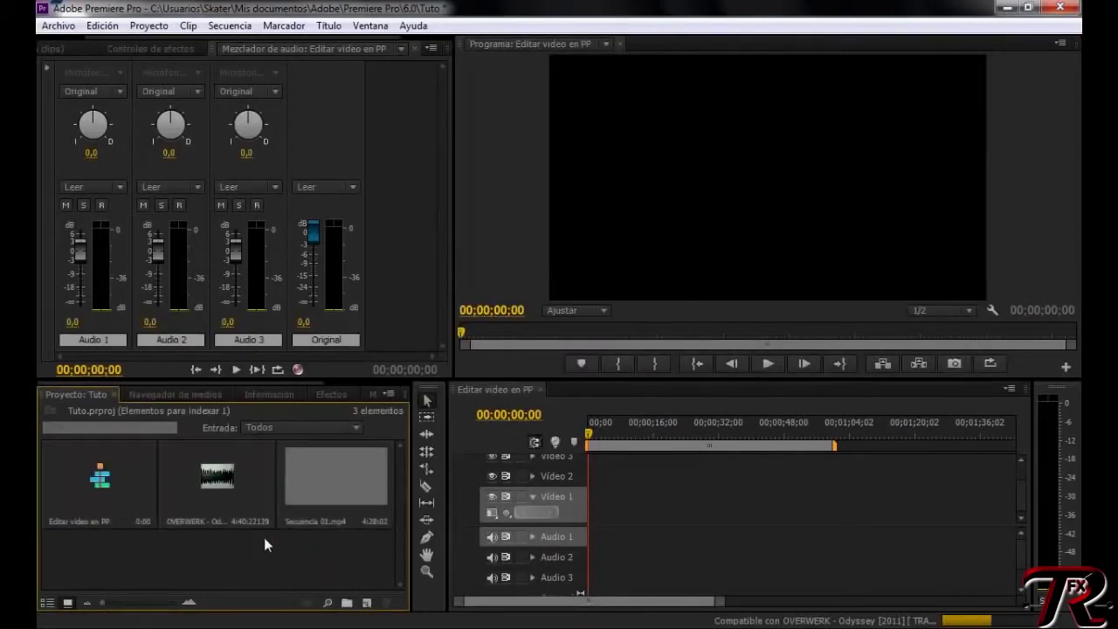
click(257, 571)
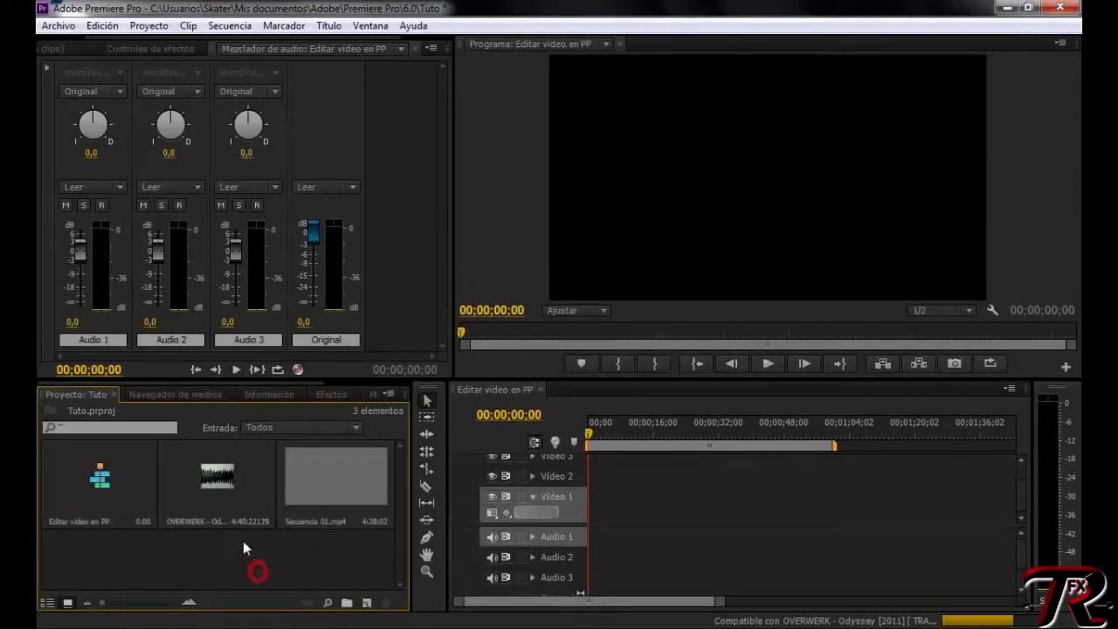
click(244, 479)
click(349, 467)
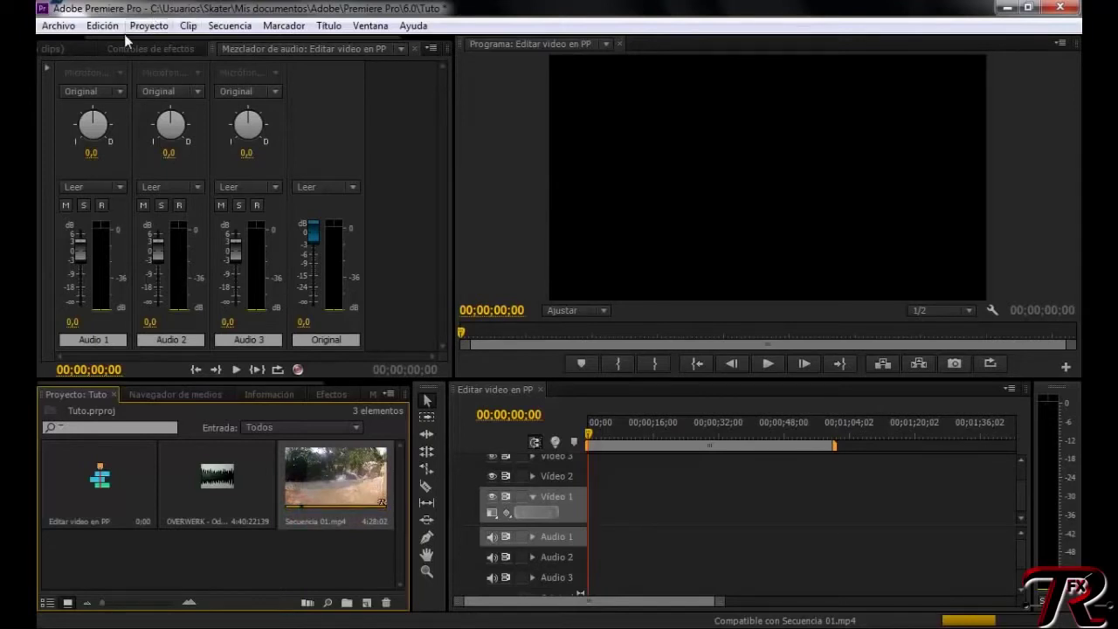
click(77, 54)
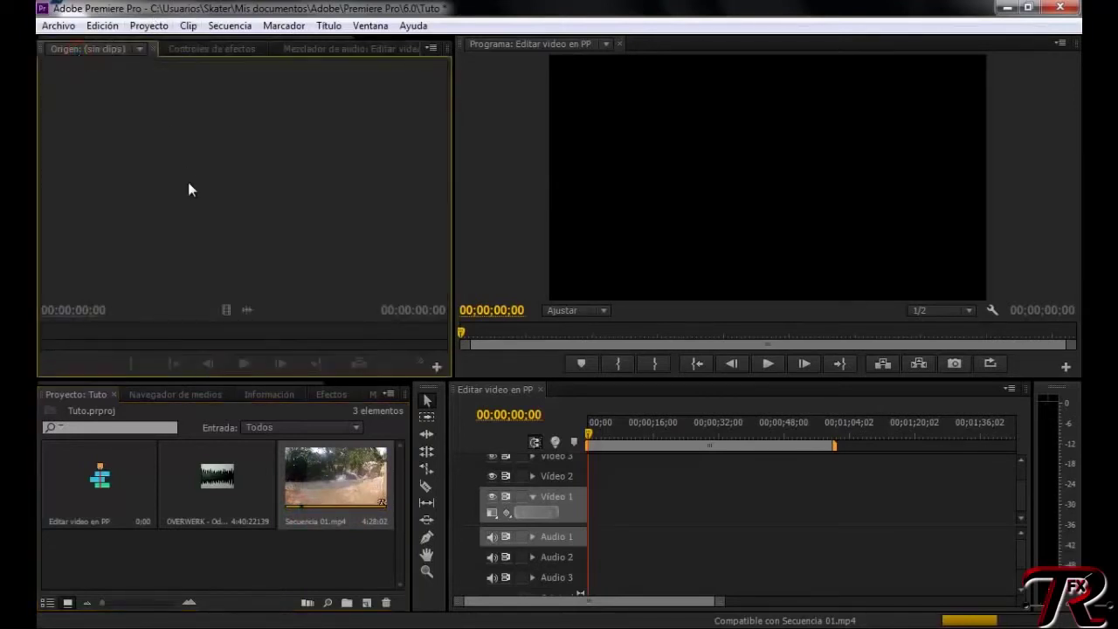
click(197, 36)
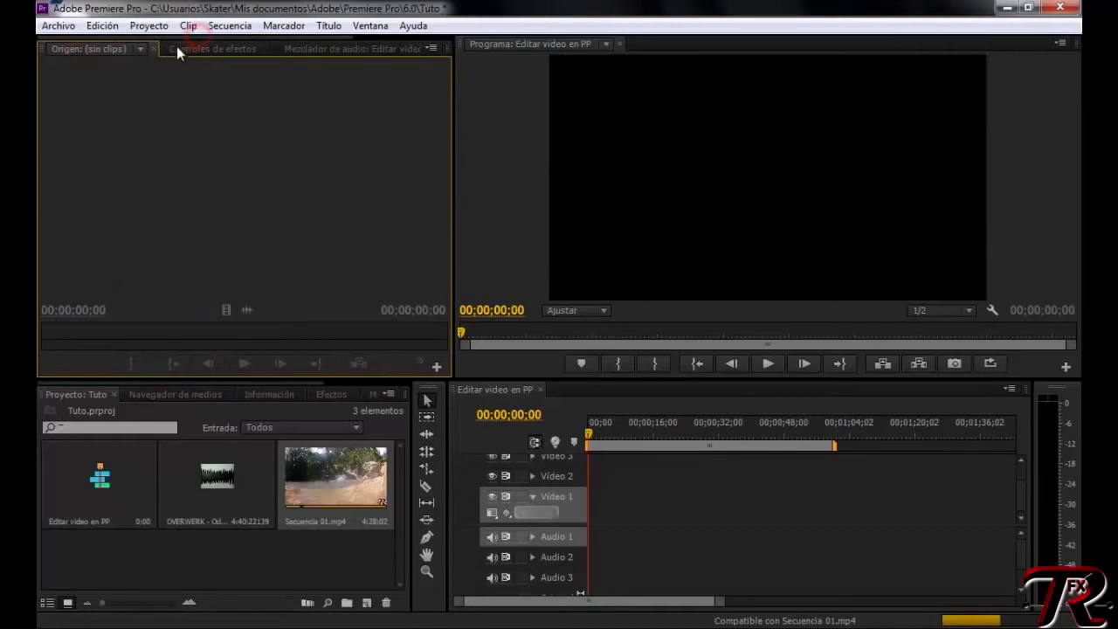
click(272, 559)
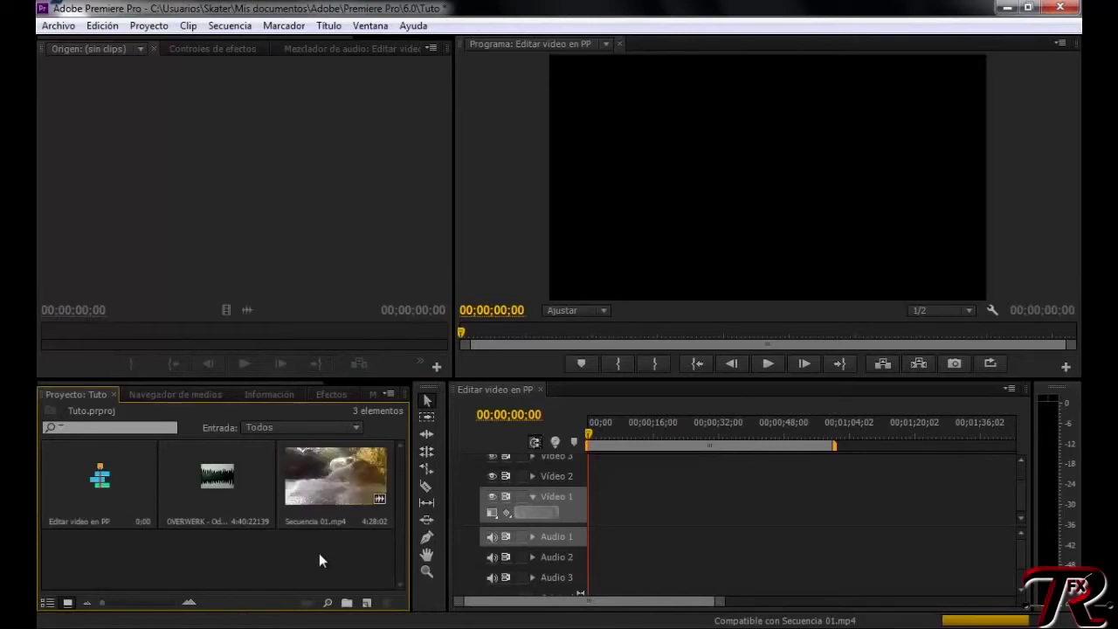
click(330, 468)
Load Secuencia 01.mp4 in the Source monitor and place only its video on Video 1.
double_click(330, 468)
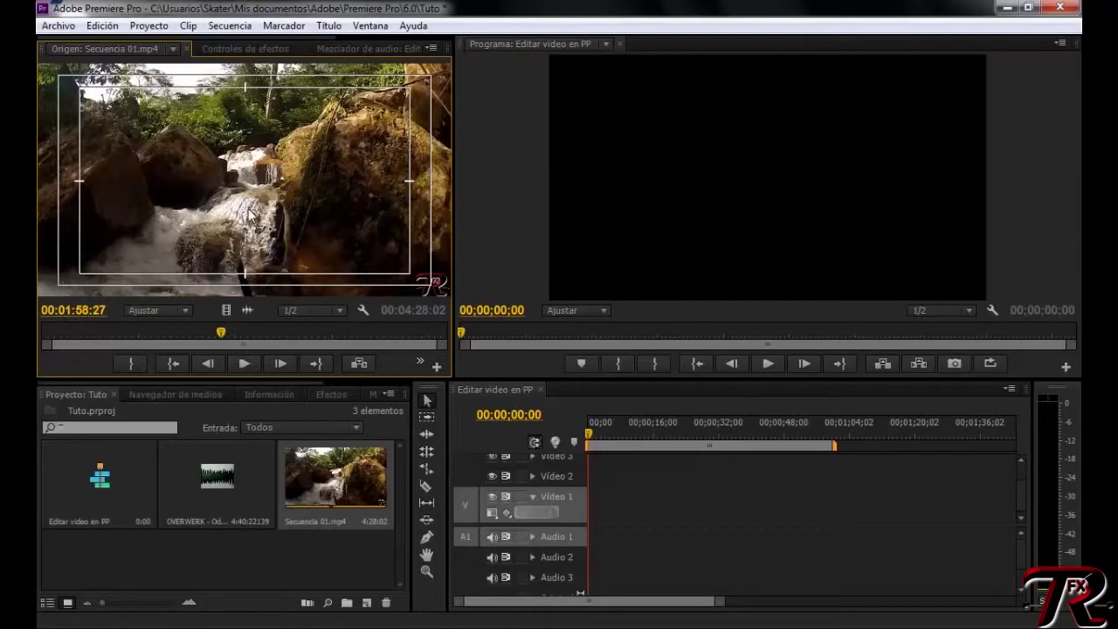
drag(250, 159, 602, 464)
drag(225, 310, 585, 512)
Lay the OVERWERK music clip onto the Audio 1 track.
drag(689, 598, 860, 601)
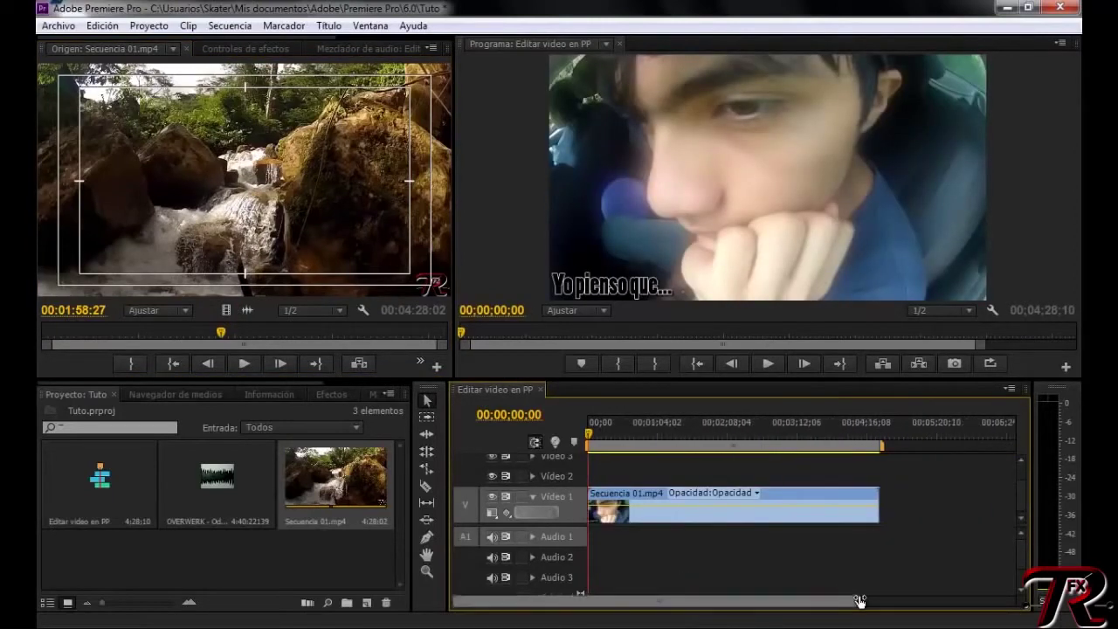
click(649, 427)
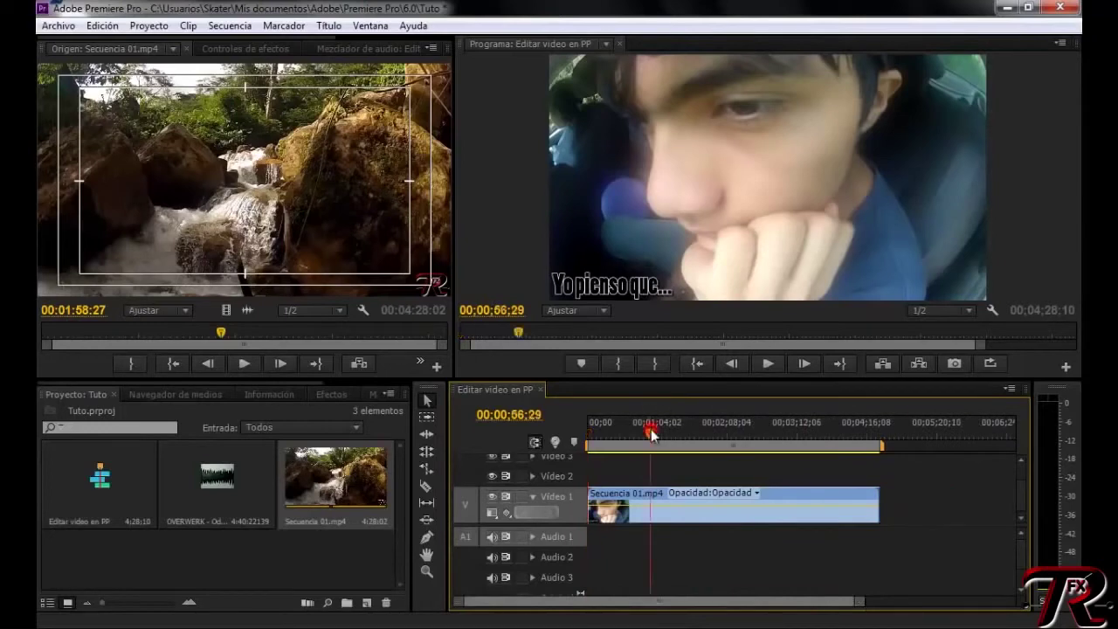
click(707, 428)
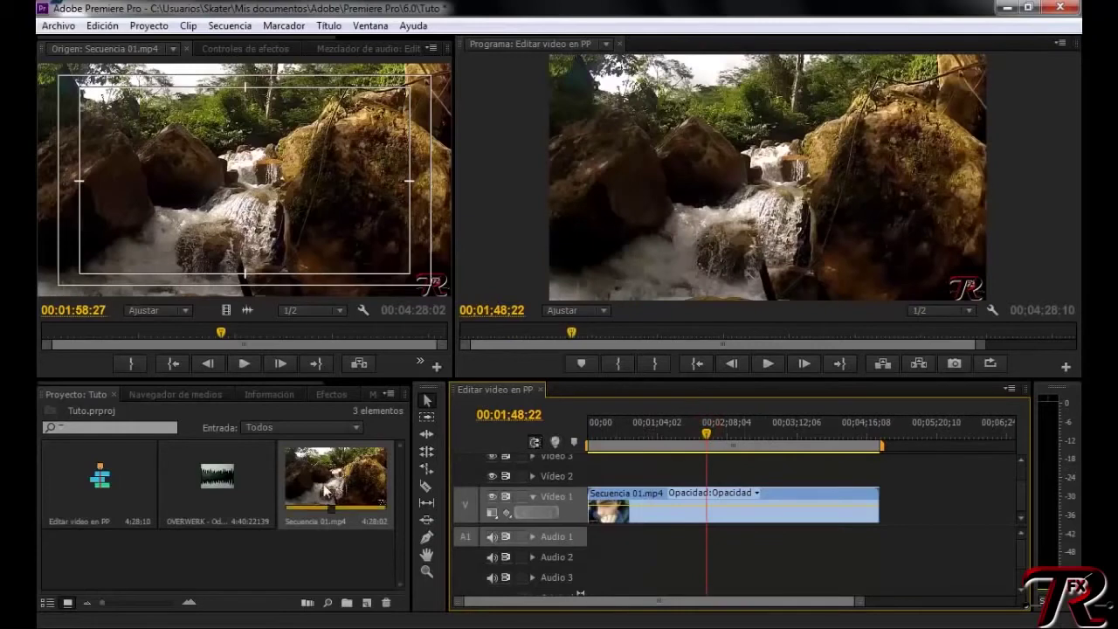
click(216, 495)
mouse_move(187, 469)
mouse_down()
mouse_move(601, 550)
mouse_move(596, 539)
mouse_up()
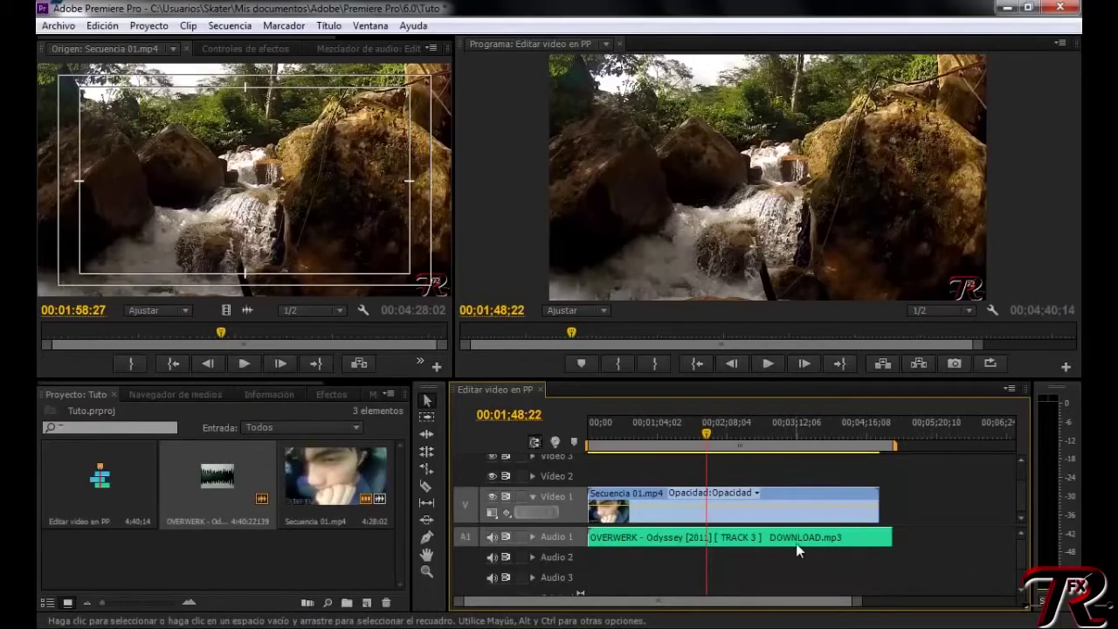
Keep the video at the sequence start, expand Audio 1, and link the video and music clips.
drag(779, 496, 836, 503)
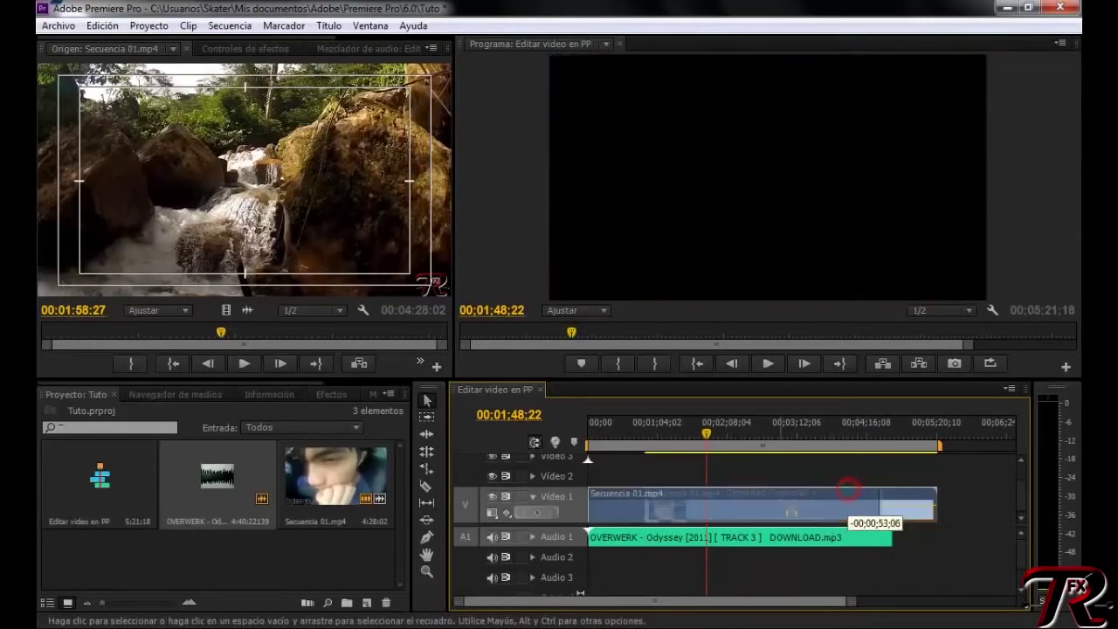
drag(847, 496, 791, 497)
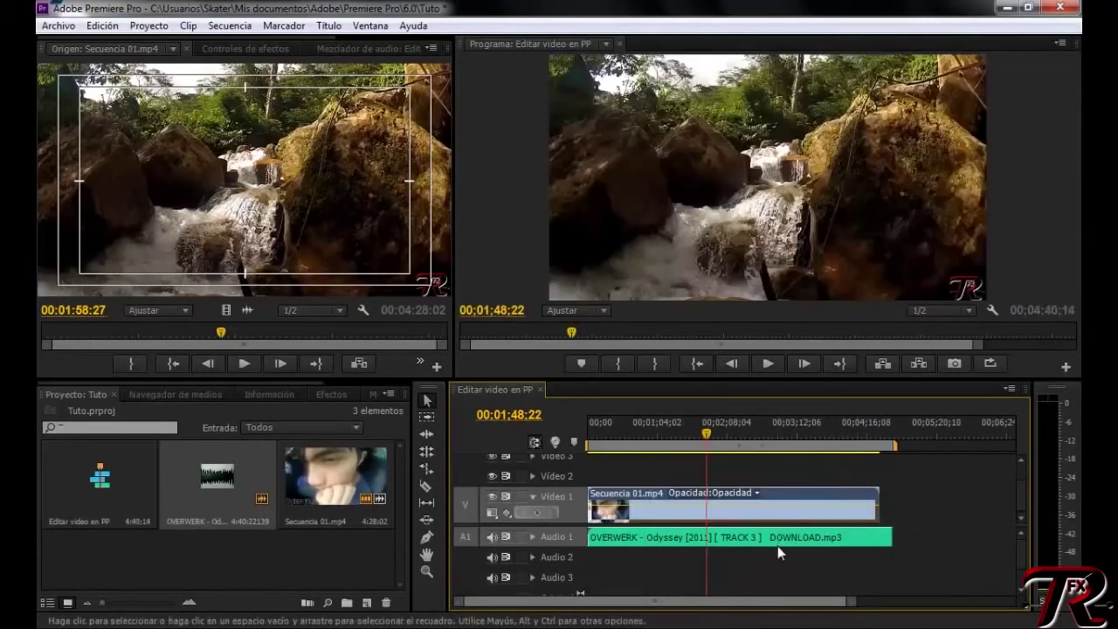
click(530, 536)
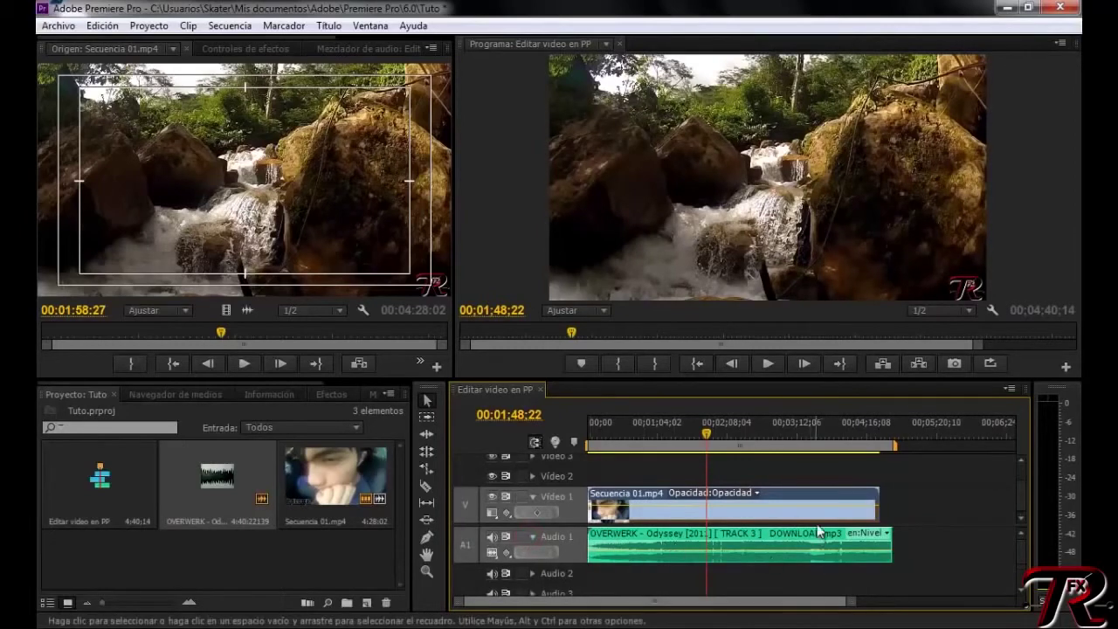
mouse_move(935, 578)
mouse_down()
mouse_move(793, 493)
mouse_move(792, 502)
mouse_up()
right_click(790, 496)
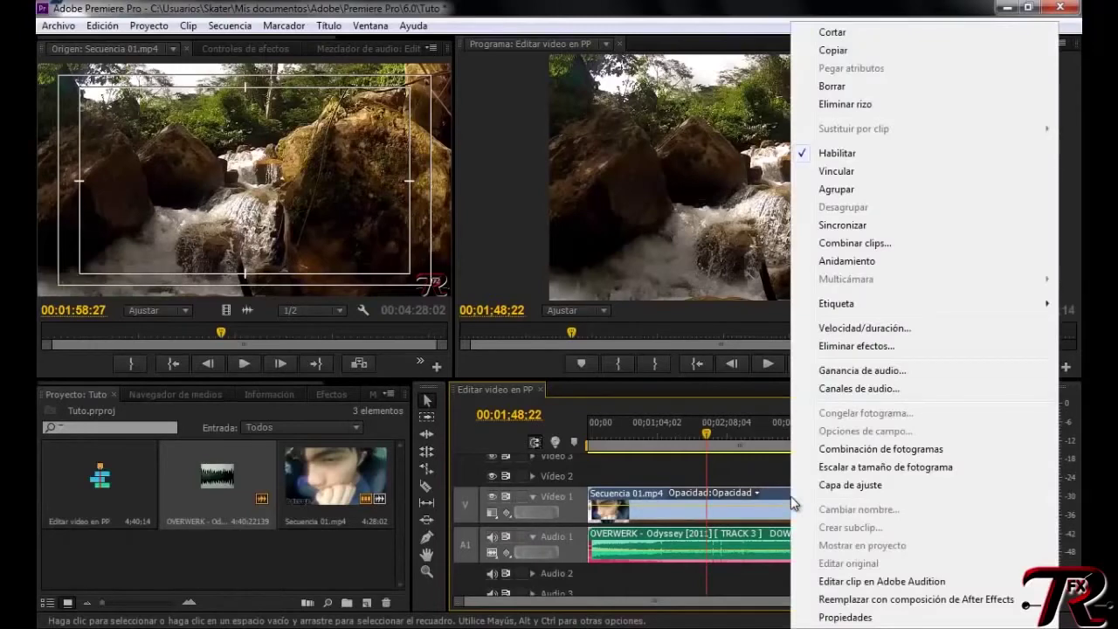
click(854, 174)
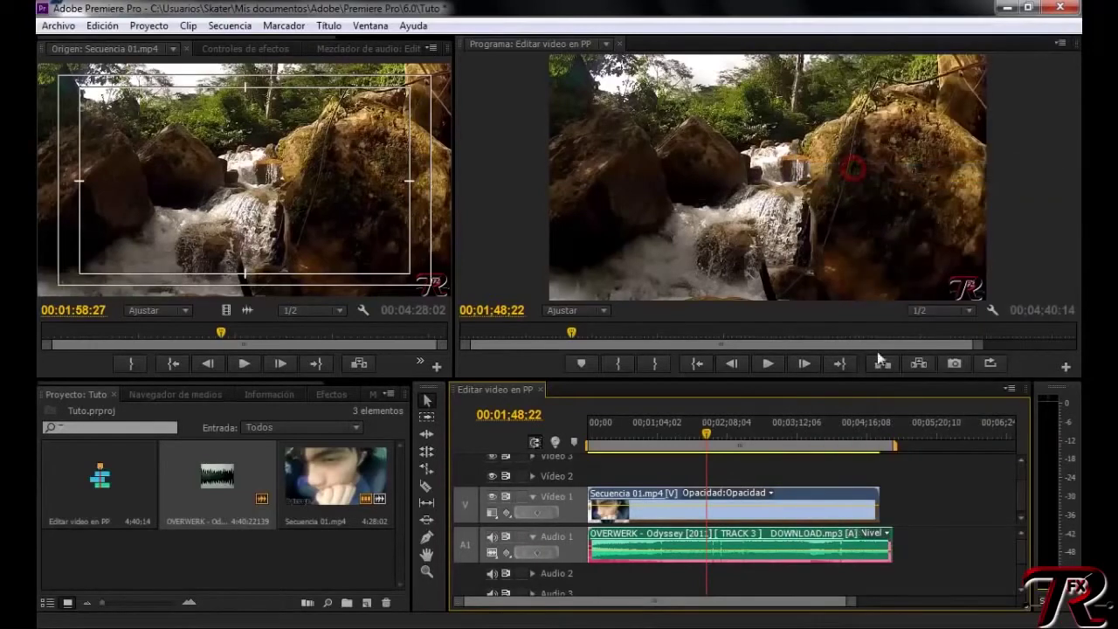
click(913, 501)
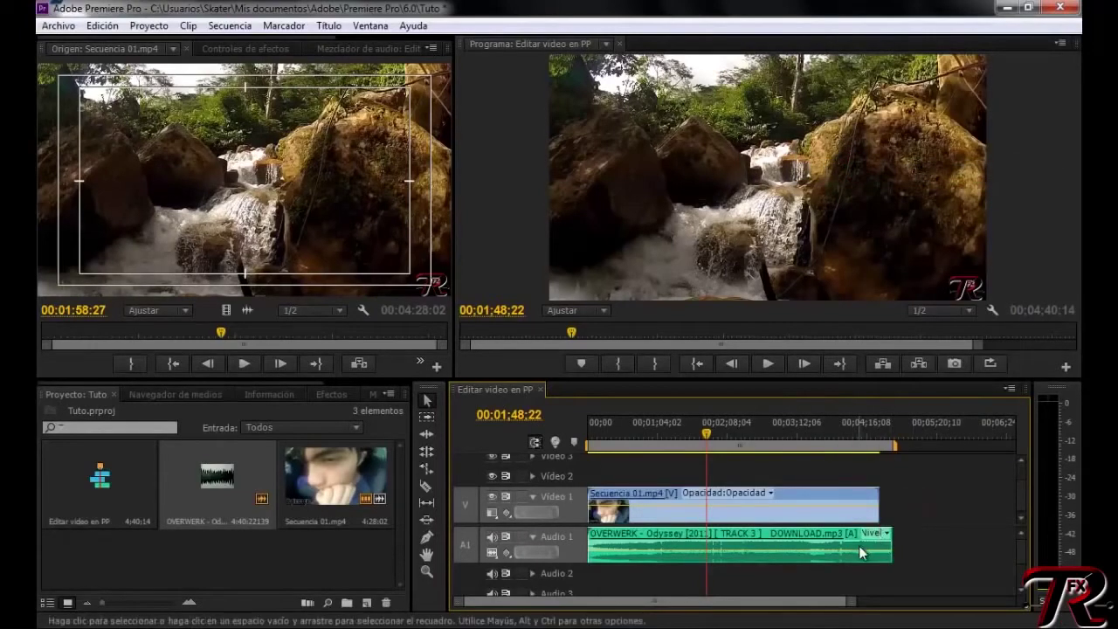
Test-shift the linked clips and return them to start at 00;00;00;00.
click(814, 502)
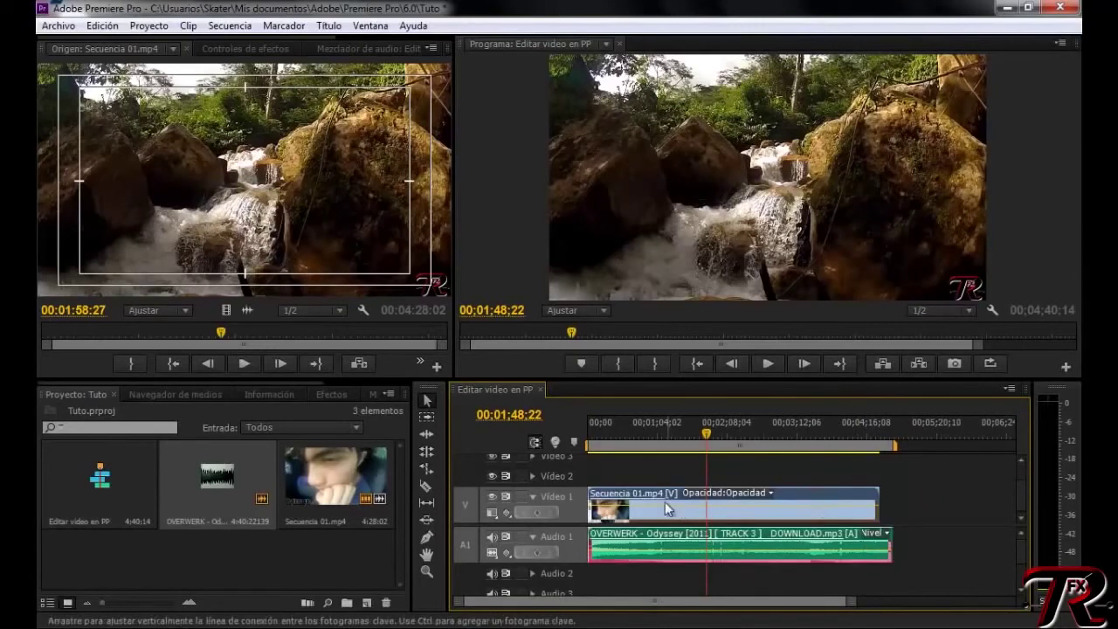
drag(669, 510, 739, 510)
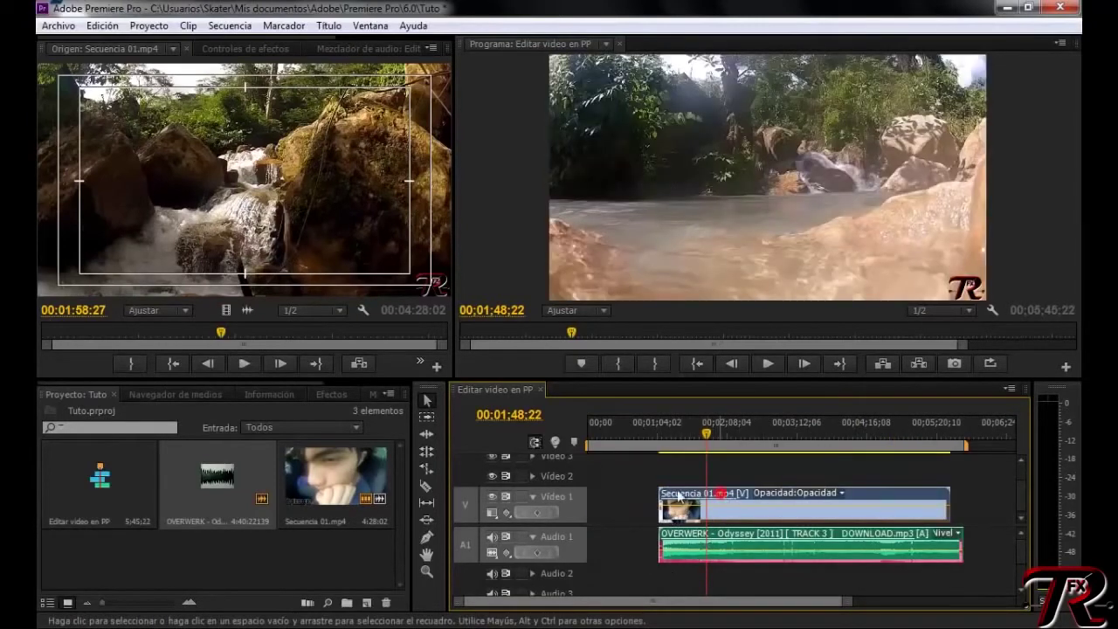
drag(694, 496, 633, 503)
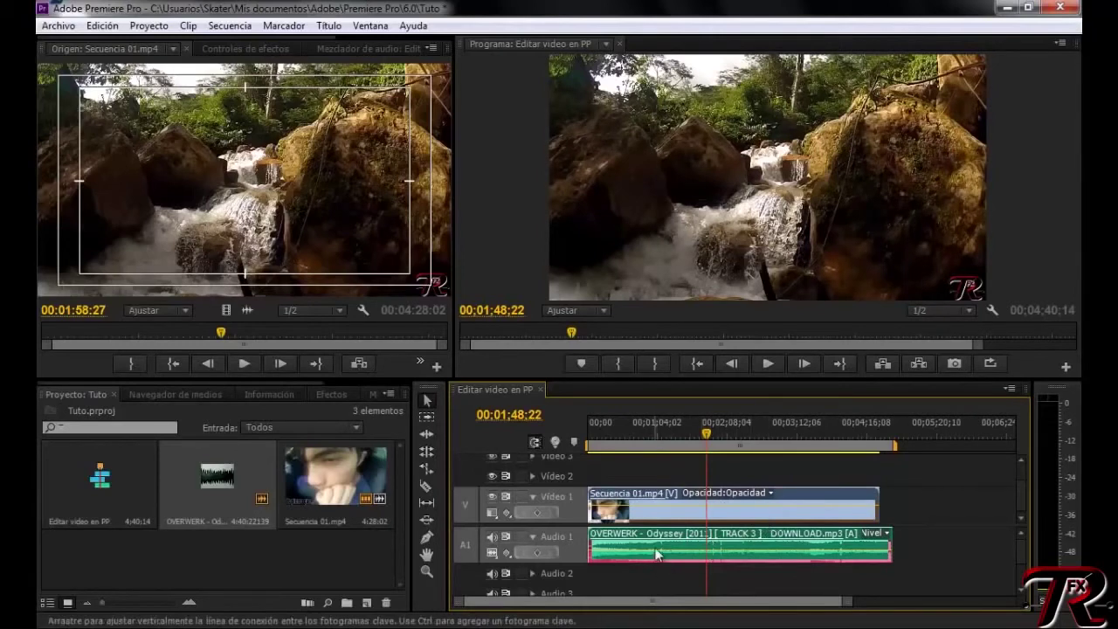
click(760, 482)
click(749, 513)
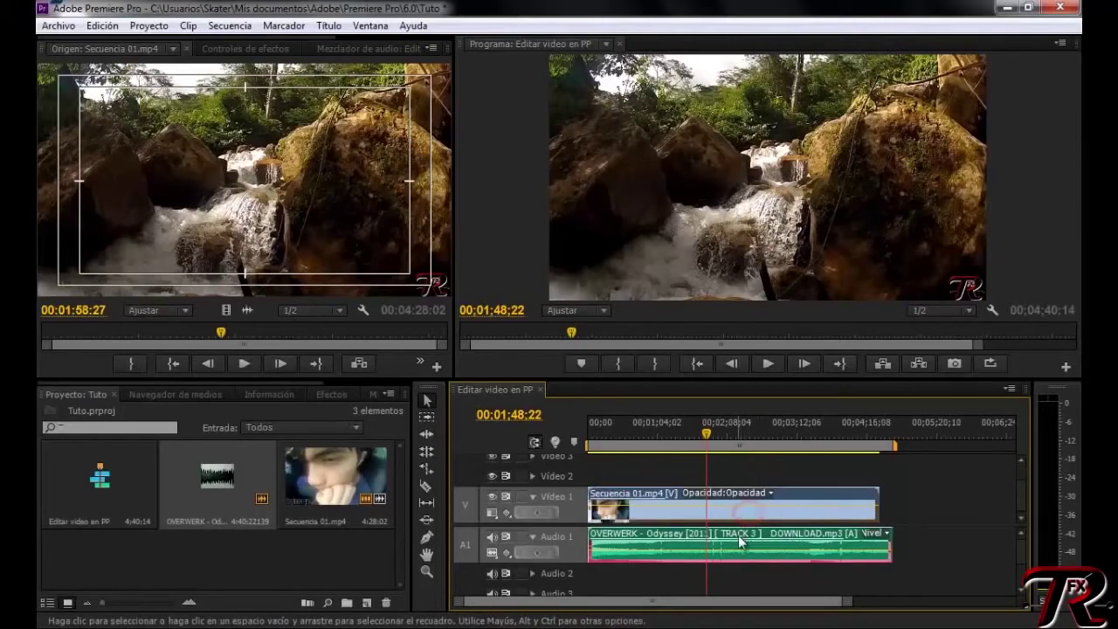
Use Ganancia de audio to set the OVERWERK music clip's gain to exactly 0 dB.
right_click(738, 536)
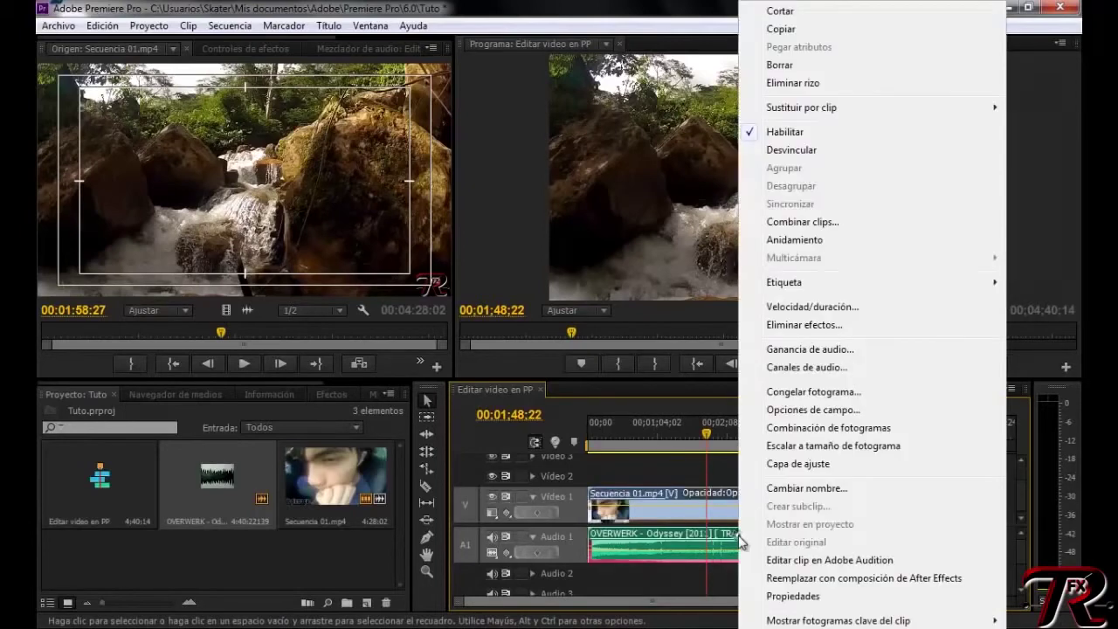
click(810, 351)
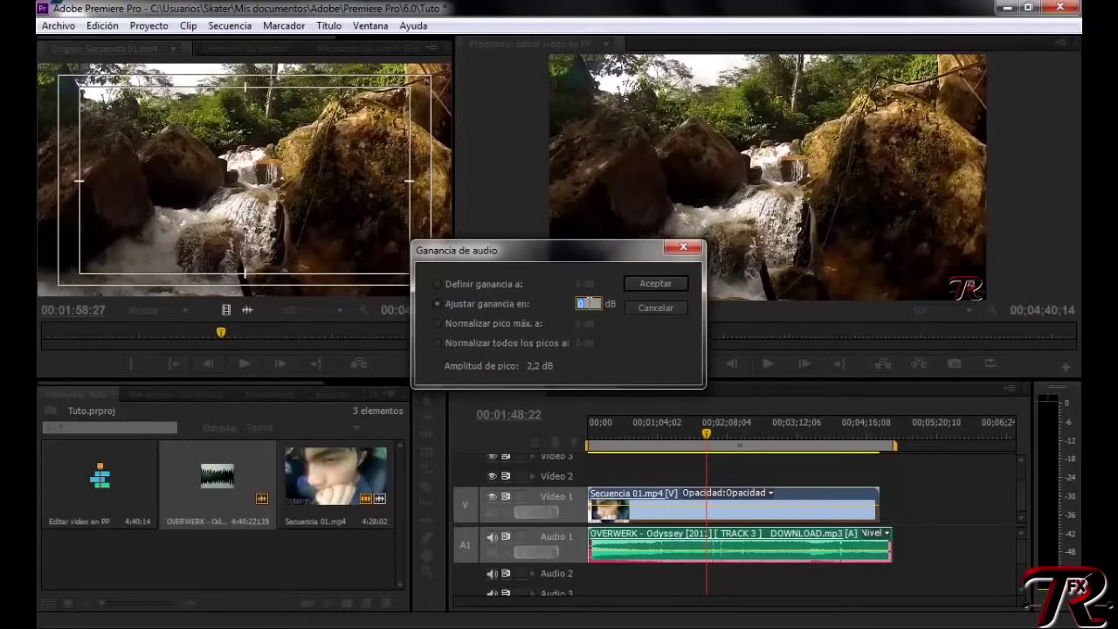
click(508, 285)
click(578, 284)
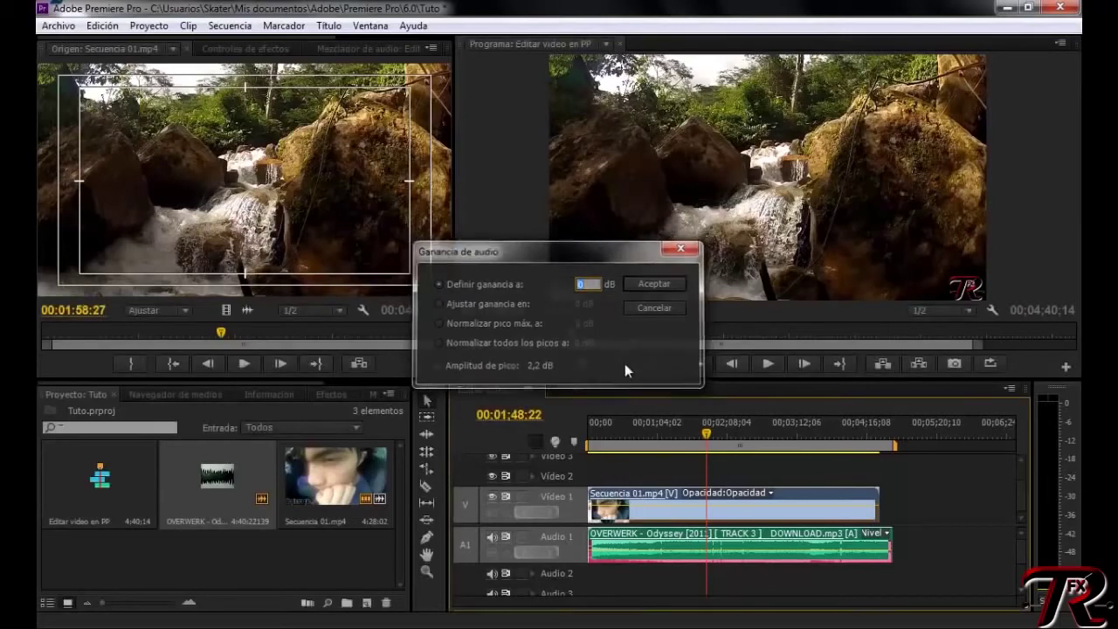
key(Return)
click(673, 546)
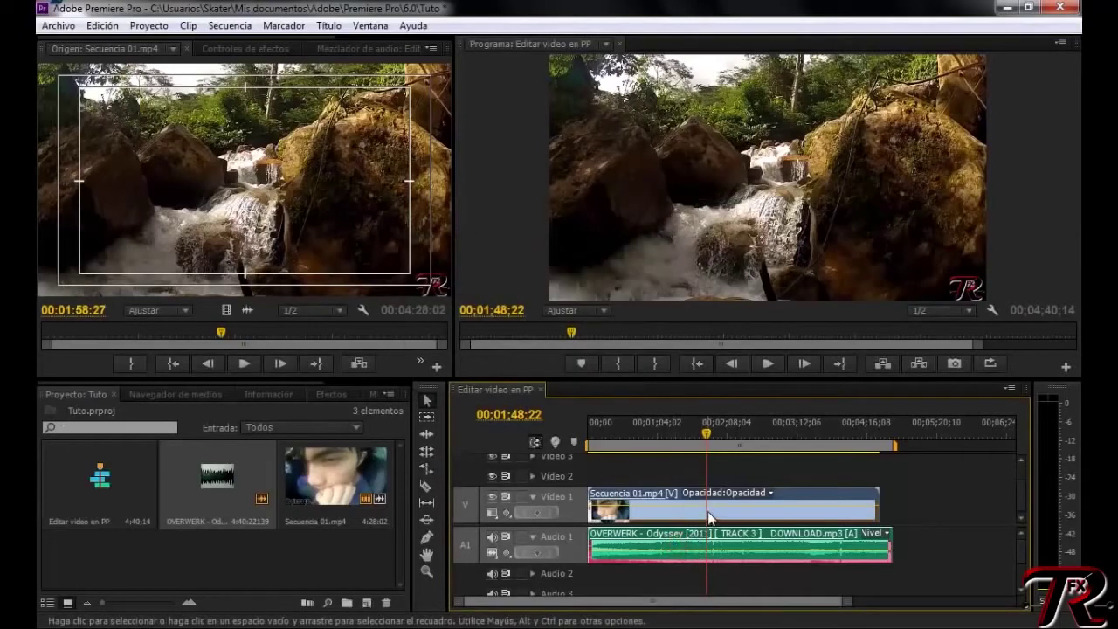
Play the sequence opening to hear the music, then cue back to 00;00;00;00.
drag(621, 441, 583, 445)
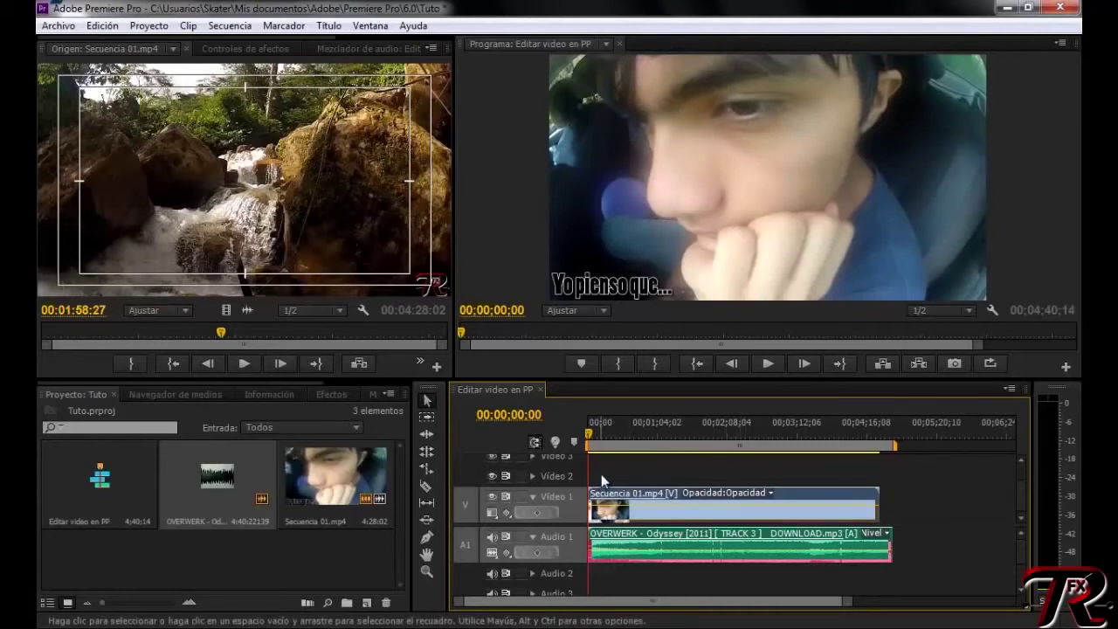
key(space)
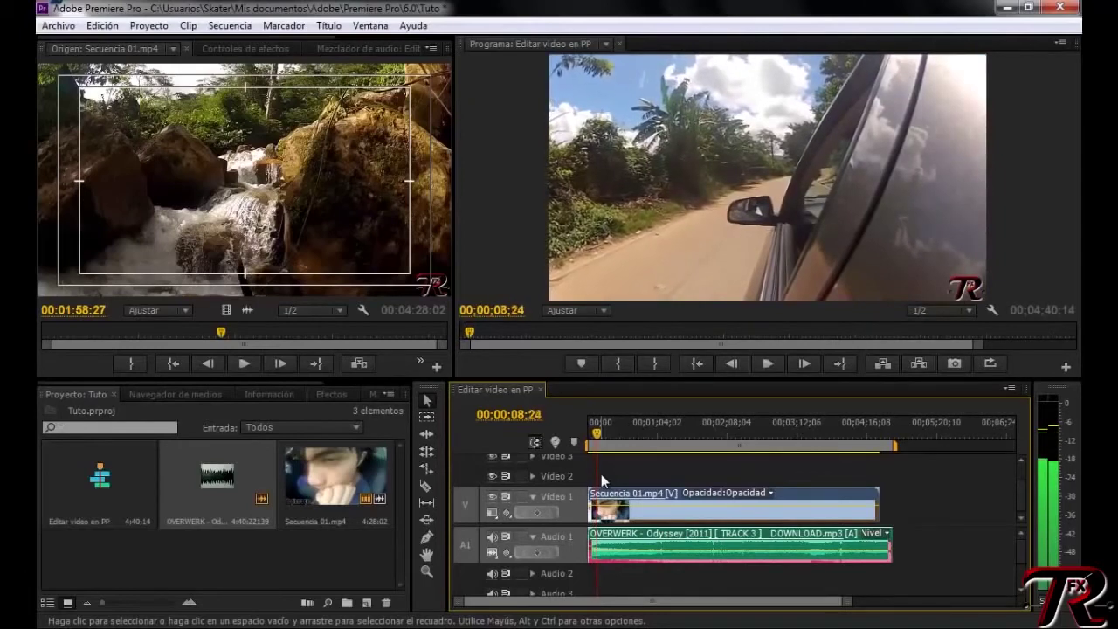
key(space)
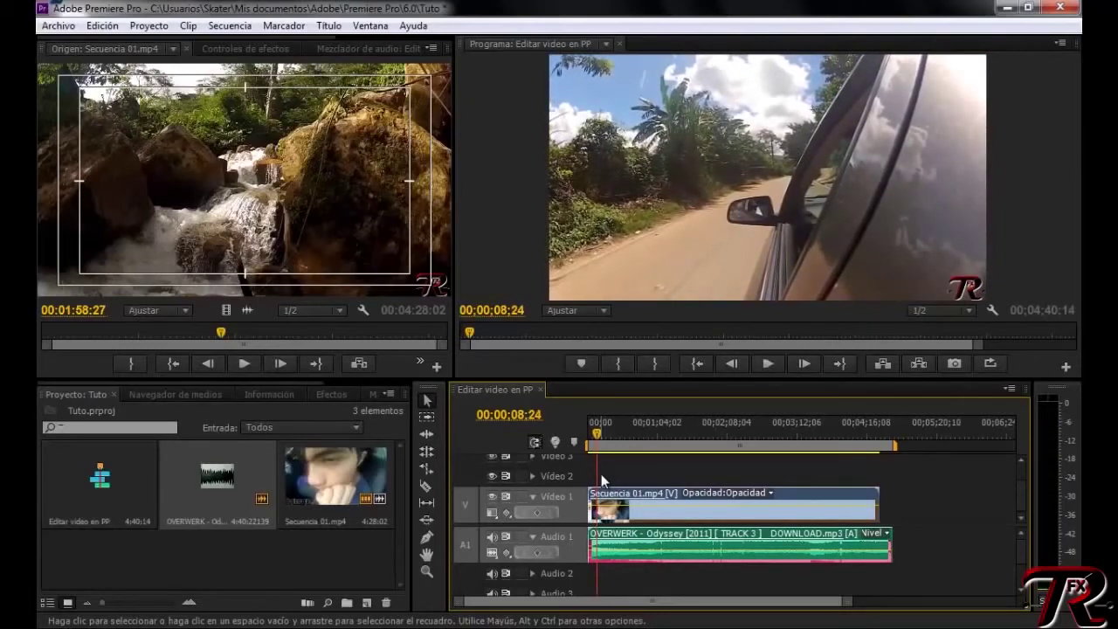
drag(601, 439, 589, 439)
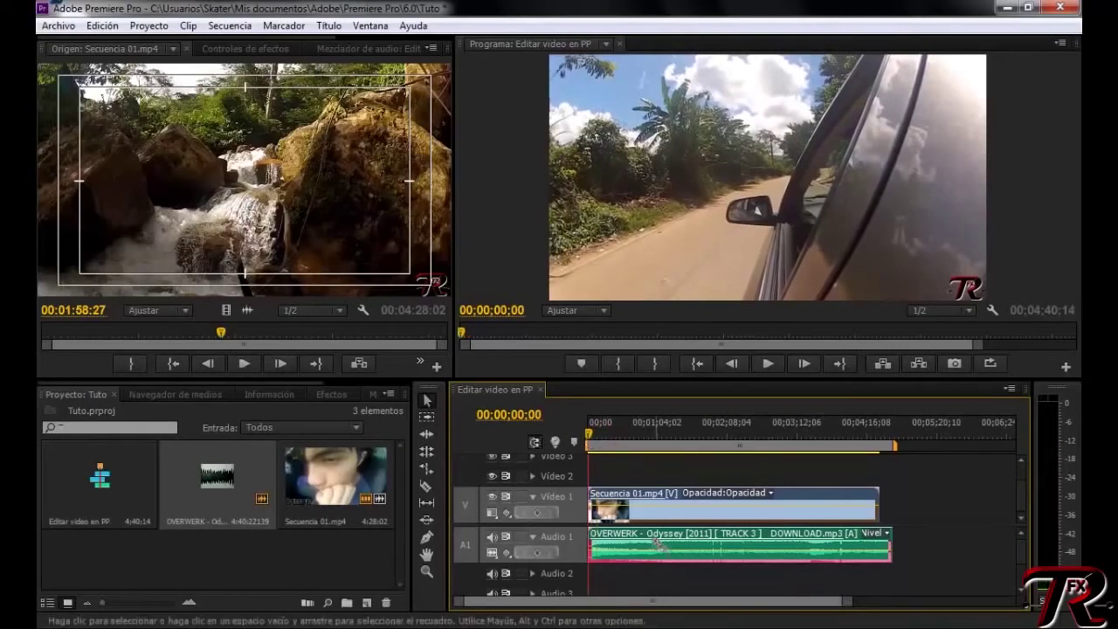
click(281, 574)
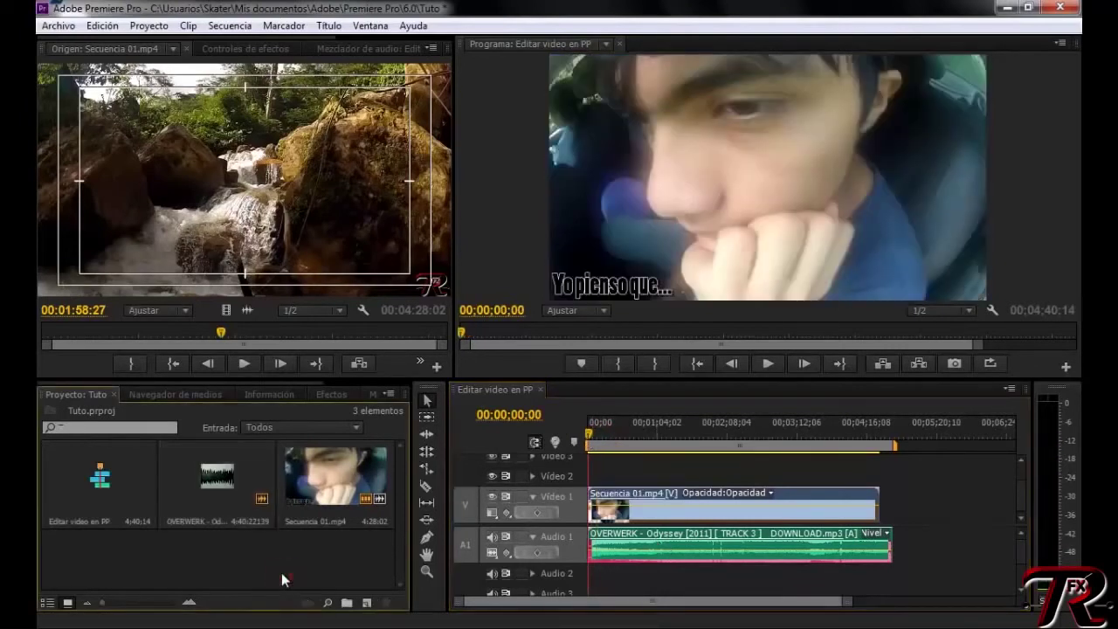
click(329, 26)
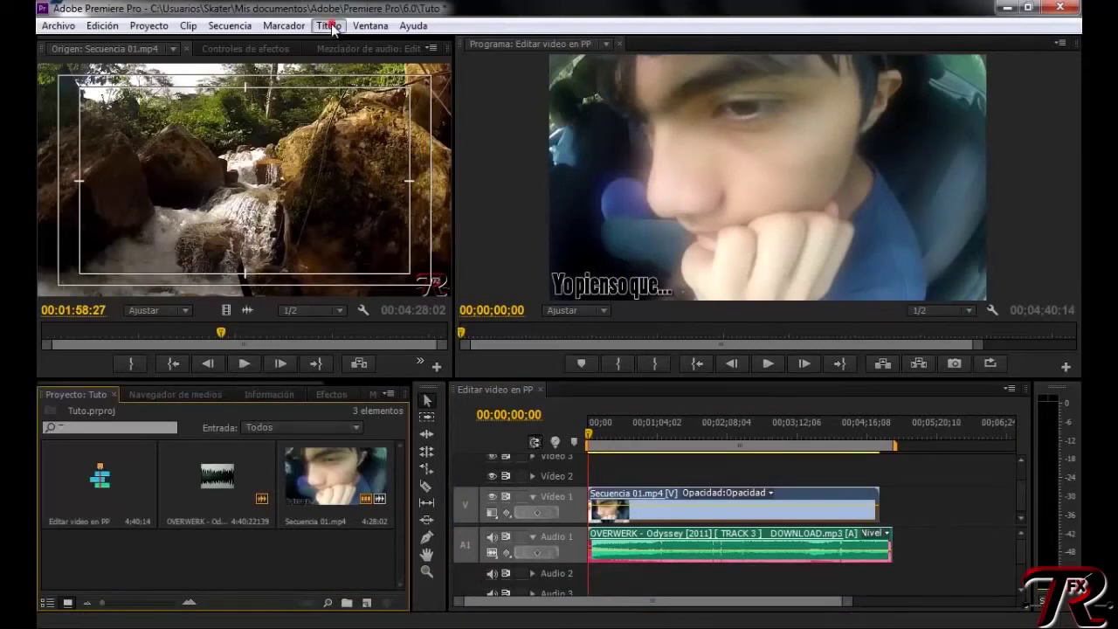
Create a default still title named GoPro via Título > Nuevo título.
mouse_move(370, 54)
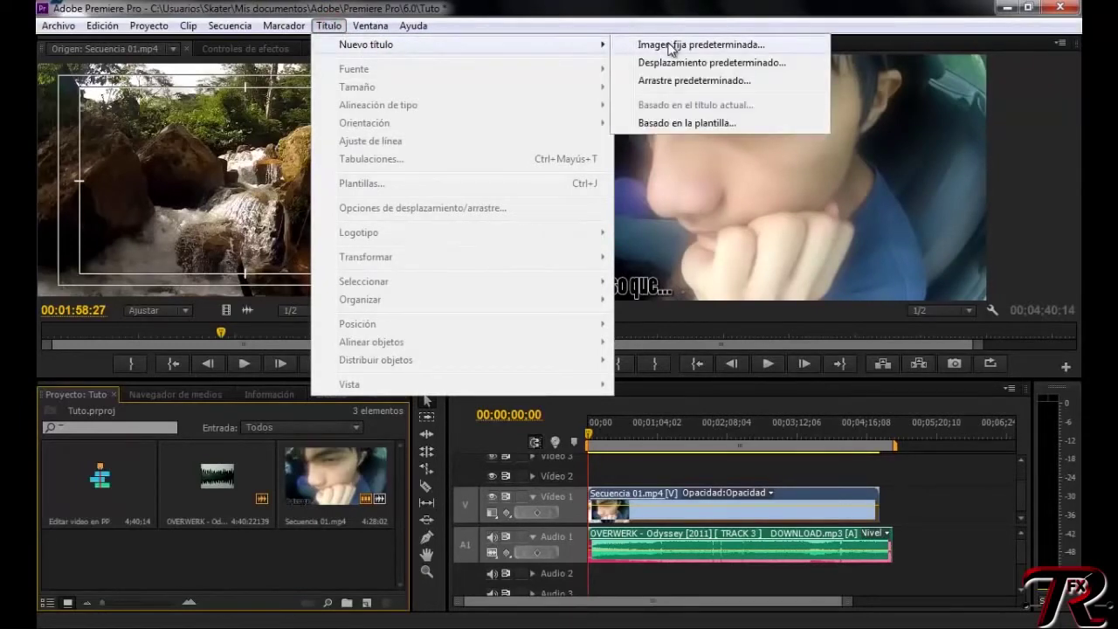
click(668, 43)
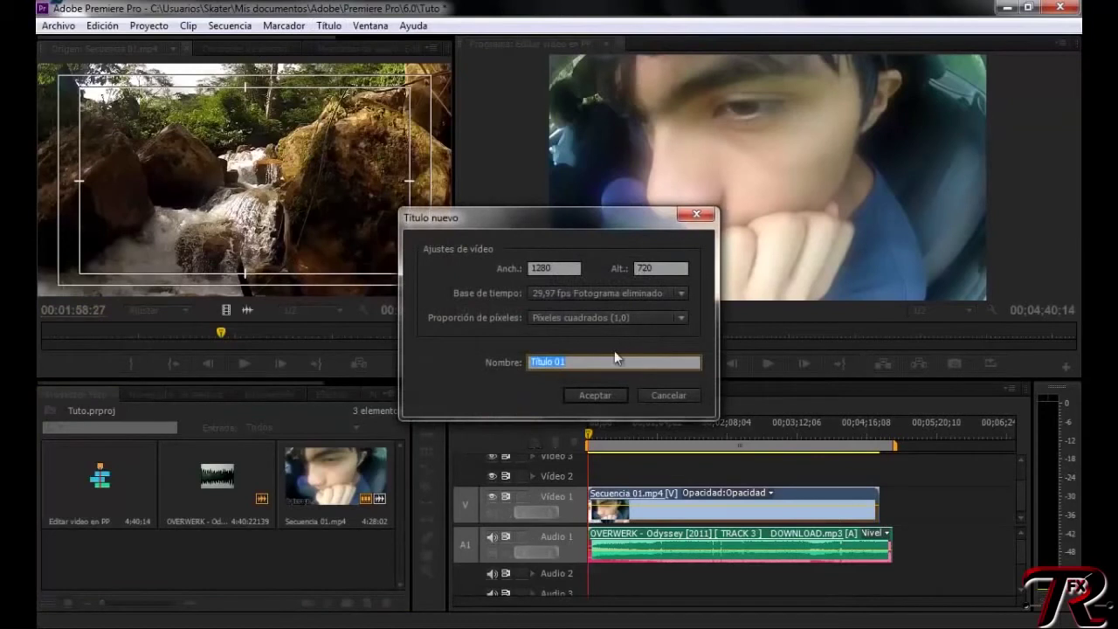
text(GoPro)
key(Return)
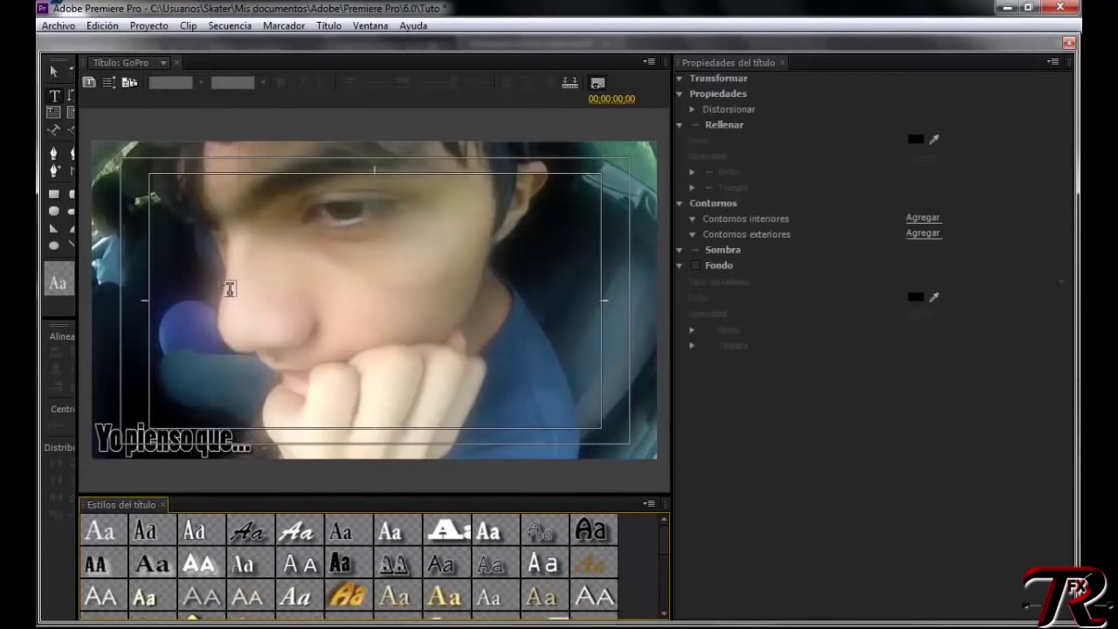
Add a text box reading 'Mi nuevo vídeo' to the GoPro title canvas.
click(209, 262)
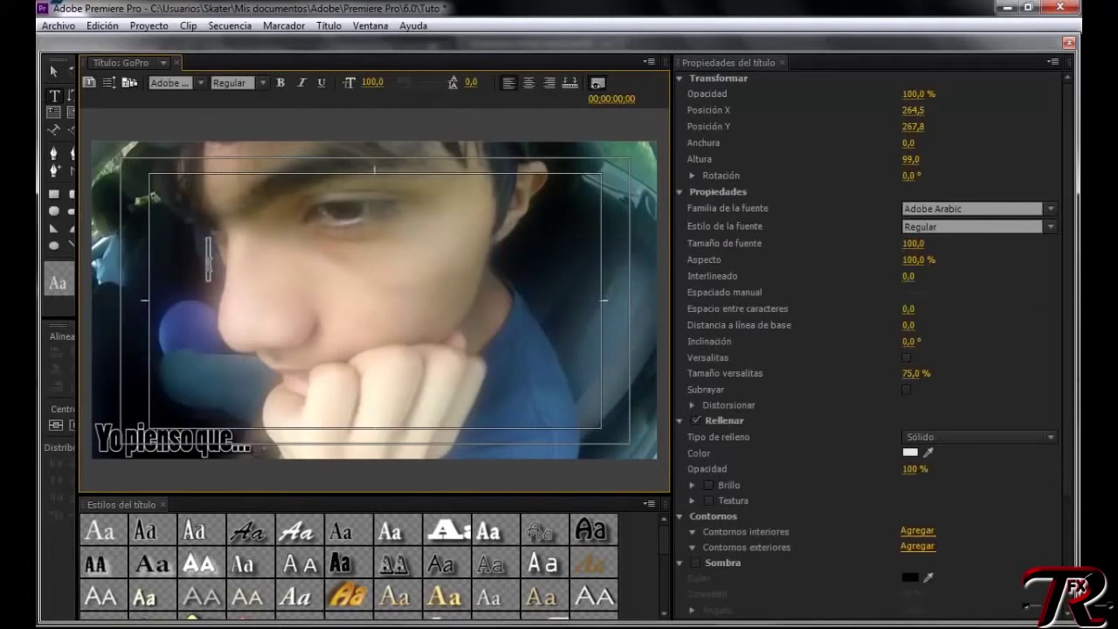
text(Mi nuevo vídeo)
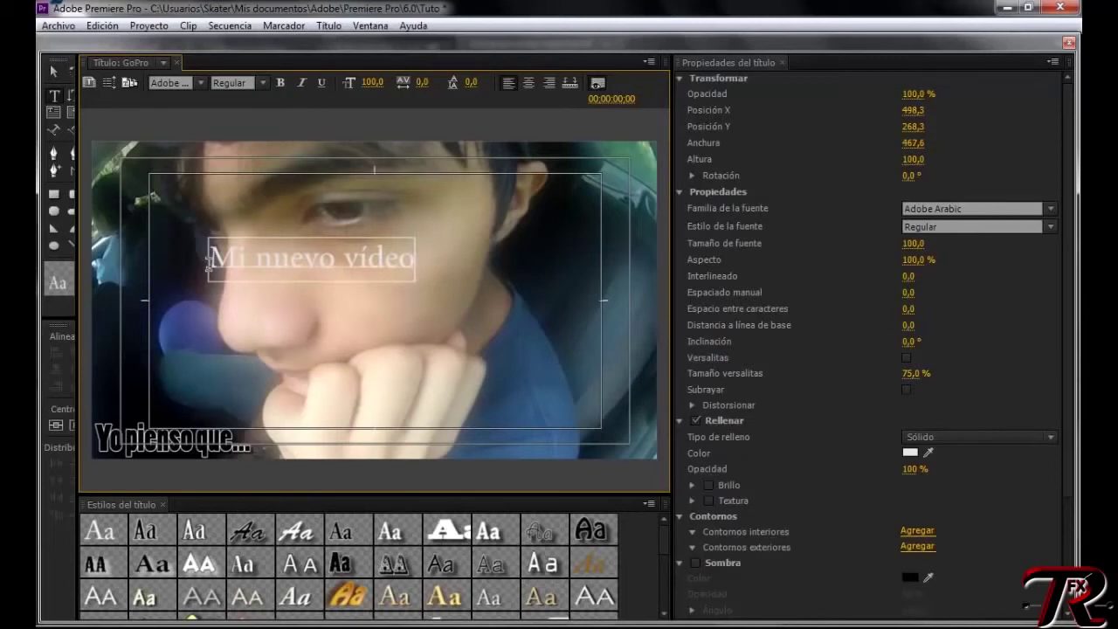
click(54, 71)
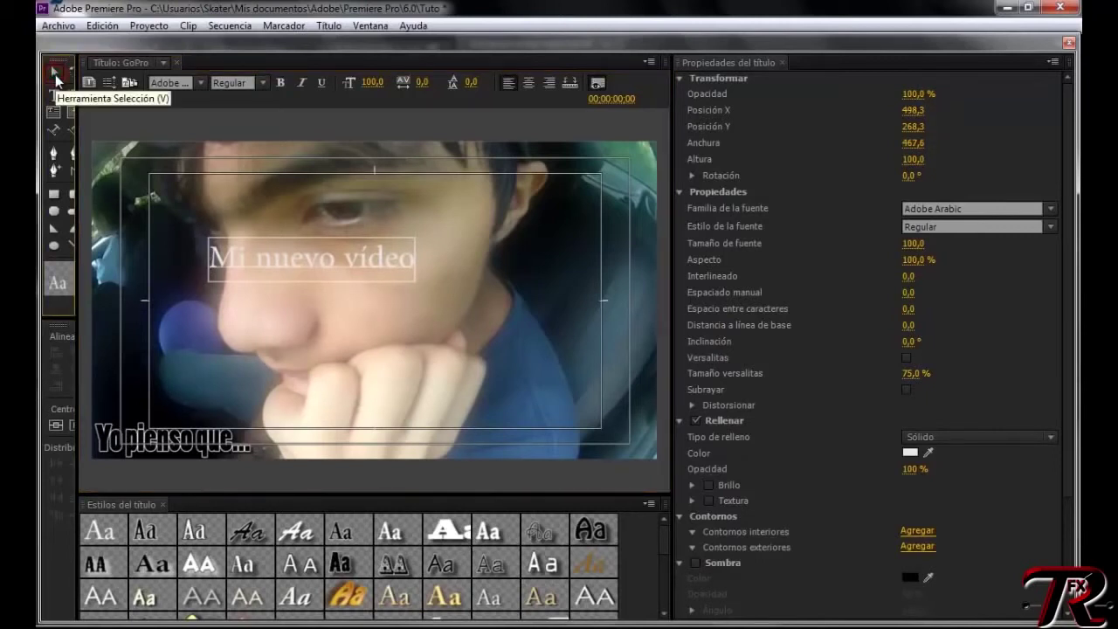
Apply the Poplar Std Black style to the text, move it lower, and enlarge it to size 109.
click(349, 288)
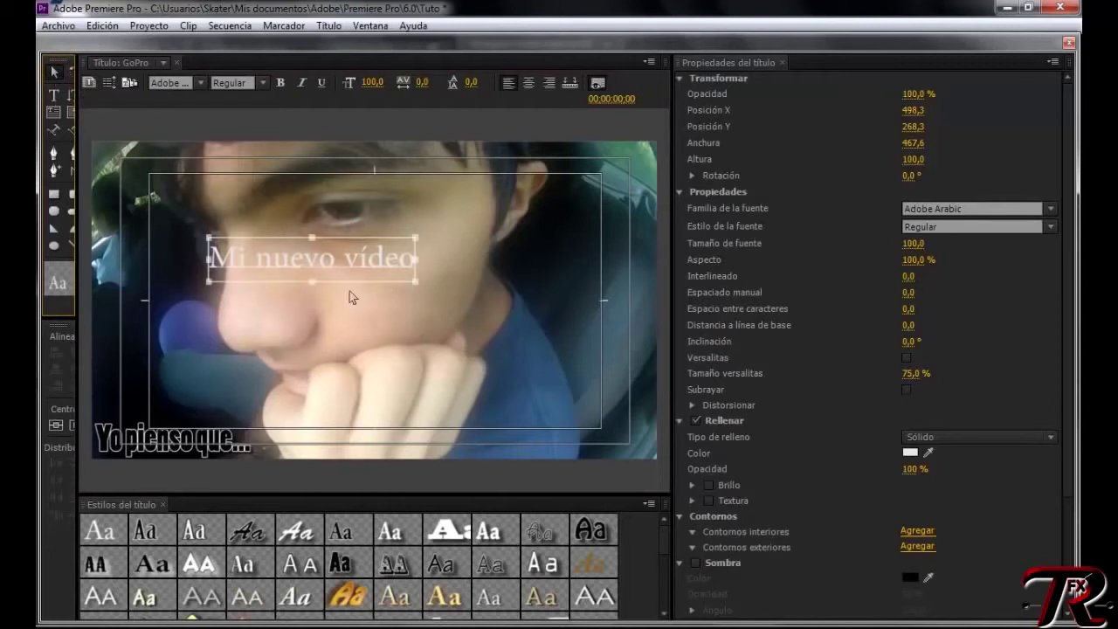
click(207, 566)
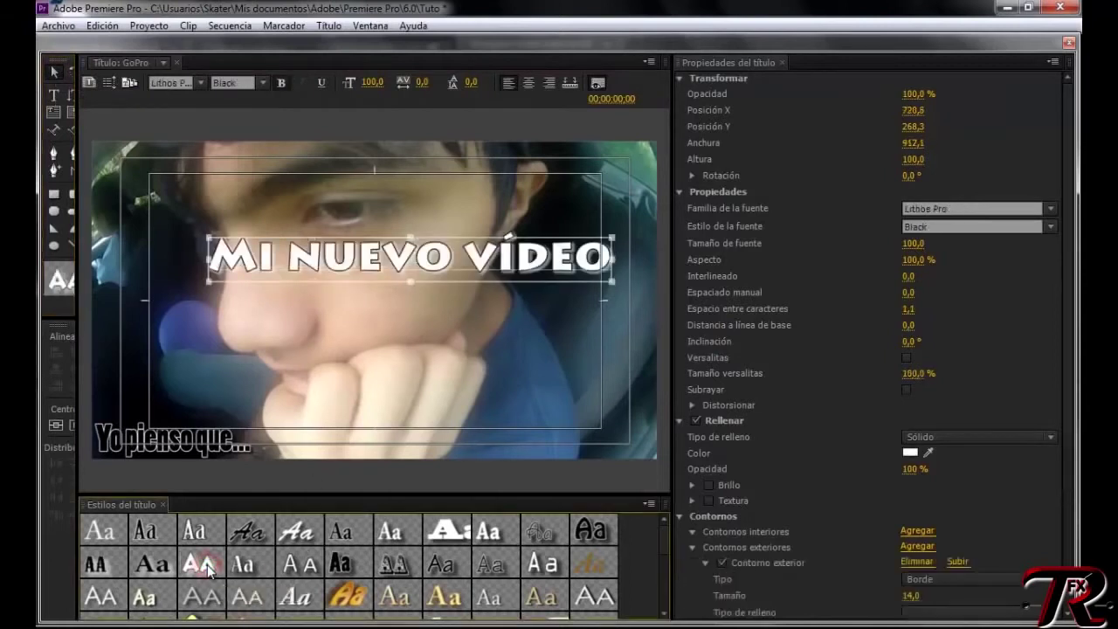
click(253, 536)
click(341, 565)
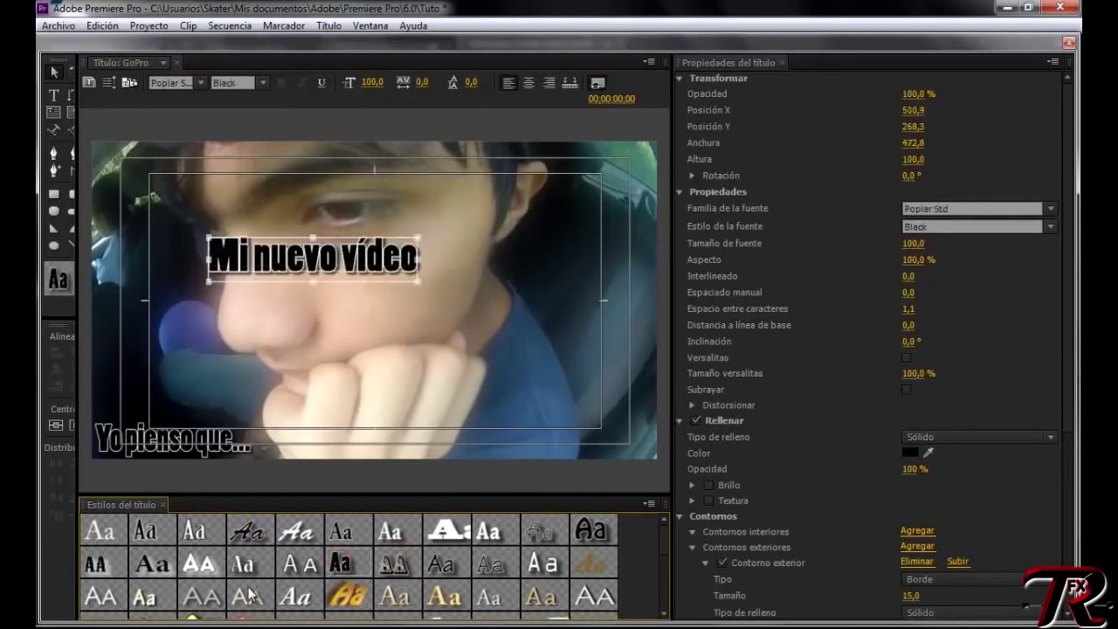
drag(344, 276, 379, 313)
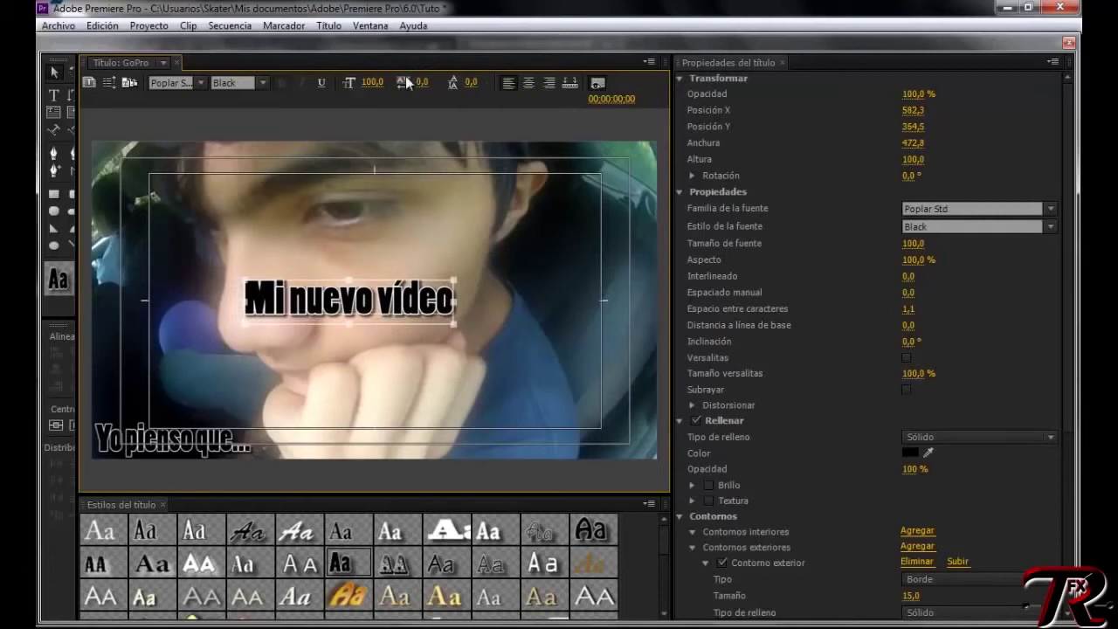
drag(372, 83, 378, 88)
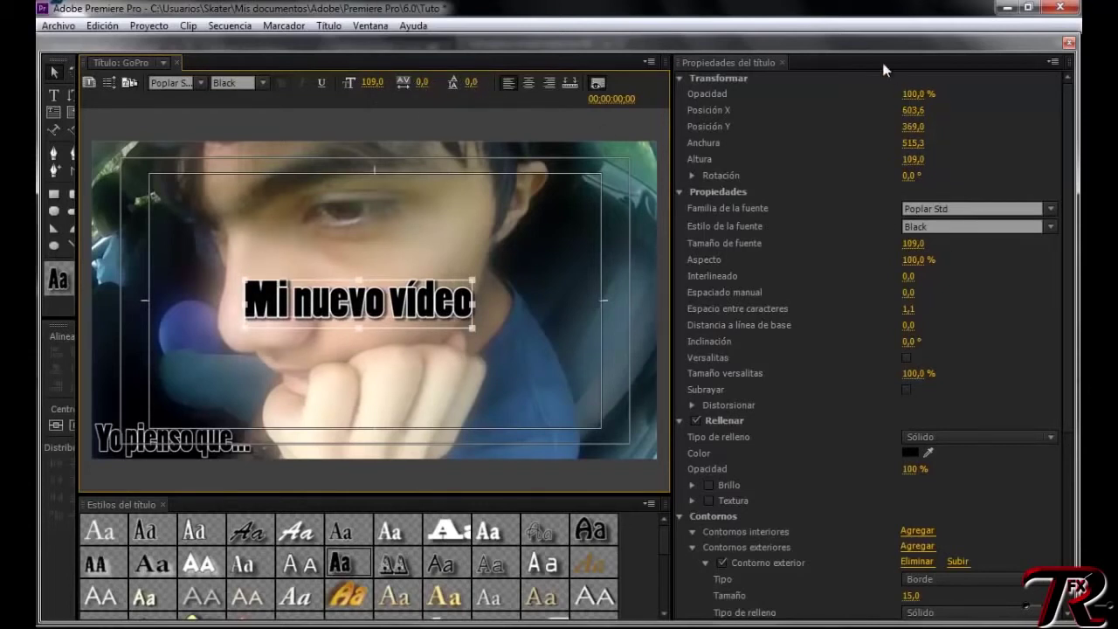
Set the text fill to pure red (FF0000) and close the Titler.
drag(923, 95, 928, 93)
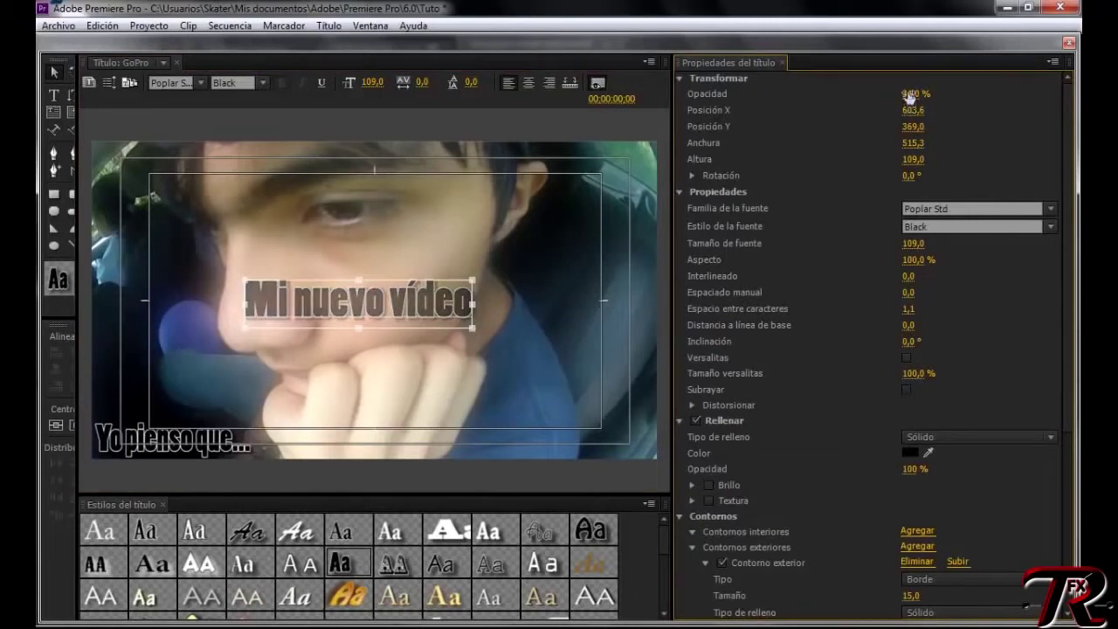
drag(928, 93, 996, 96)
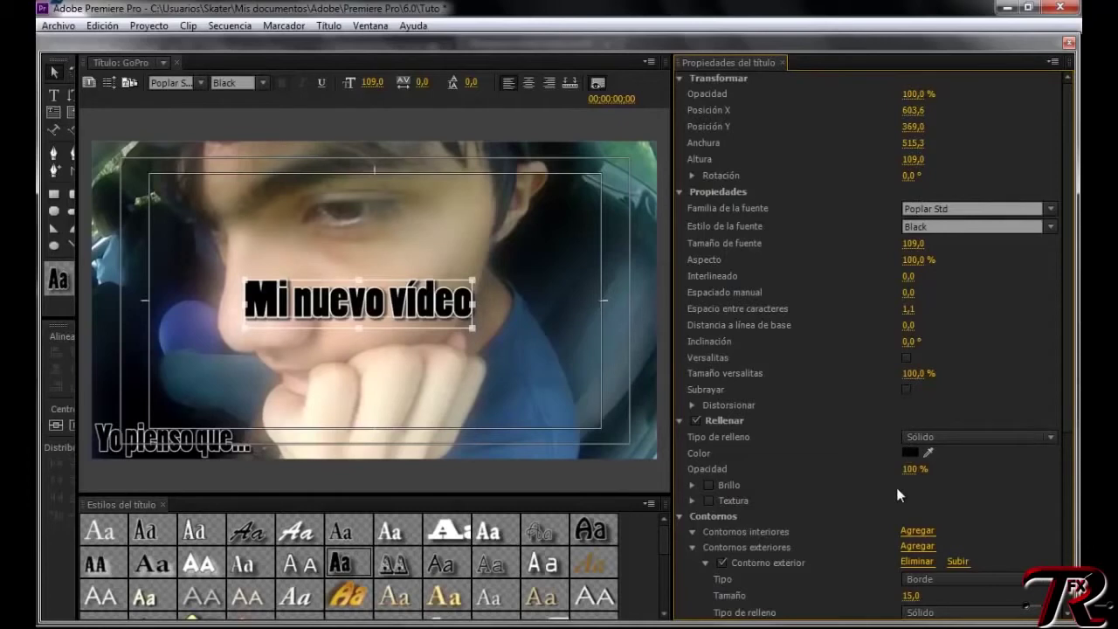
click(910, 453)
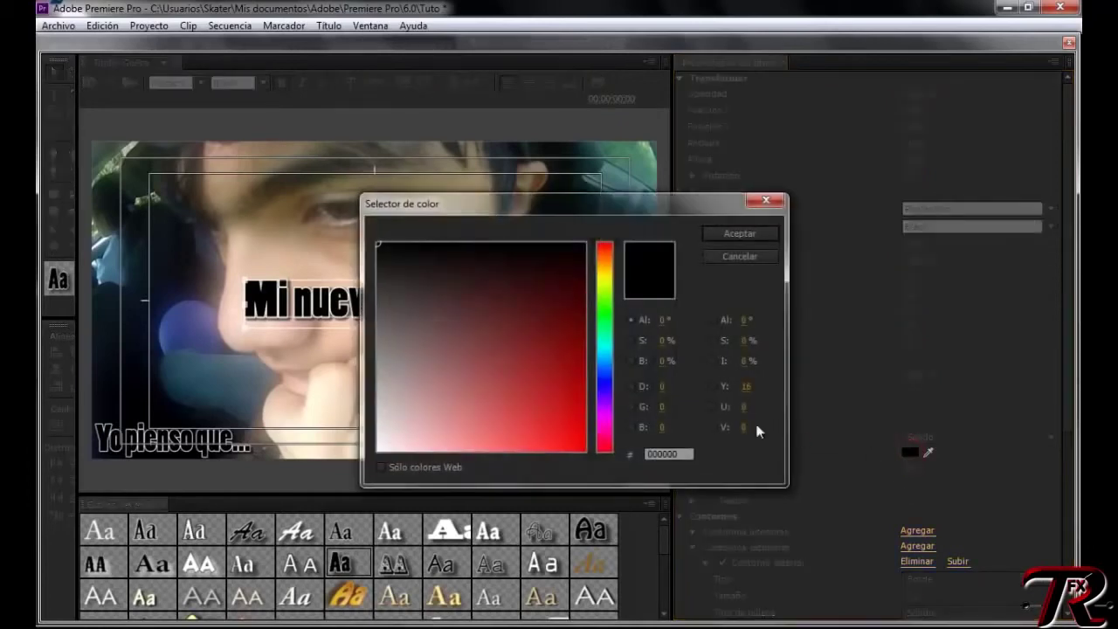
click(572, 431)
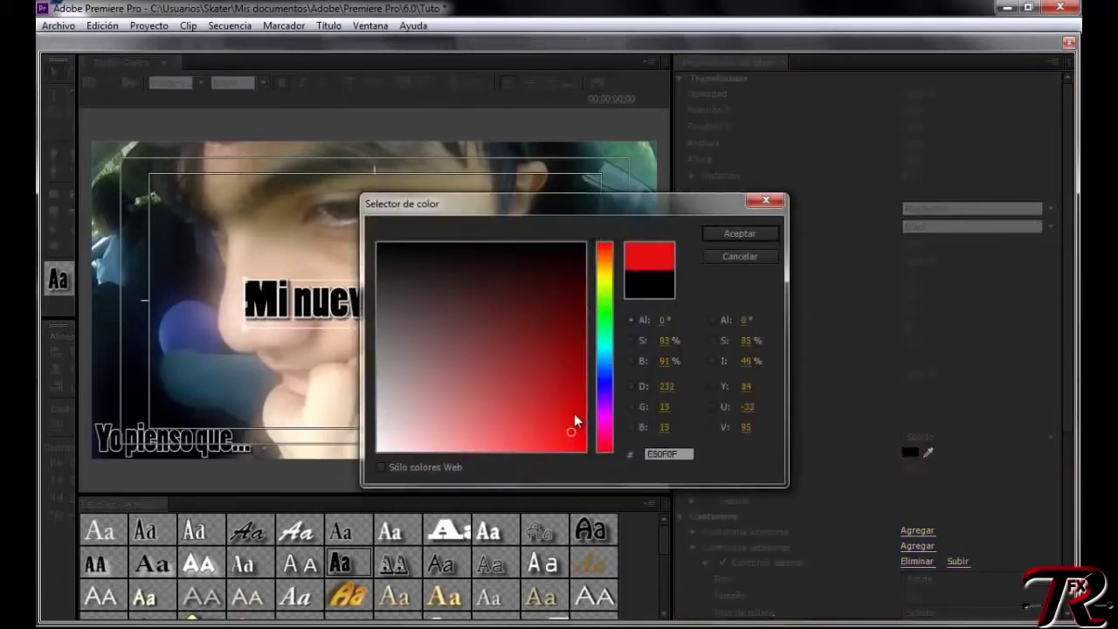
drag(574, 399, 597, 462)
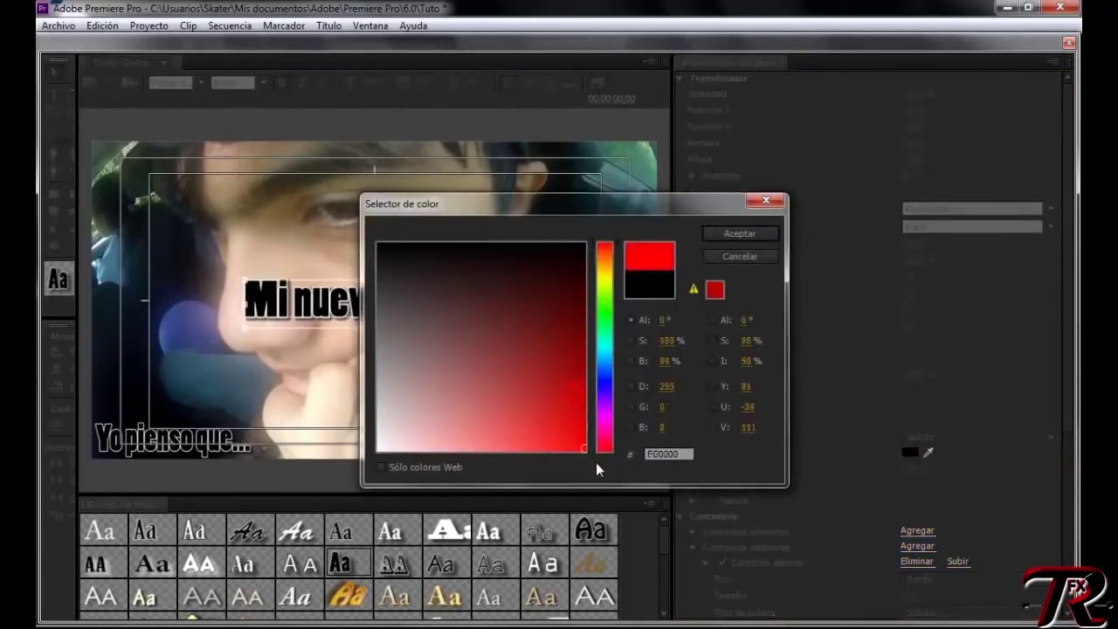
click(722, 234)
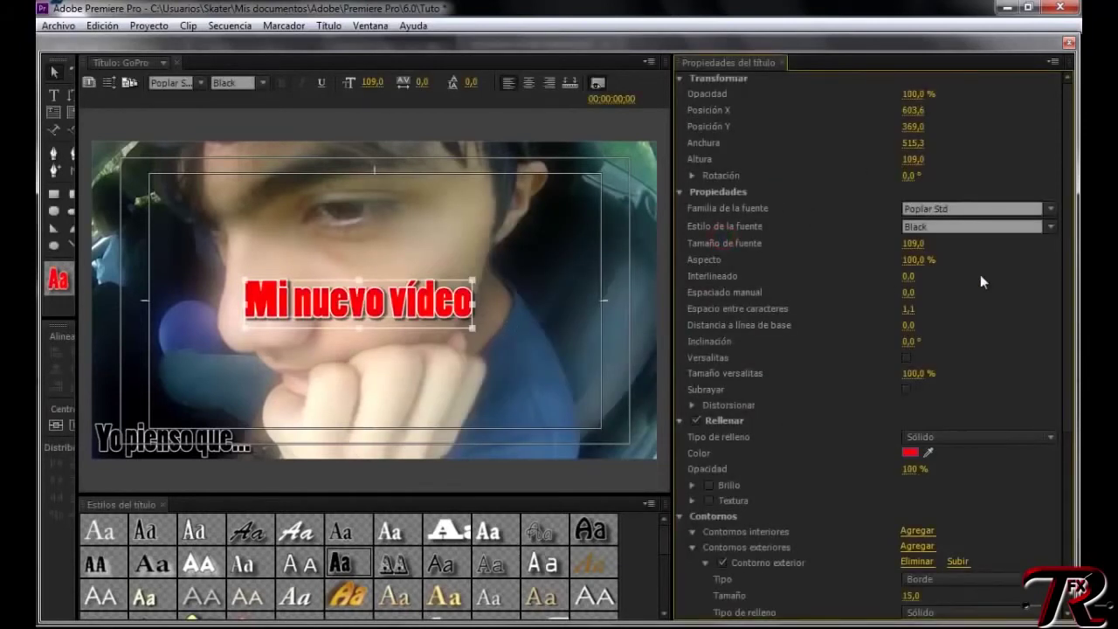
click(1068, 44)
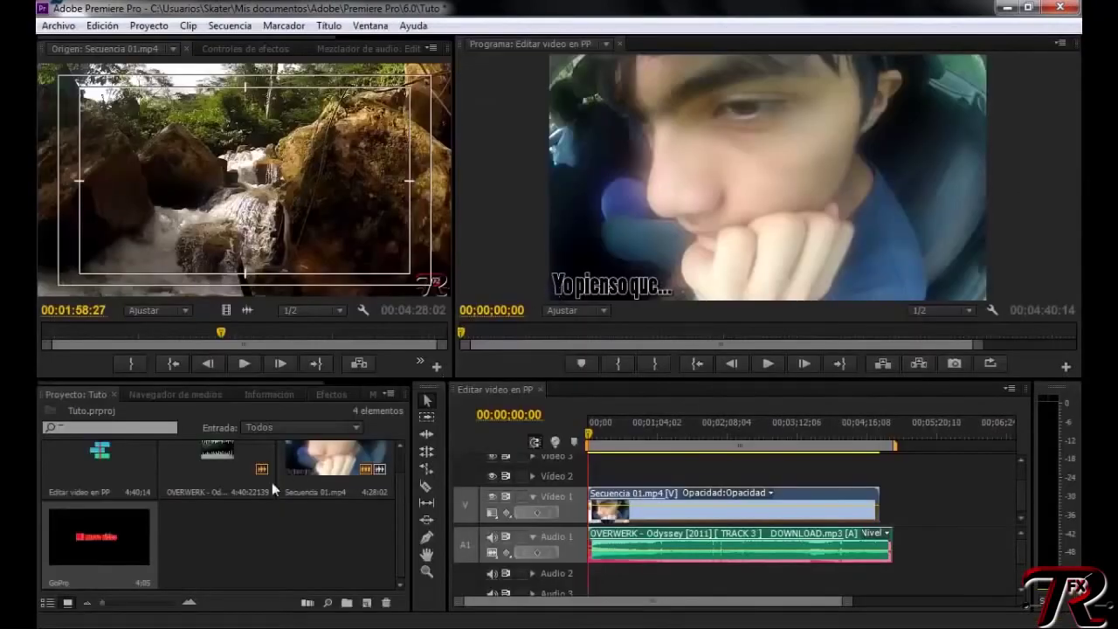
Drop the GoPro title into the timeline and shift Secuencia 01.mp4 right to free the start.
click(254, 524)
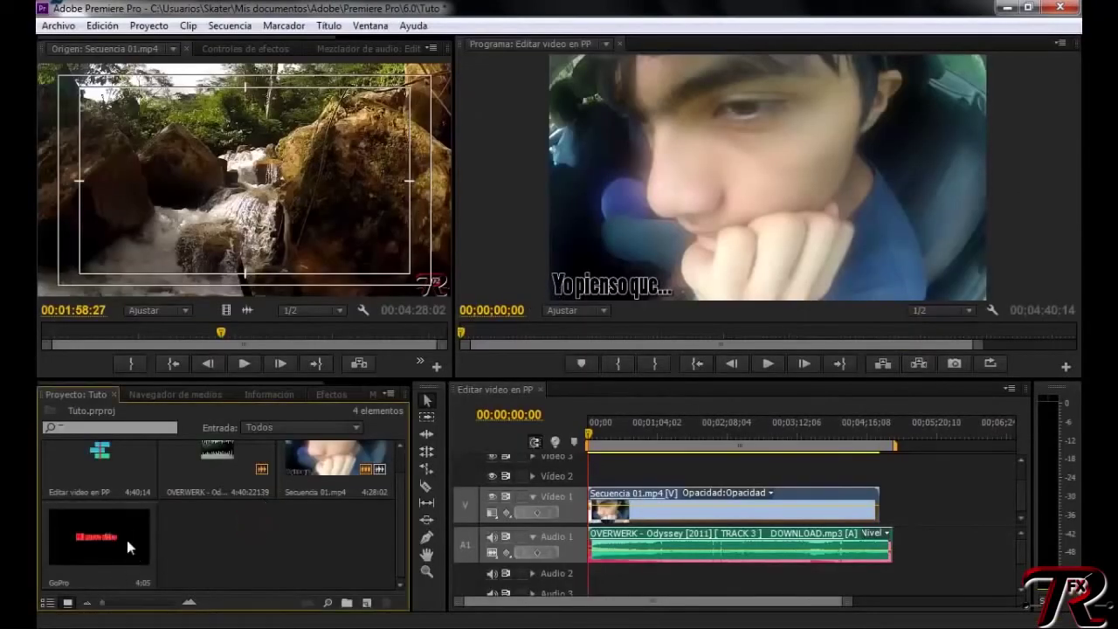
click(126, 540)
click(187, 540)
click(109, 552)
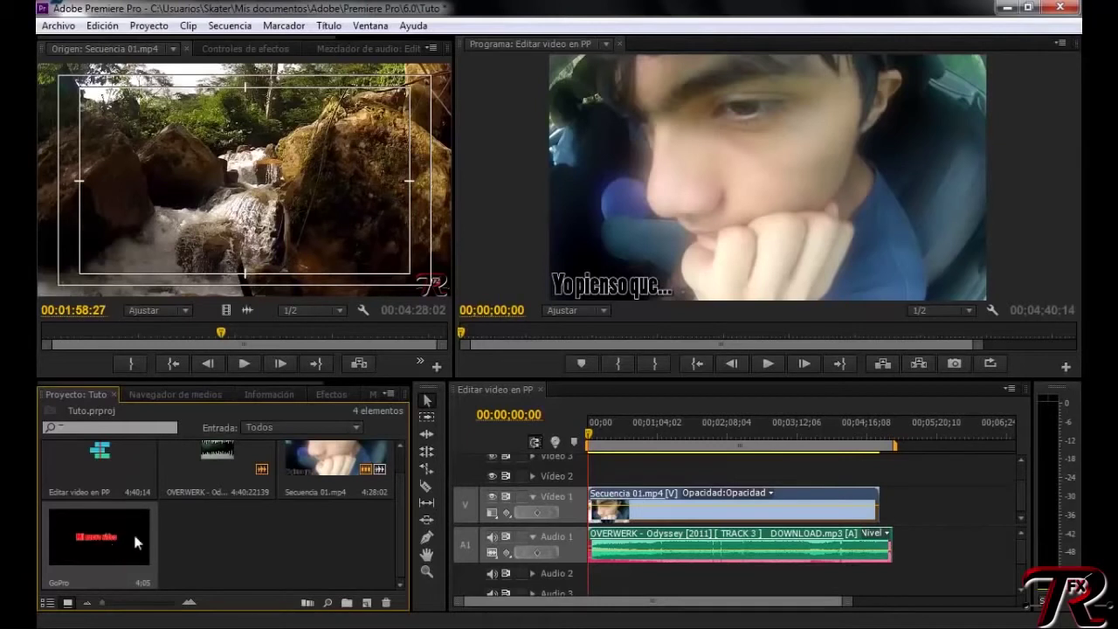
mouse_move(139, 537)
mouse_down()
mouse_move(602, 536)
mouse_move(599, 510)
mouse_up()
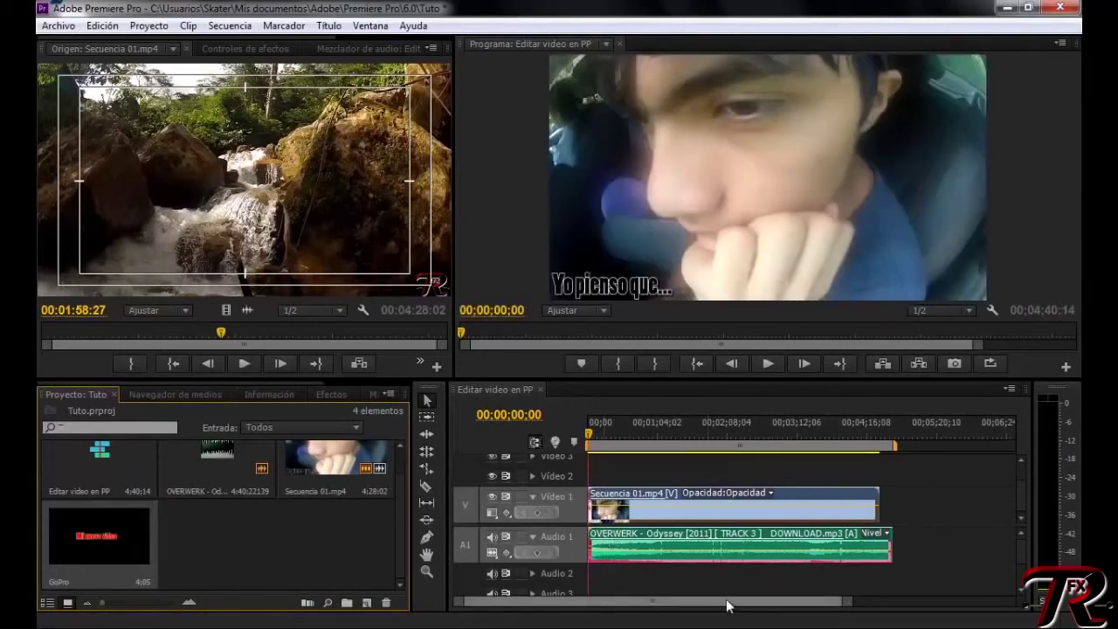
click(694, 516)
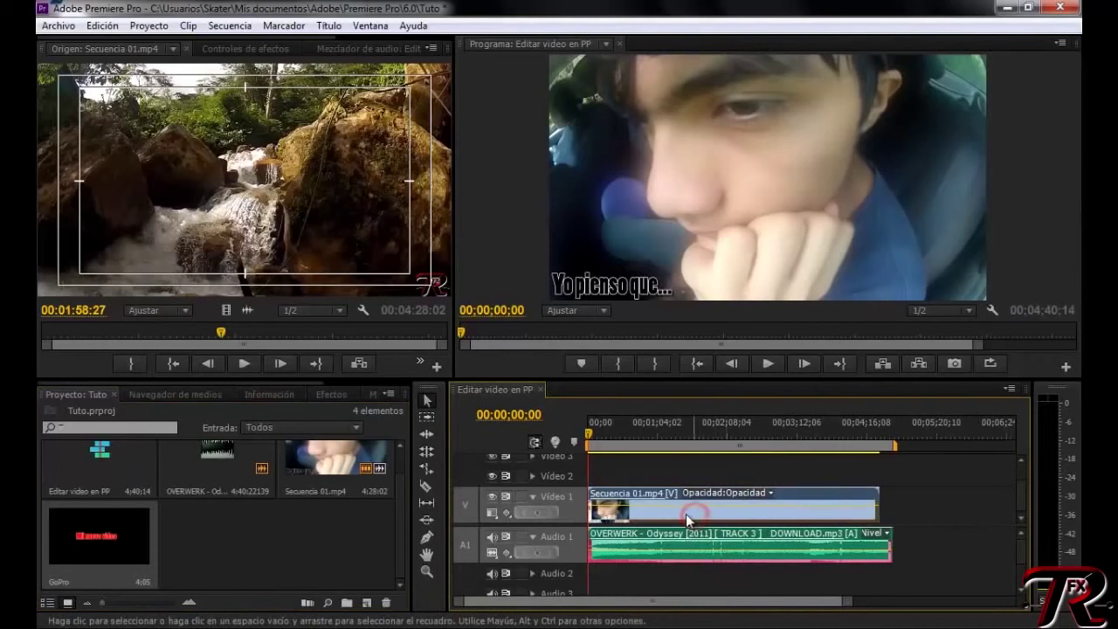
drag(678, 517, 691, 517)
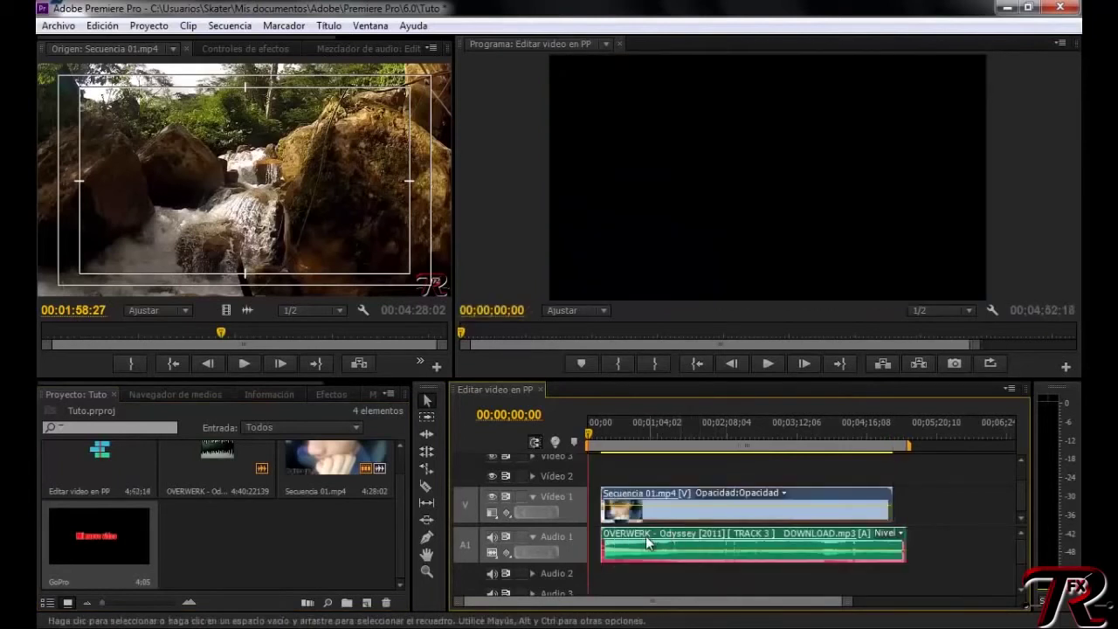
Place the GoPro title at the start of Video 1 and butt Secuencia 01.mp4 against it.
click(596, 543)
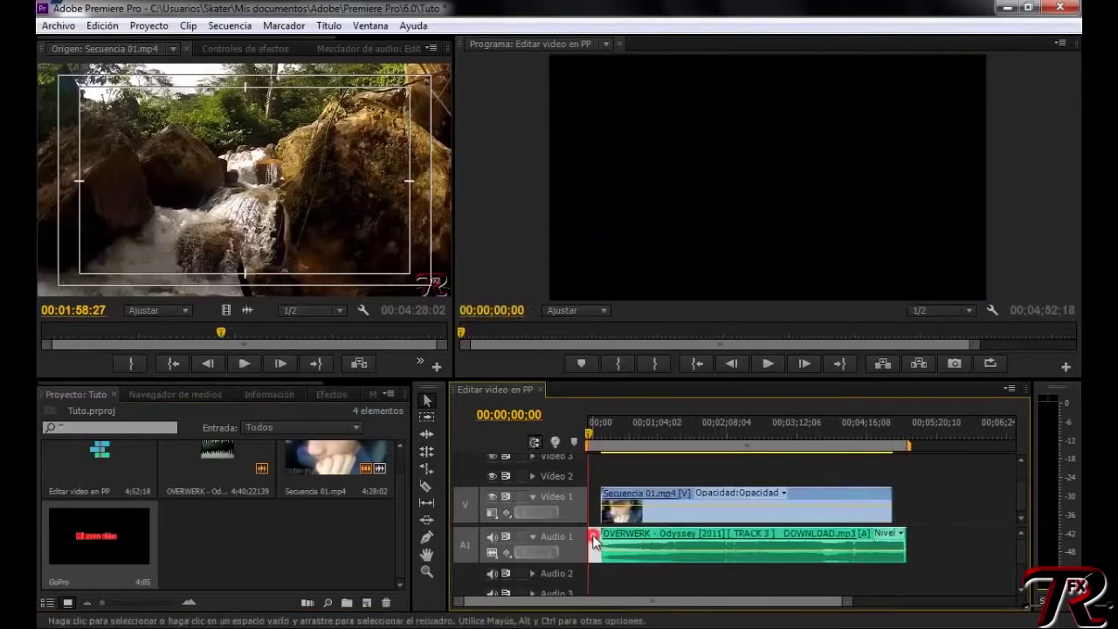
click(88, 541)
drag(278, 574, 594, 503)
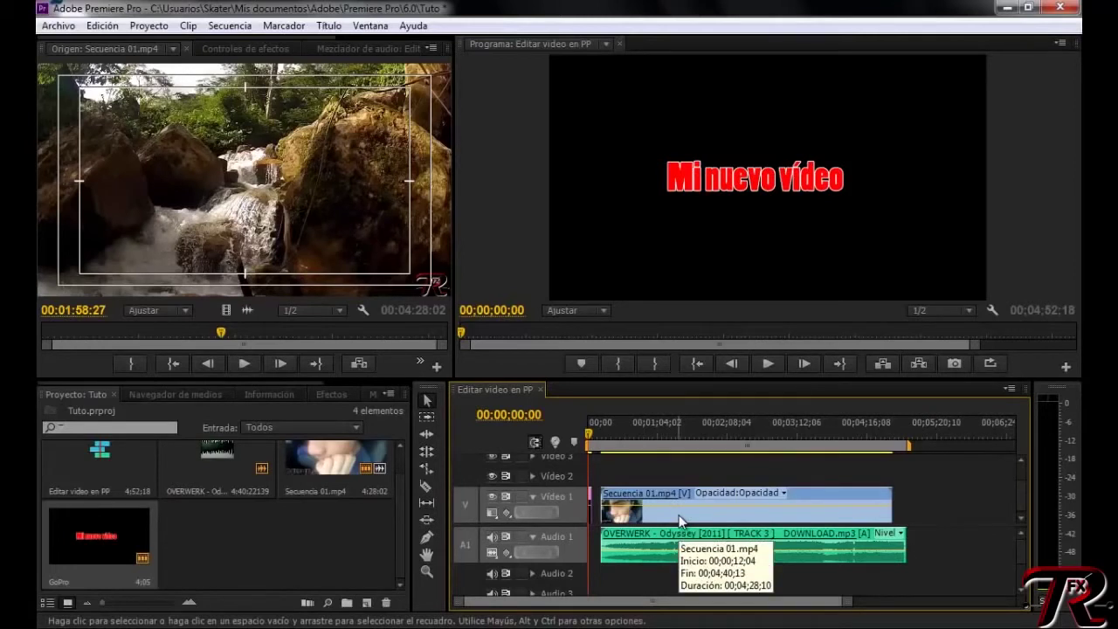
drag(679, 514, 705, 524)
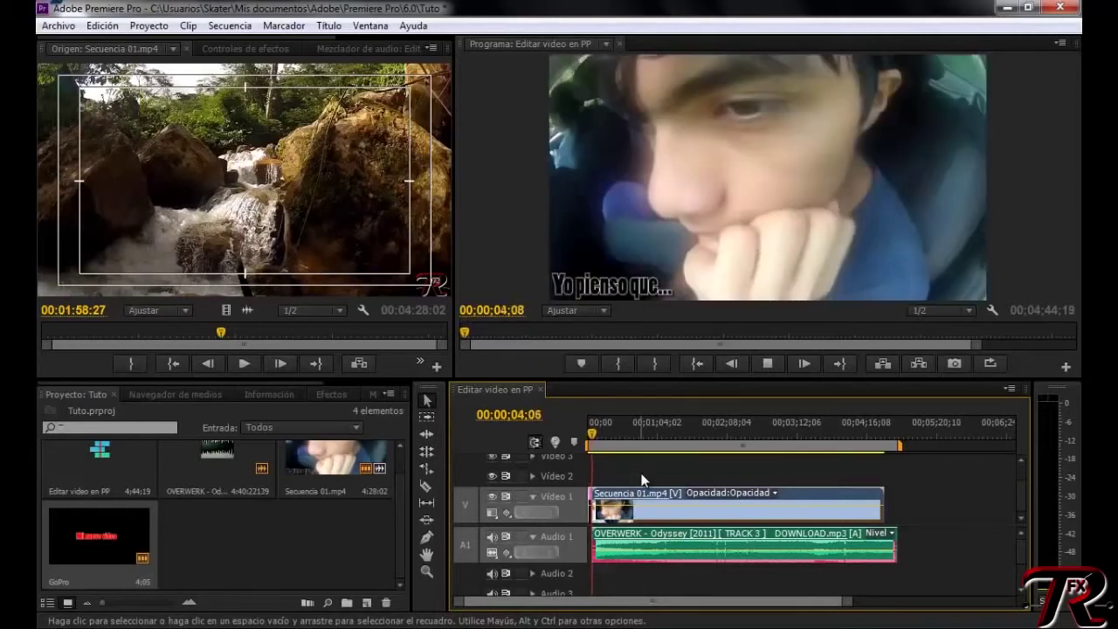
key(space)
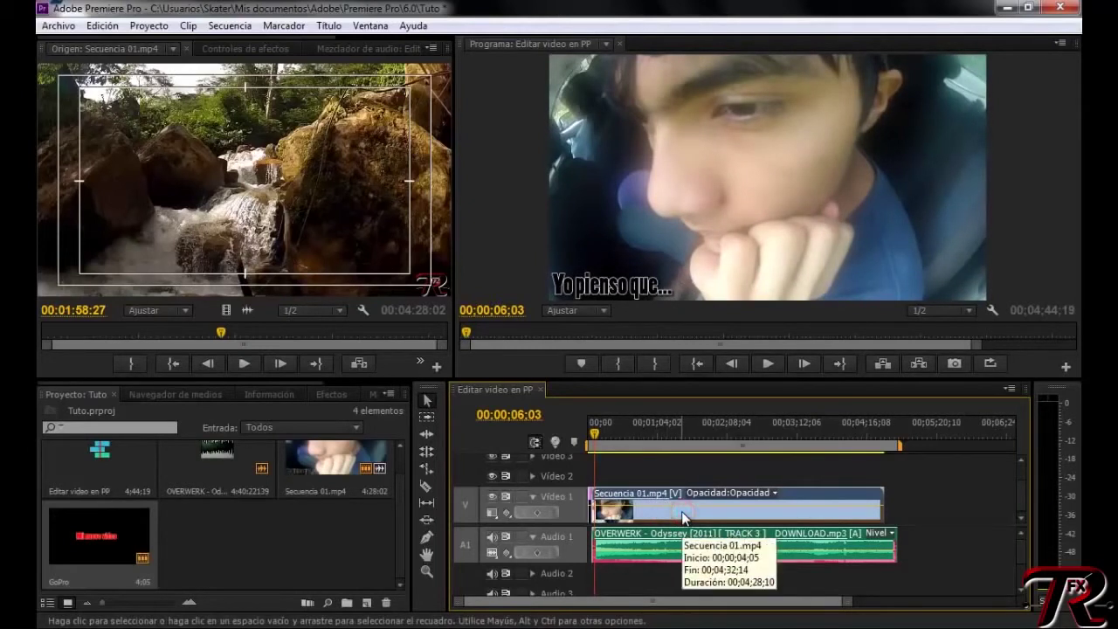
Unlink Secuencia 01.mp4 from its audio and move the OVERWERK music to the sequence start.
click(906, 503)
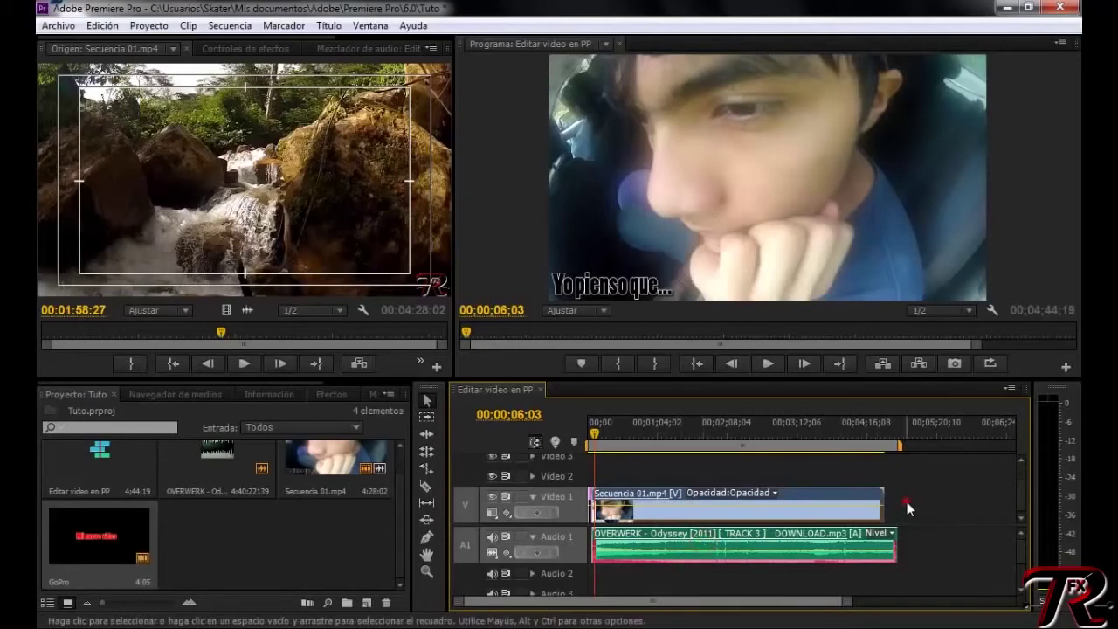
right_click(816, 501)
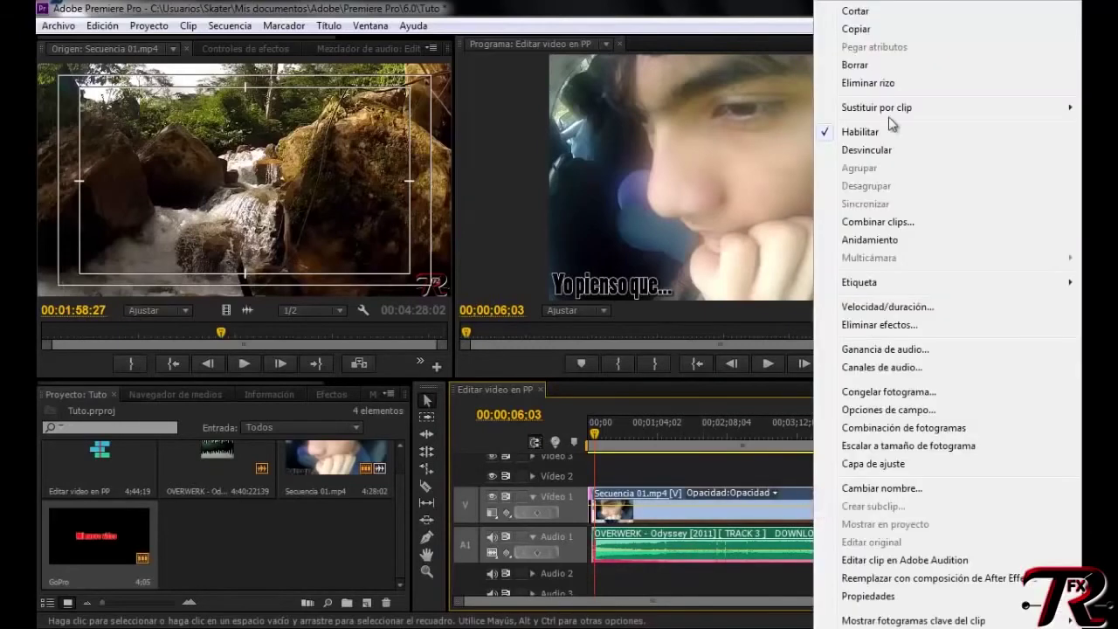
click(882, 150)
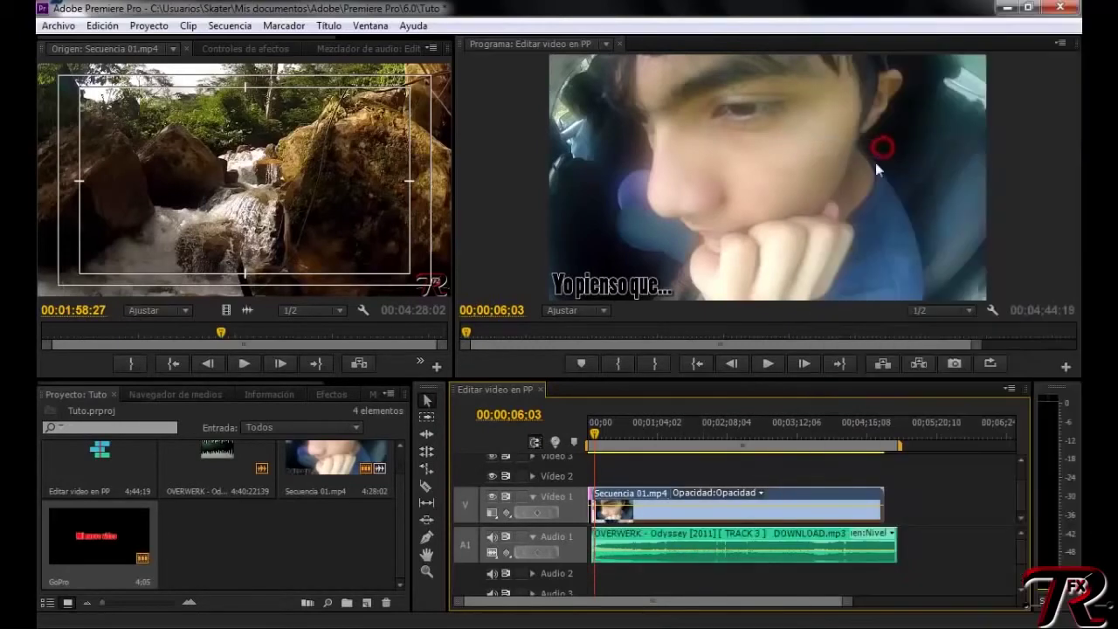
click(699, 536)
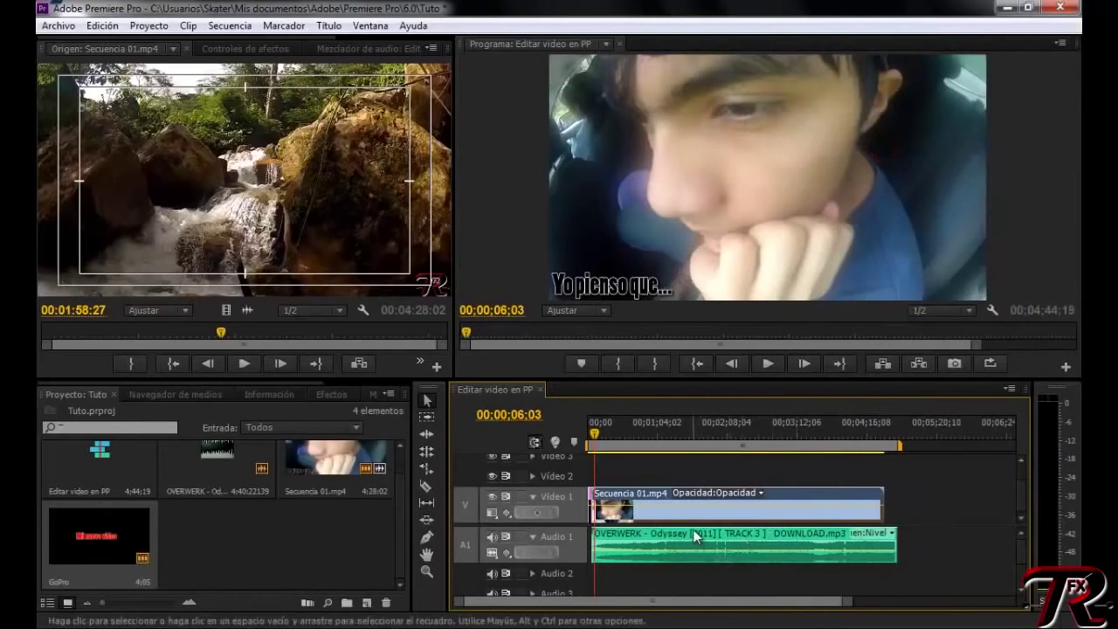
click(799, 499)
double_click(761, 534)
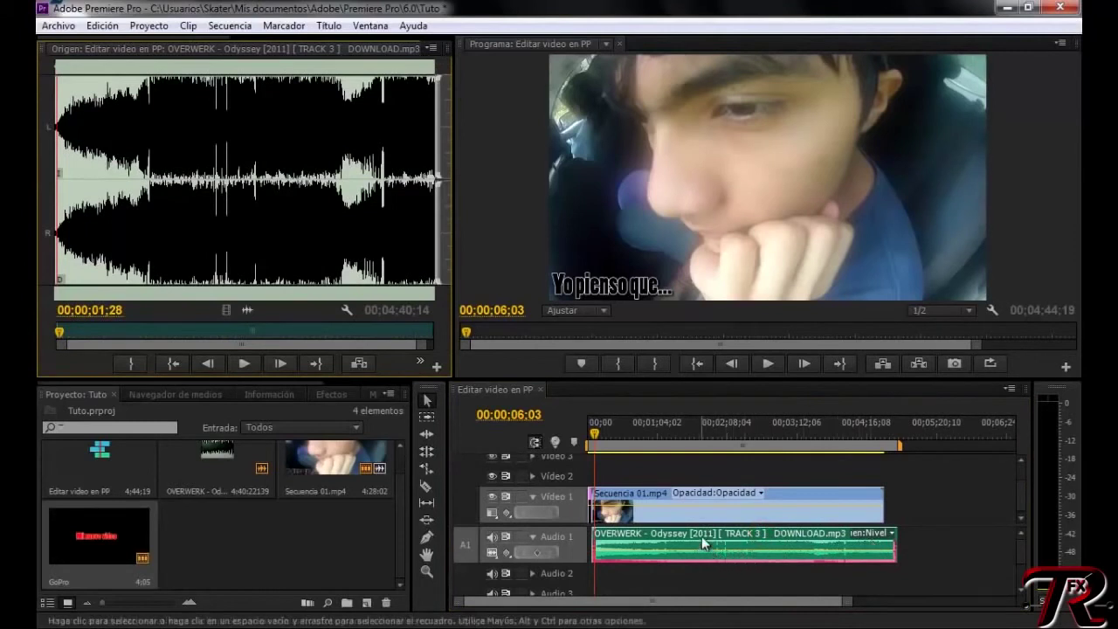
drag(706, 547, 784, 547)
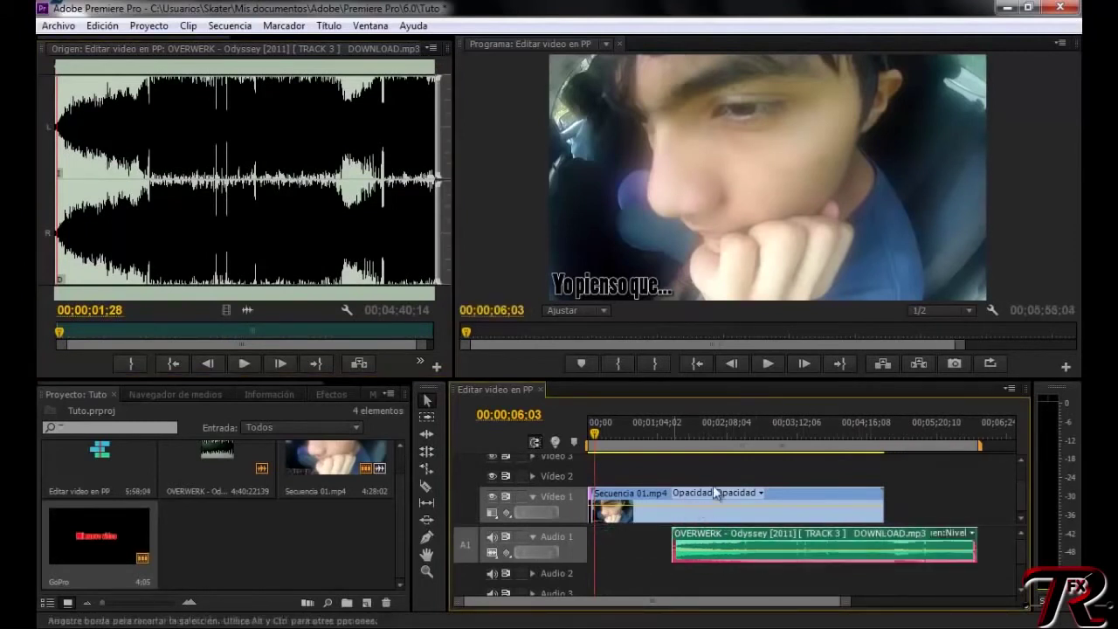
drag(749, 543, 640, 560)
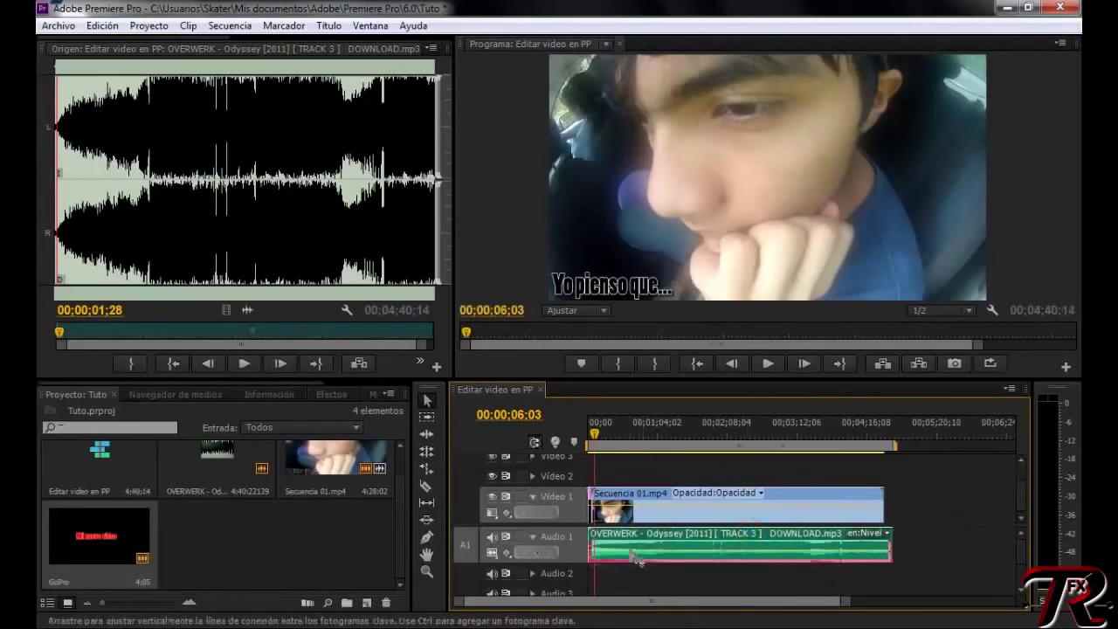
Trim the OVERWERK music to end with the video, then relink music and video with Vincular.
click(589, 436)
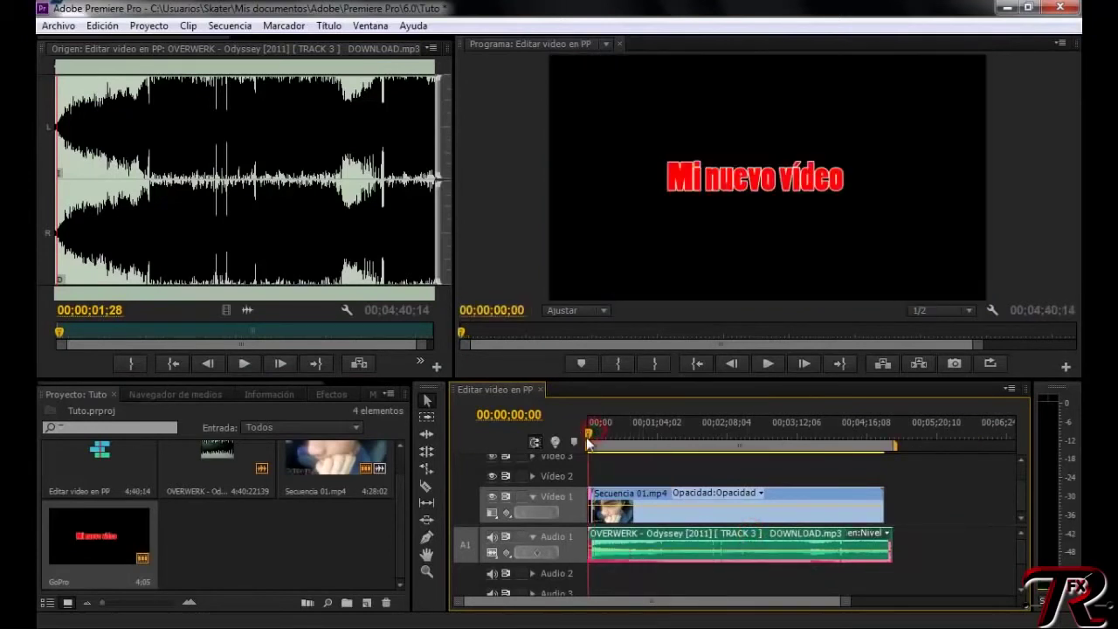
mouse_move(628, 548)
mouse_down()
mouse_move(644, 554)
mouse_move(618, 544)
mouse_up()
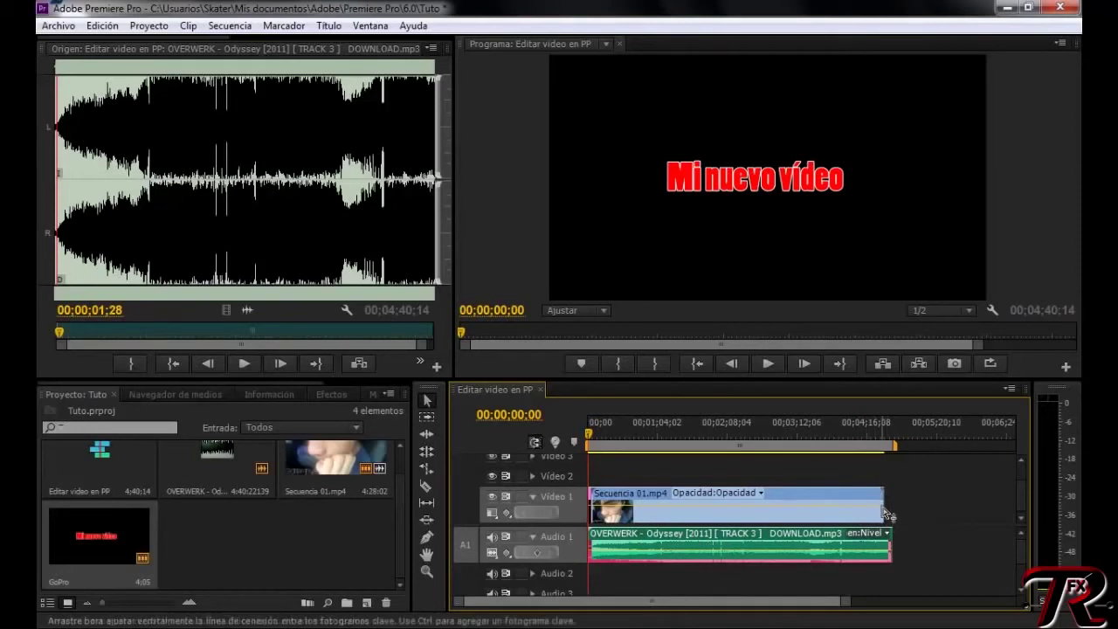
drag(885, 543, 879, 542)
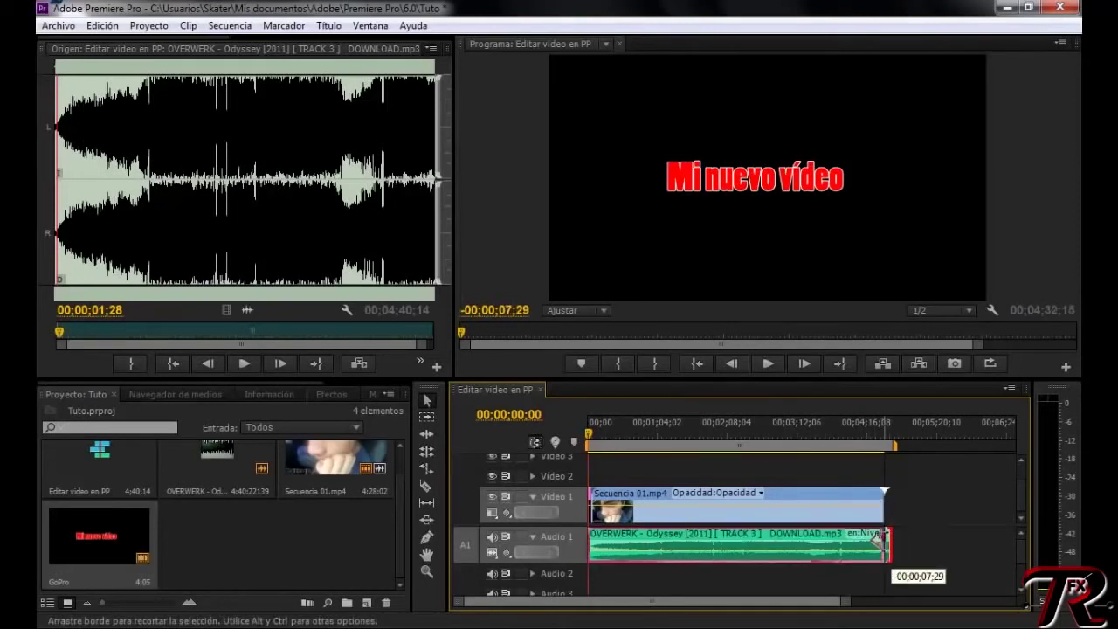
drag(879, 543, 879, 542)
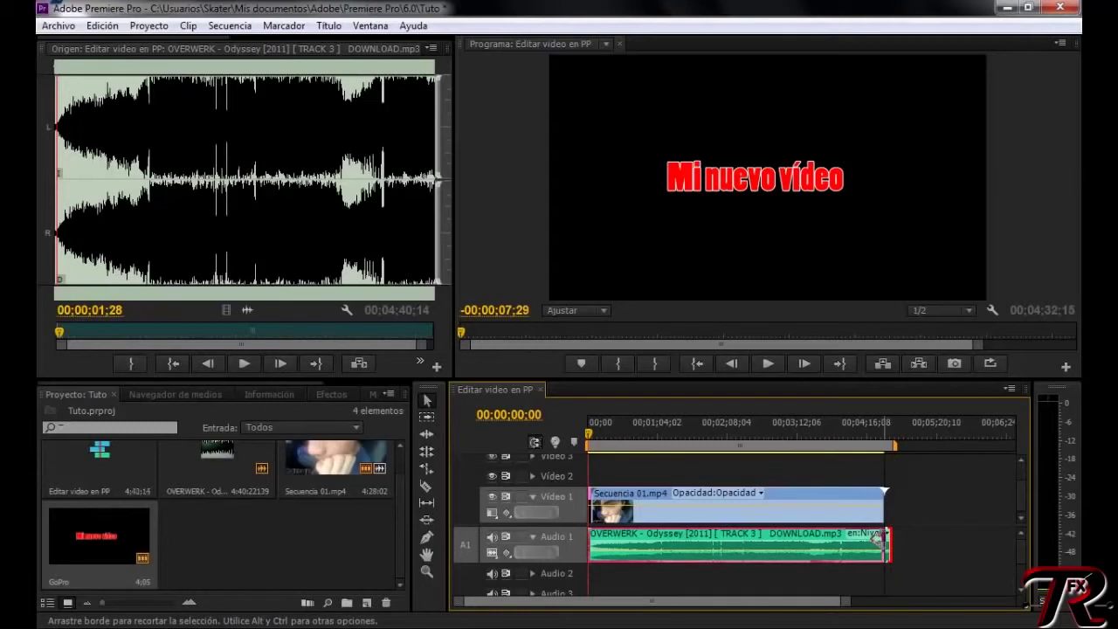
click(846, 502)
drag(925, 570, 836, 494)
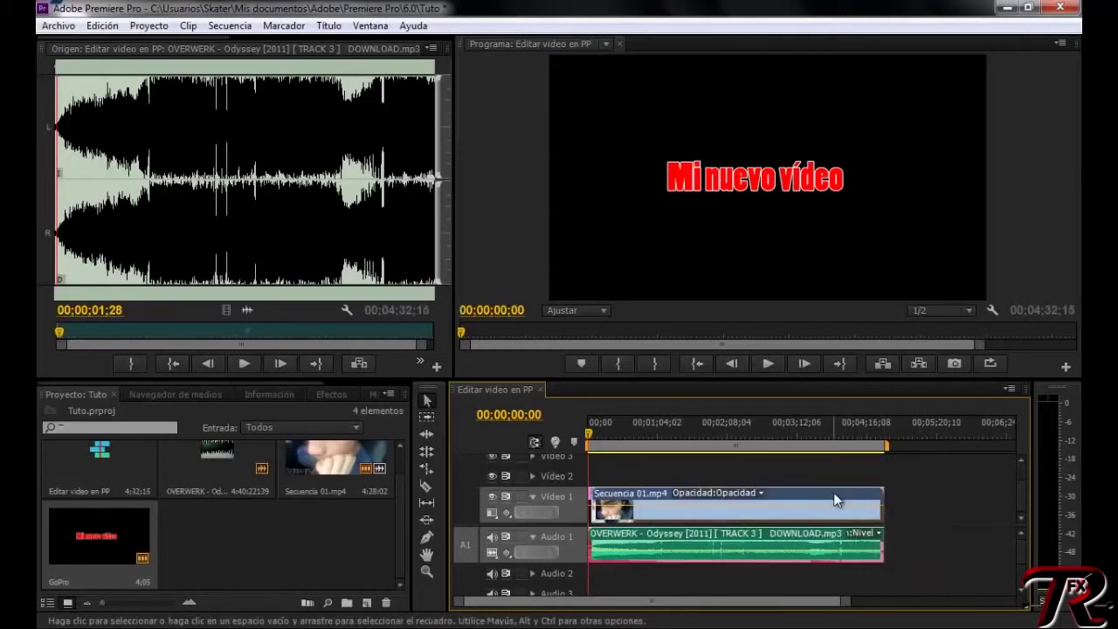
right_click(834, 495)
click(864, 171)
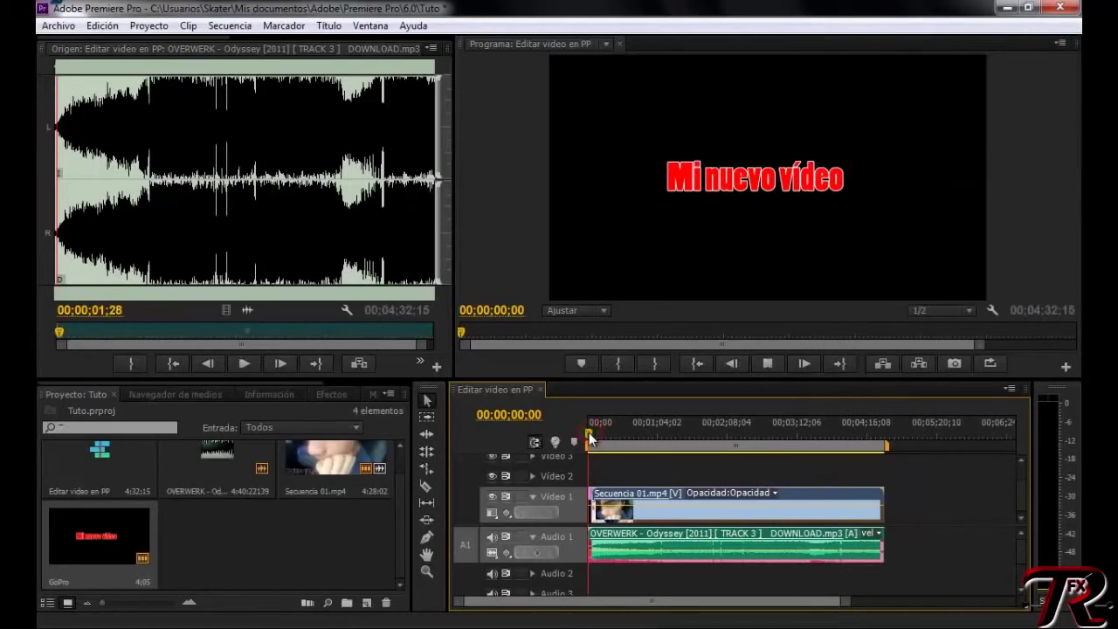
Play the sequence, park the playhead at 00;00;13;15 and switch to the Razor tool (C).
key(space)
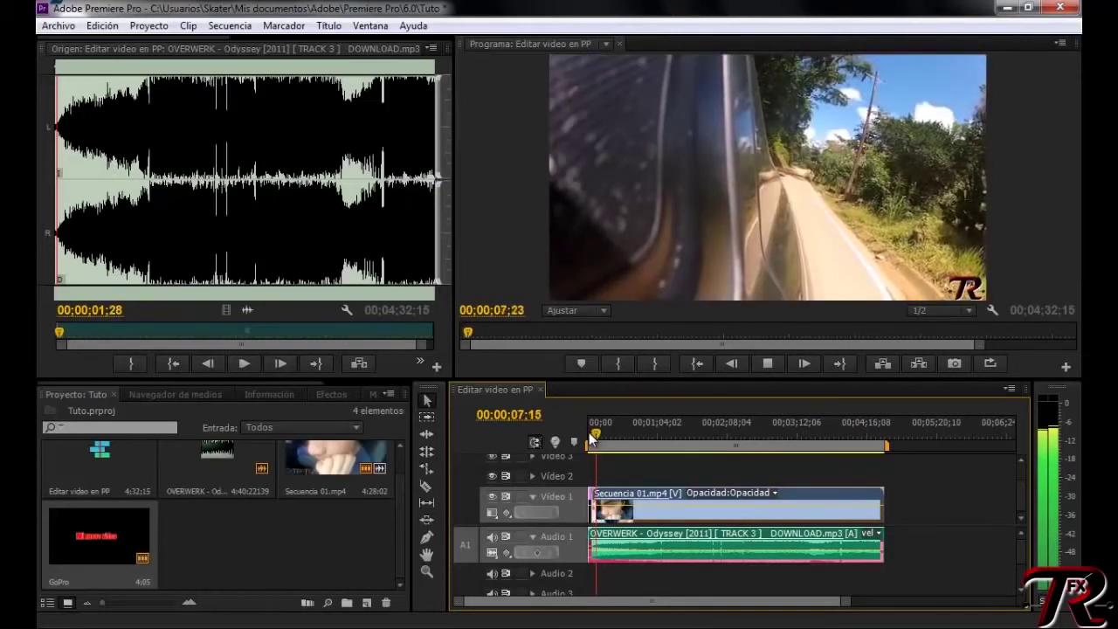
key(space)
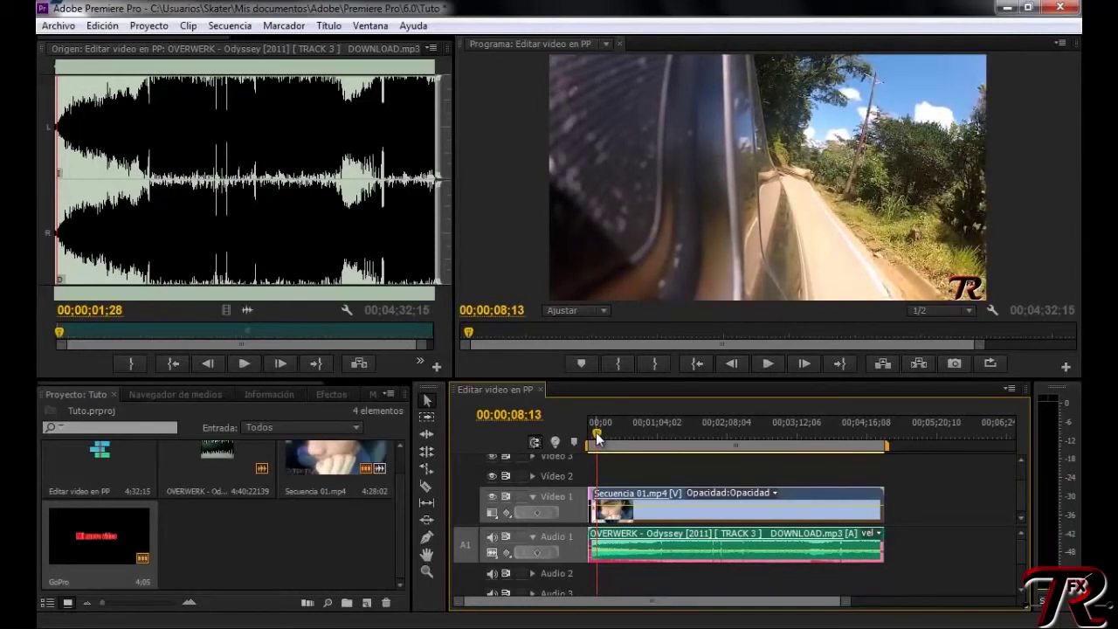
drag(597, 432, 602, 431)
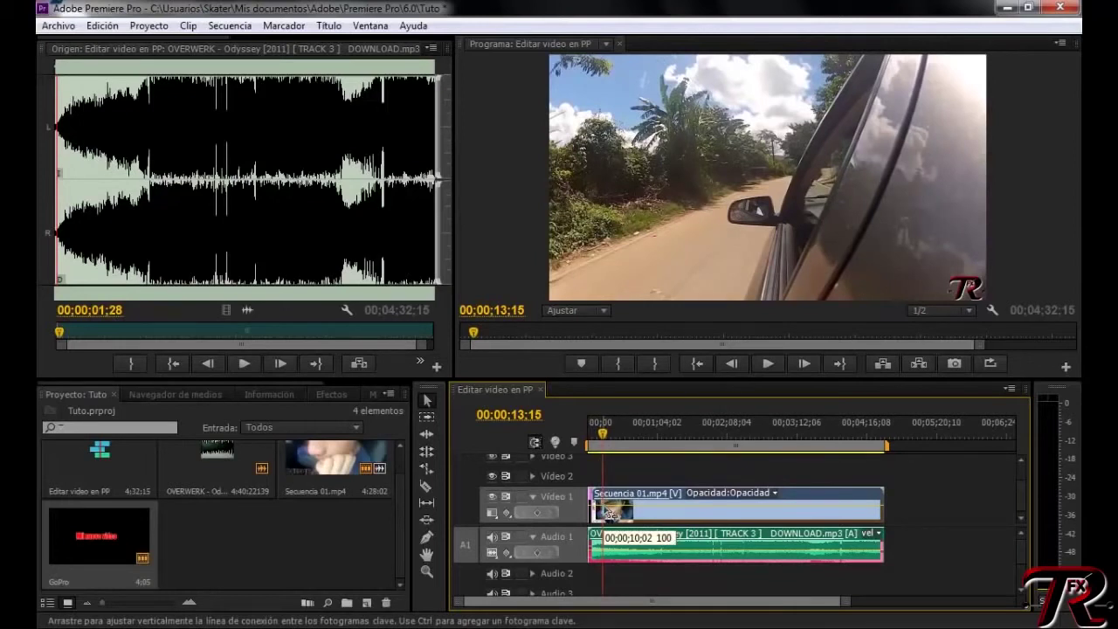
key(c)
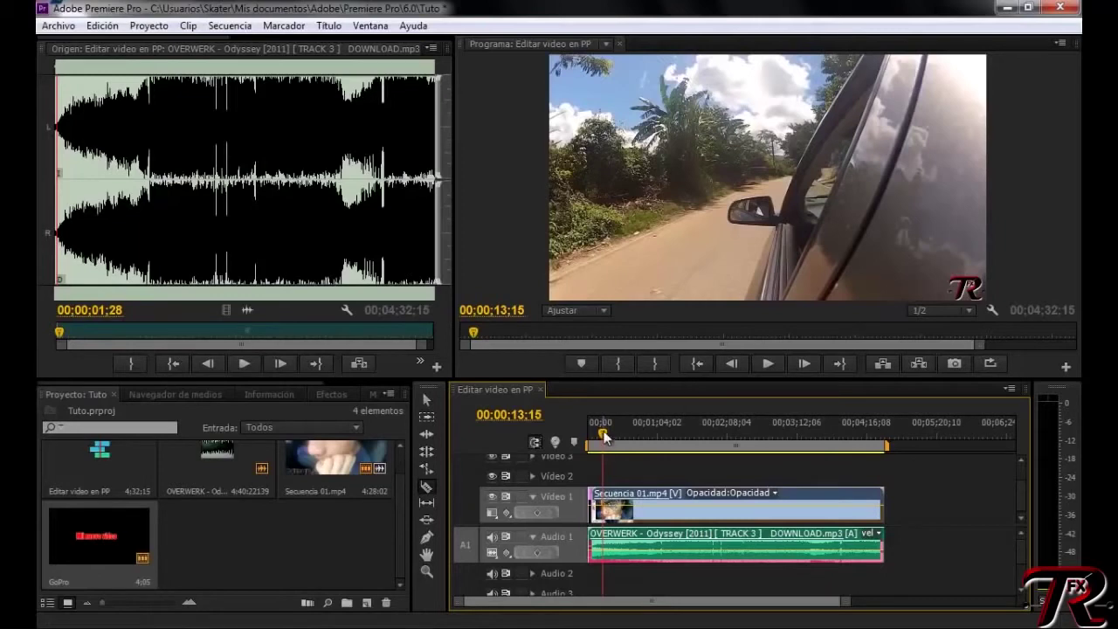
click(617, 437)
Razor-cut Secuencia 01.mp4 and its music near 00;00;12;00, then test-move the second piece.
drag(616, 444, 609, 446)
drag(844, 601, 615, 601)
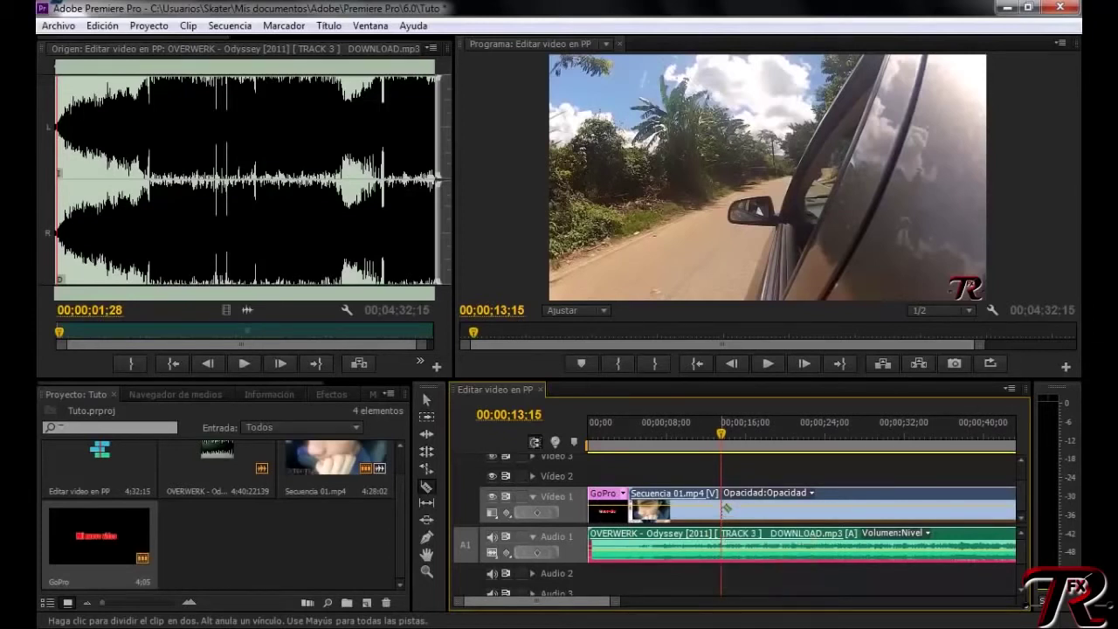
click(721, 506)
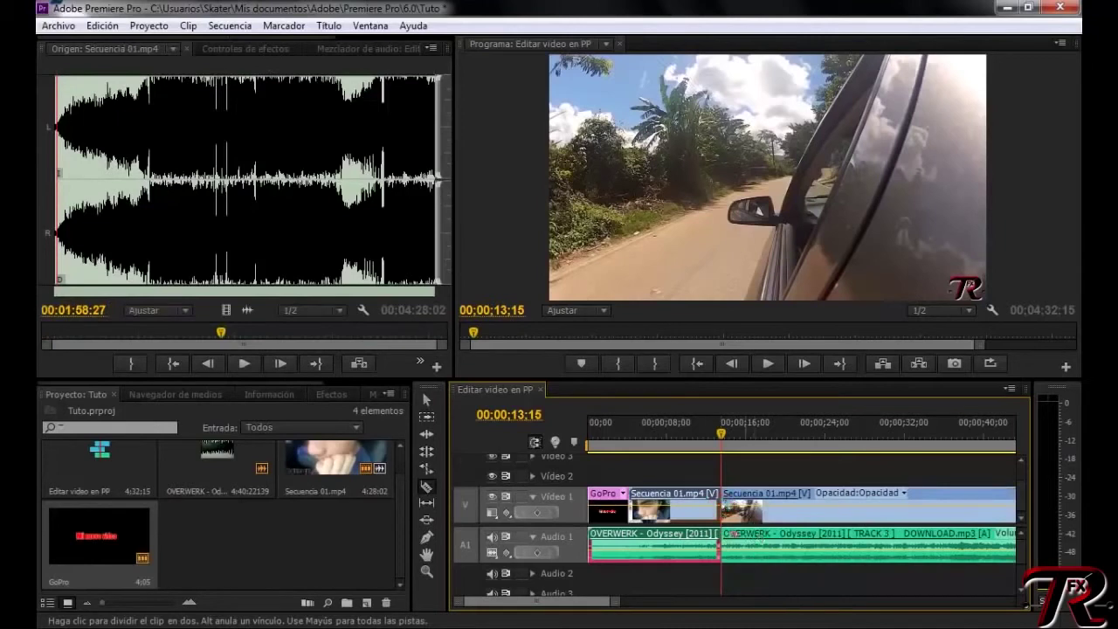
key(v)
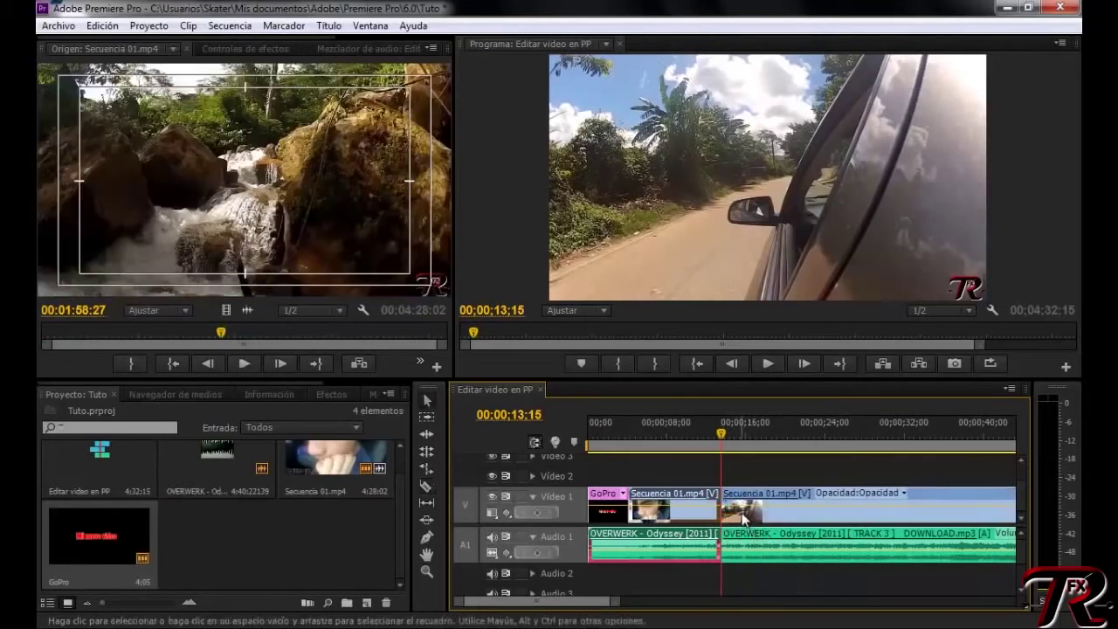
click(750, 517)
drag(750, 517, 777, 517)
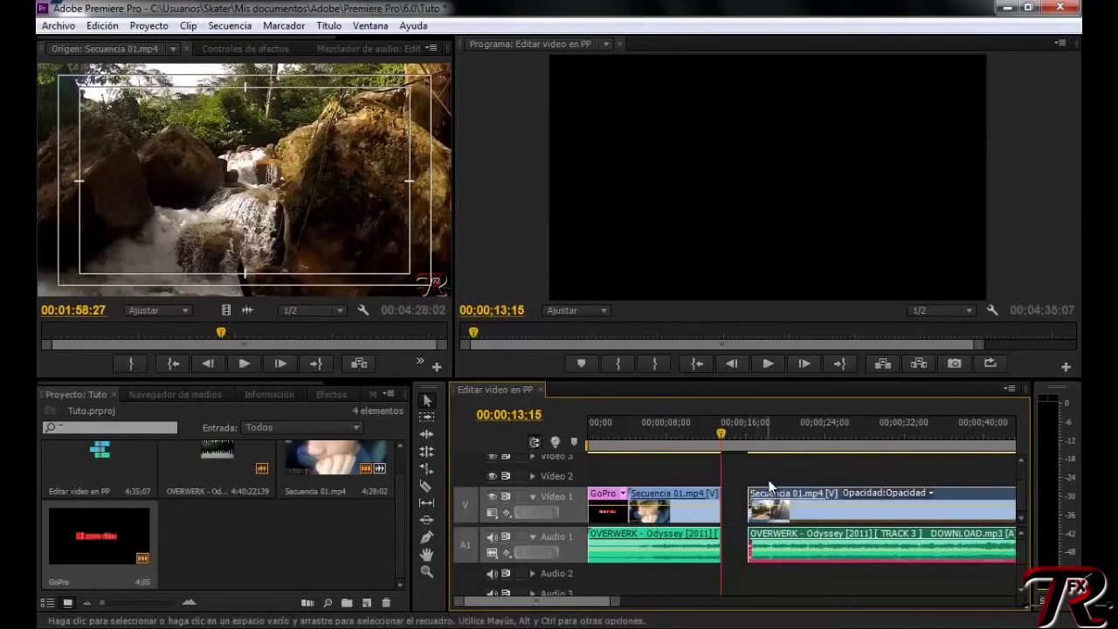
click(767, 480)
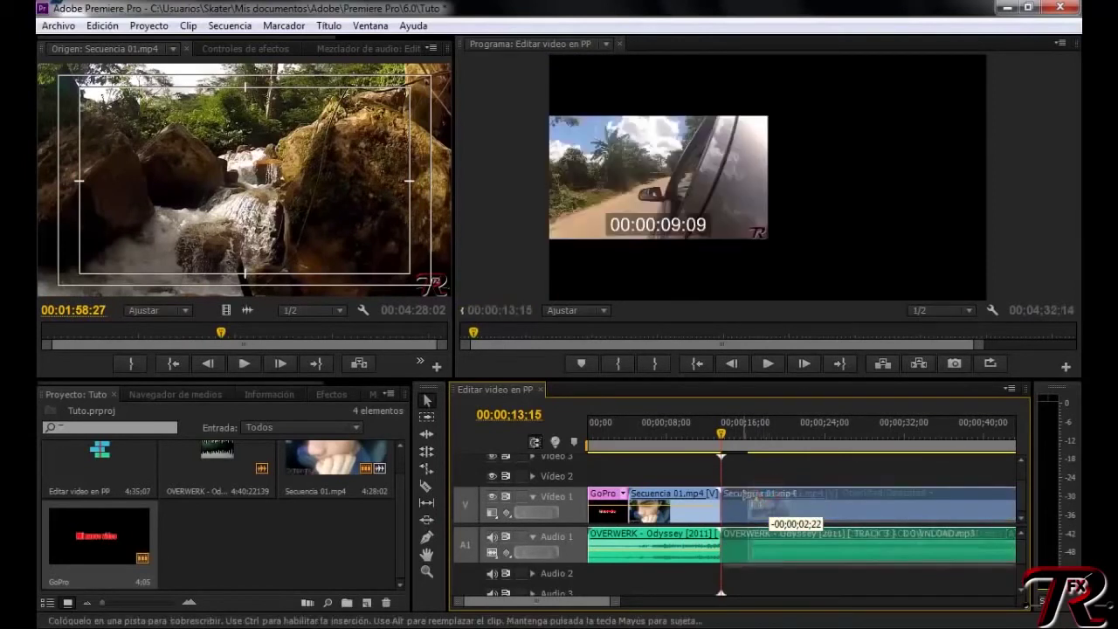
drag(768, 496, 751, 491)
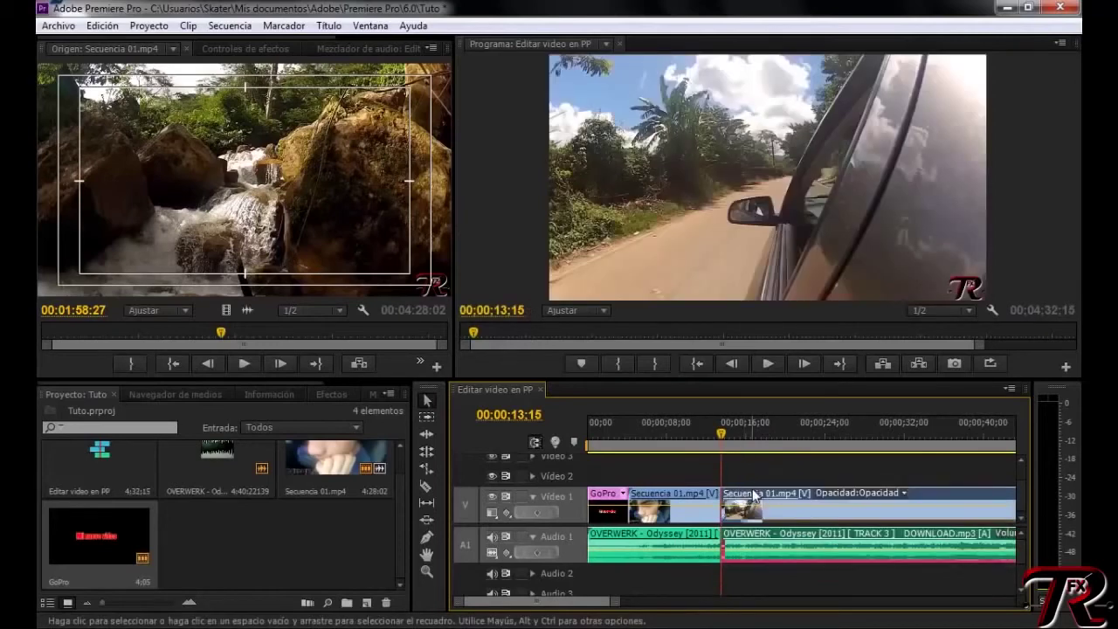
right_click(753, 495)
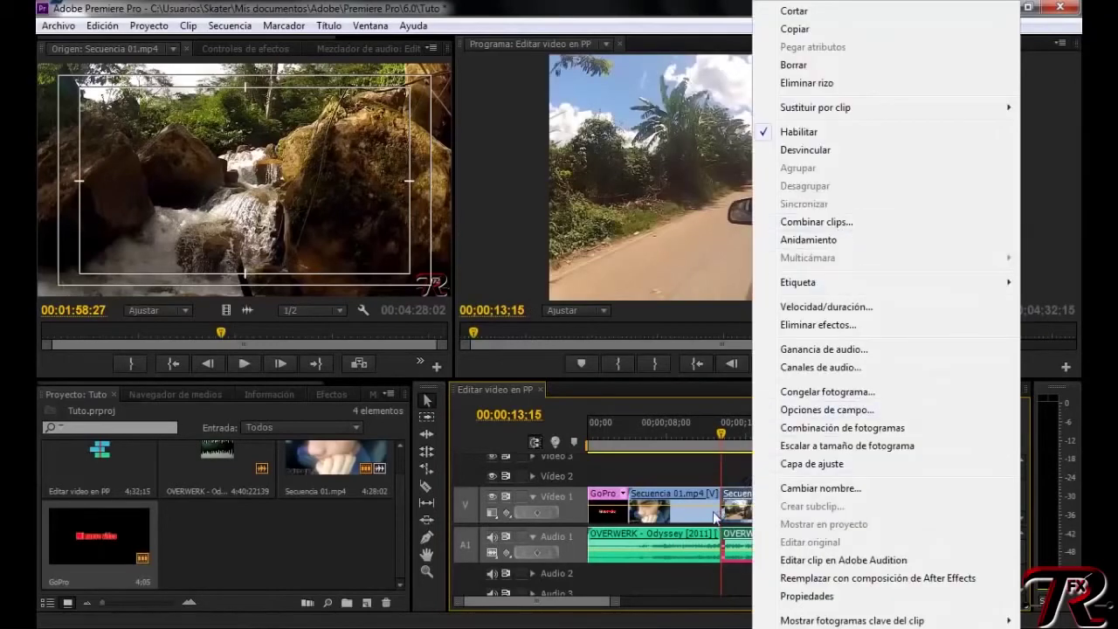
click(727, 486)
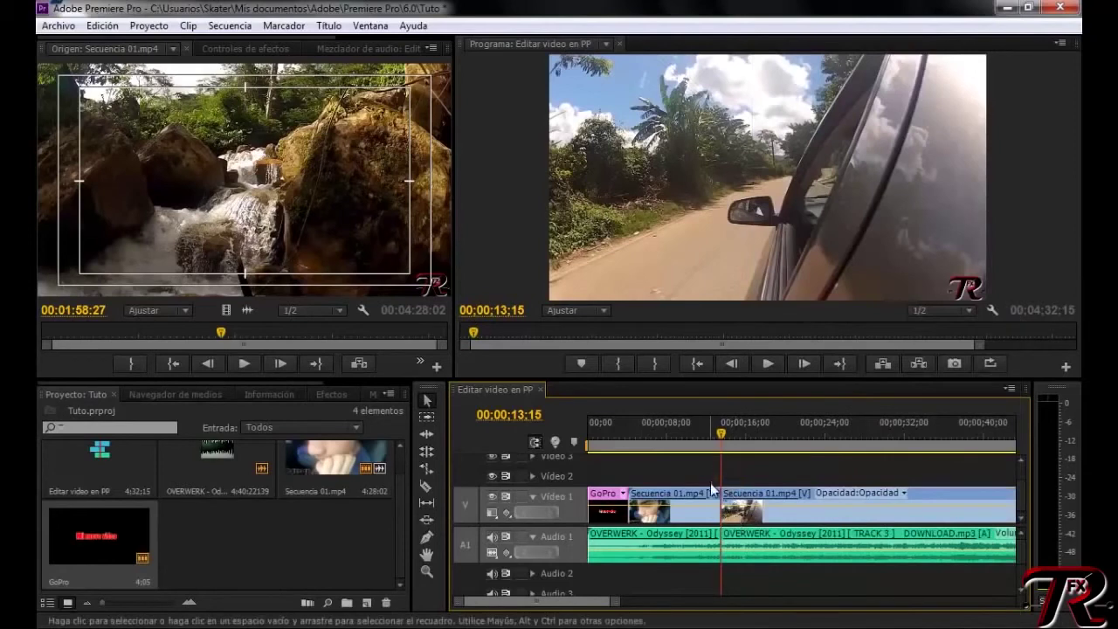
Open a gap after the cut at 00;00;12;12, drop the GoPro title into it and preview.
click(711, 428)
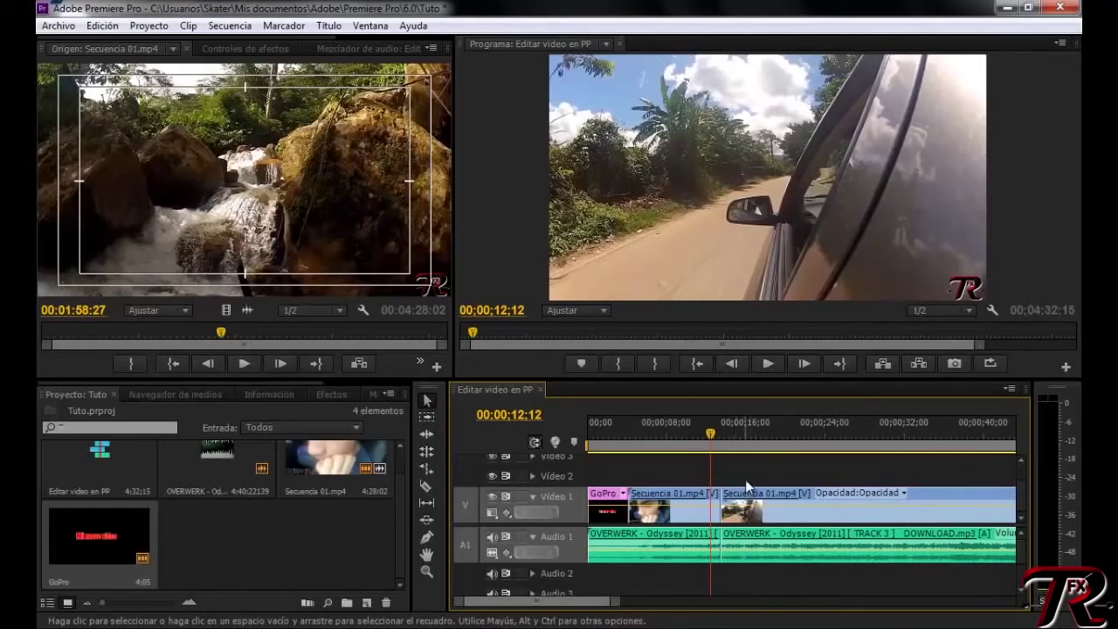
drag(746, 494, 766, 495)
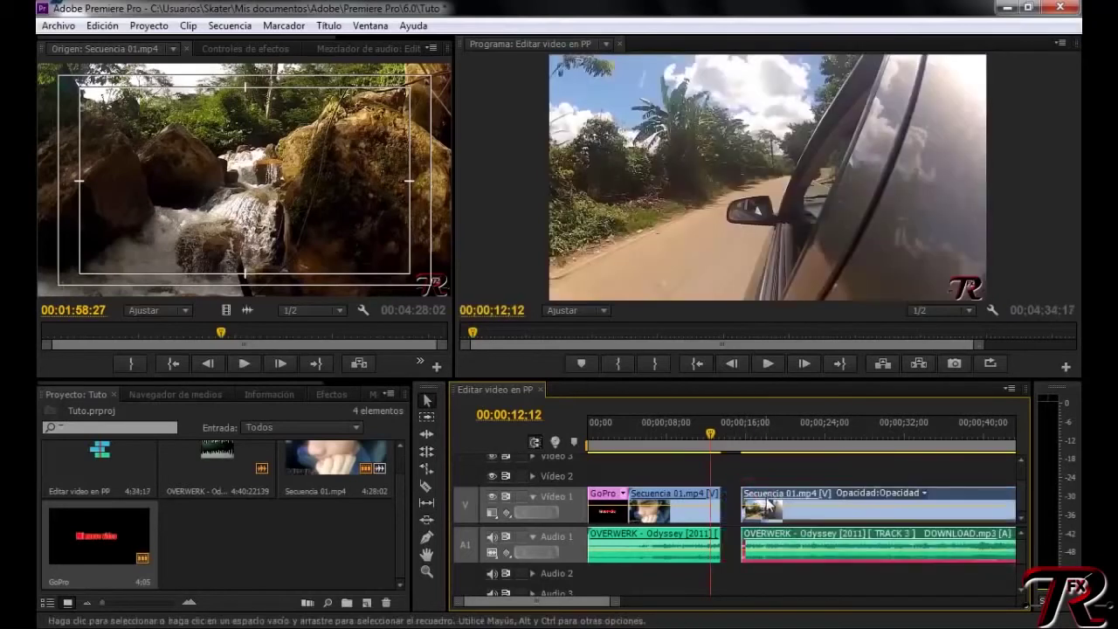
click(251, 560)
mouse_move(99, 534)
mouse_down()
mouse_move(690, 506)
mouse_move(753, 474)
mouse_move(742, 474)
mouse_move(744, 506)
mouse_move(734, 505)
mouse_up()
key(space)
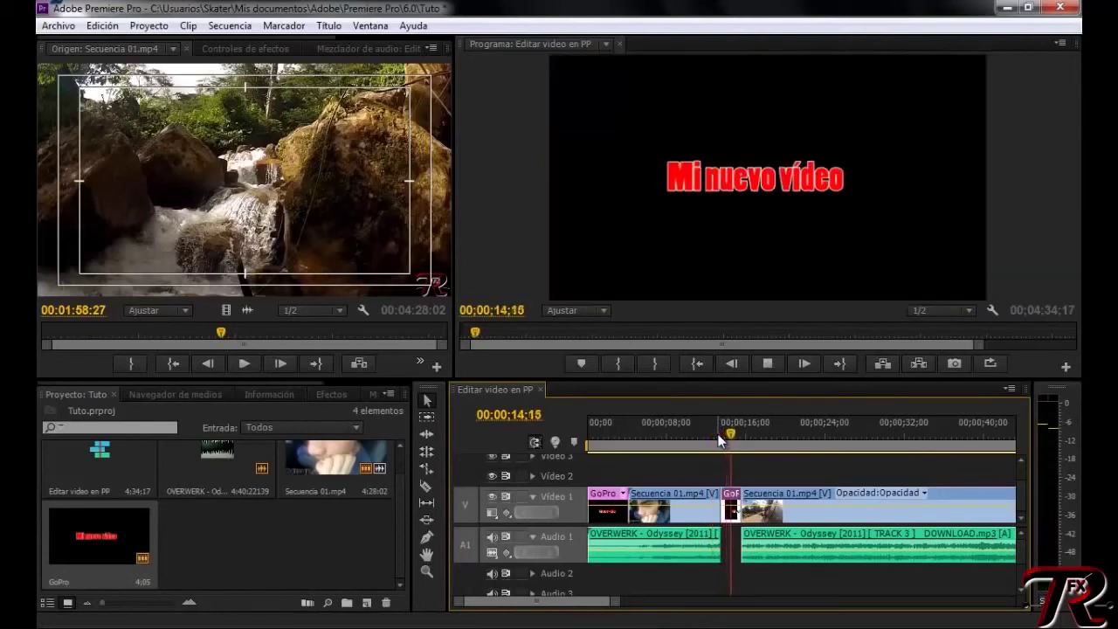
key(space)
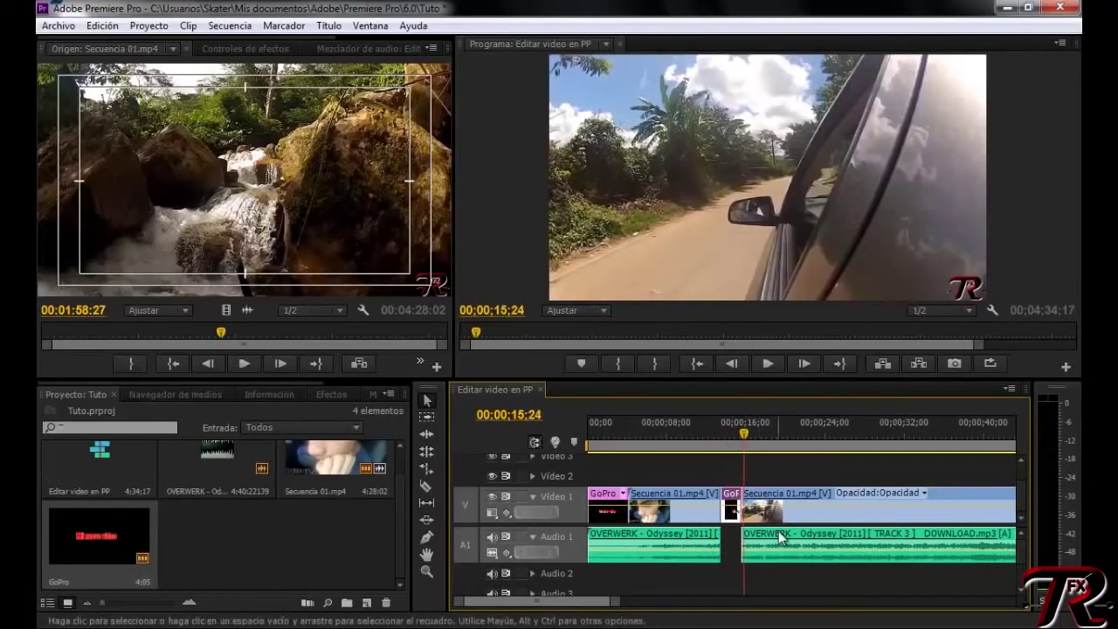
click(779, 534)
Unlink the second footage clip with Desvincular, slide its OVERWERK music left against the first piece, and preview.
right_click(779, 534)
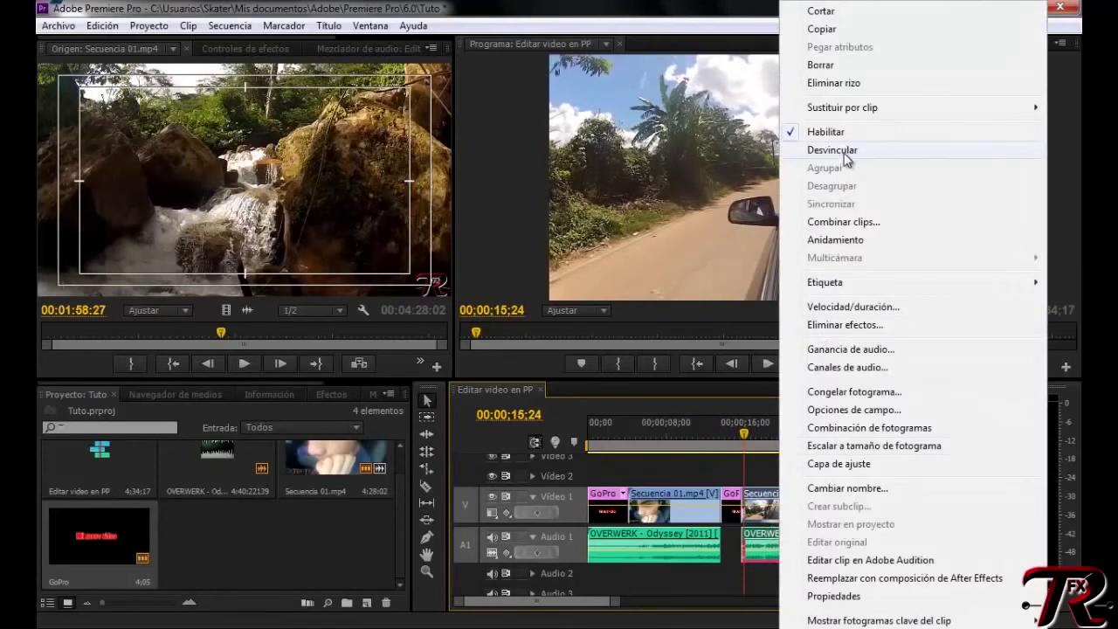
click(840, 150)
click(805, 486)
drag(815, 533, 794, 533)
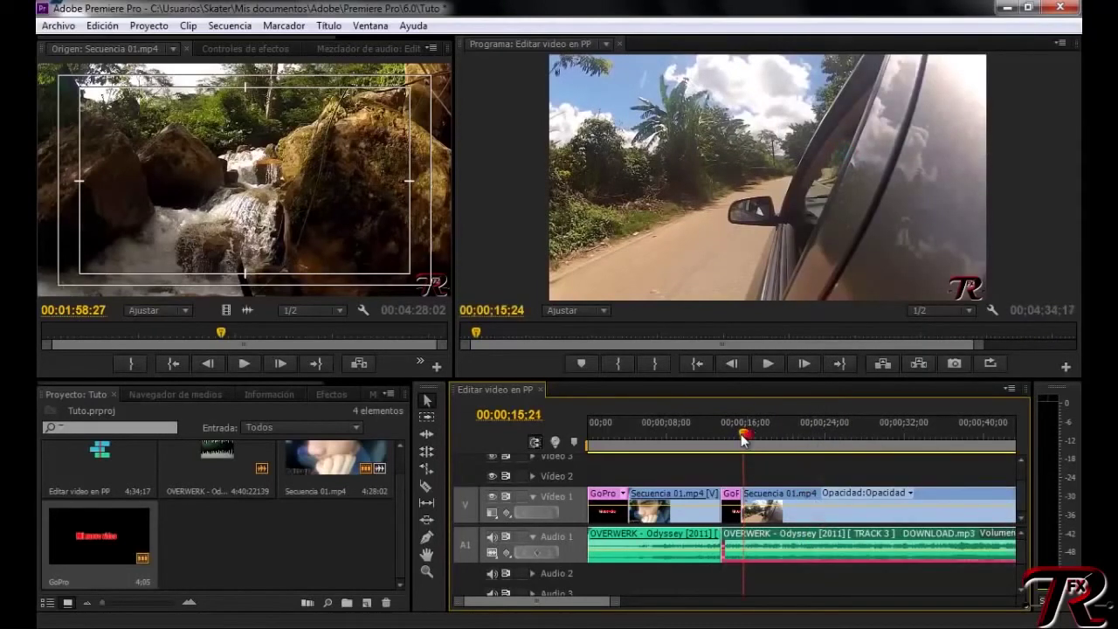
drag(747, 414, 698, 430)
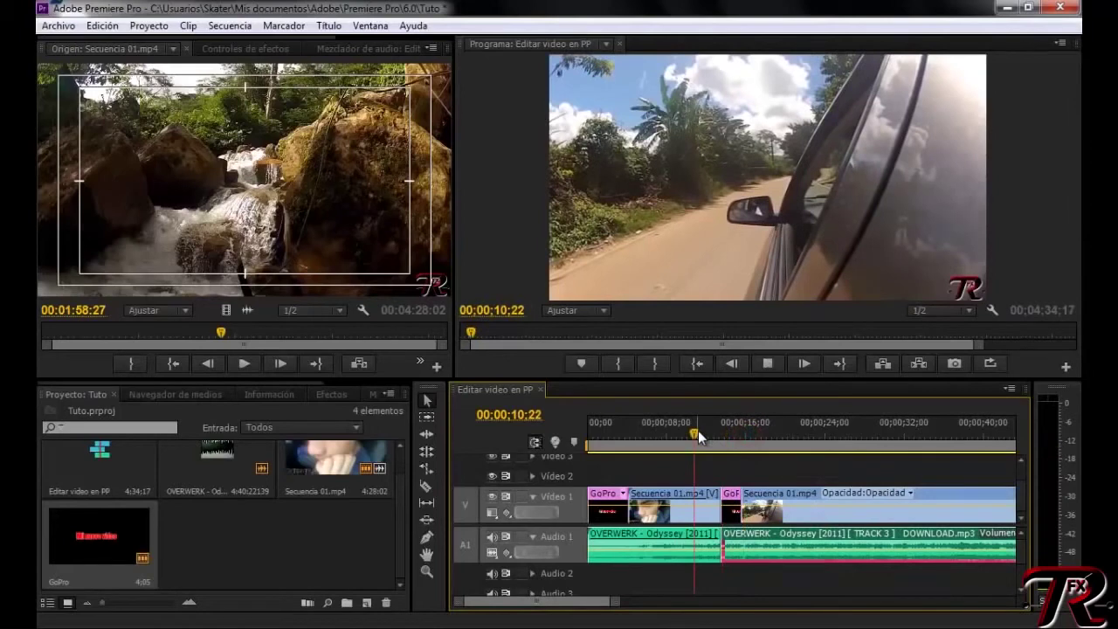
drag(698, 431, 715, 440)
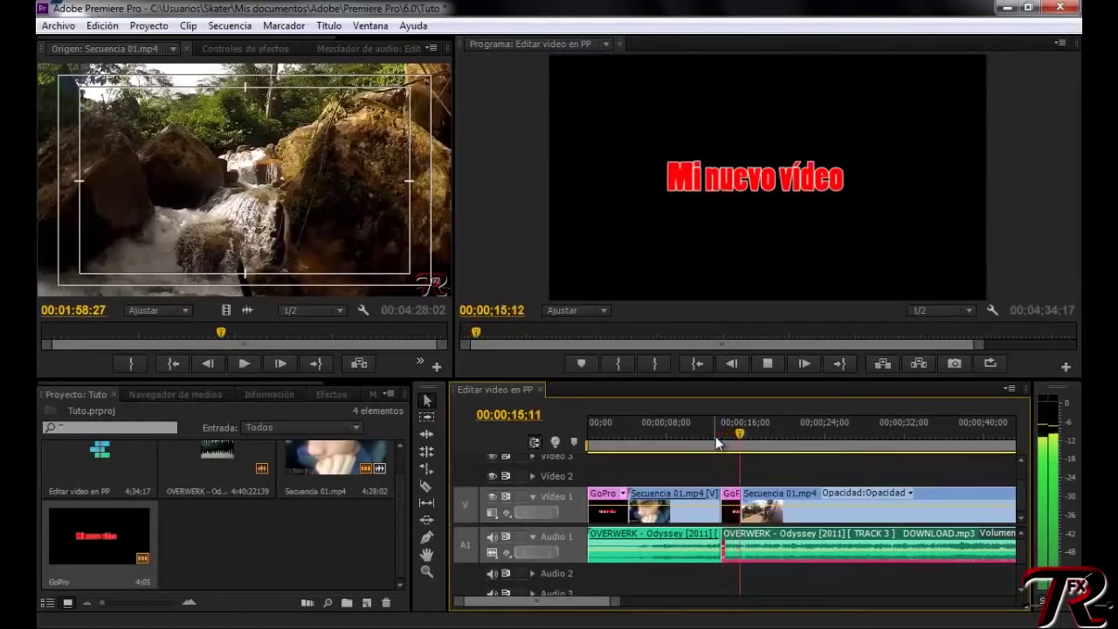
key(space)
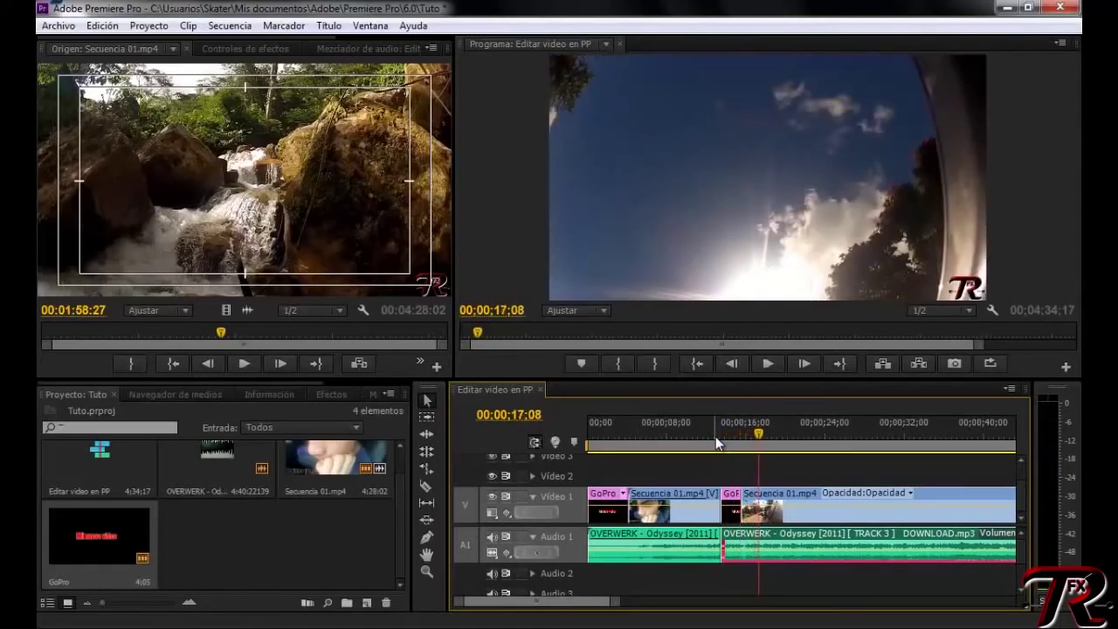
key(space)
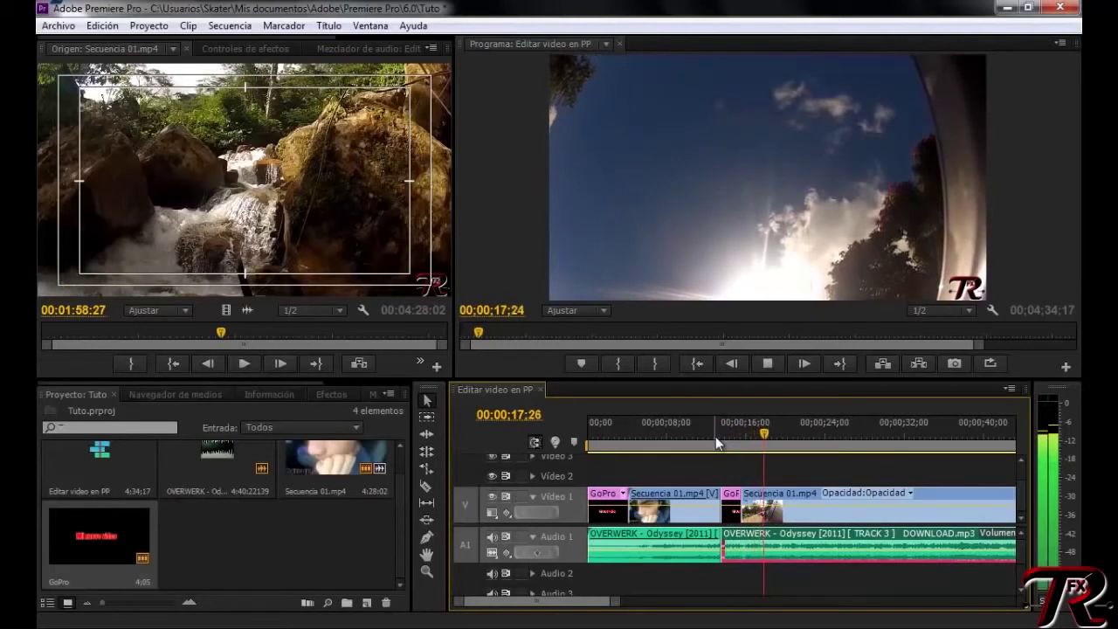
key(space)
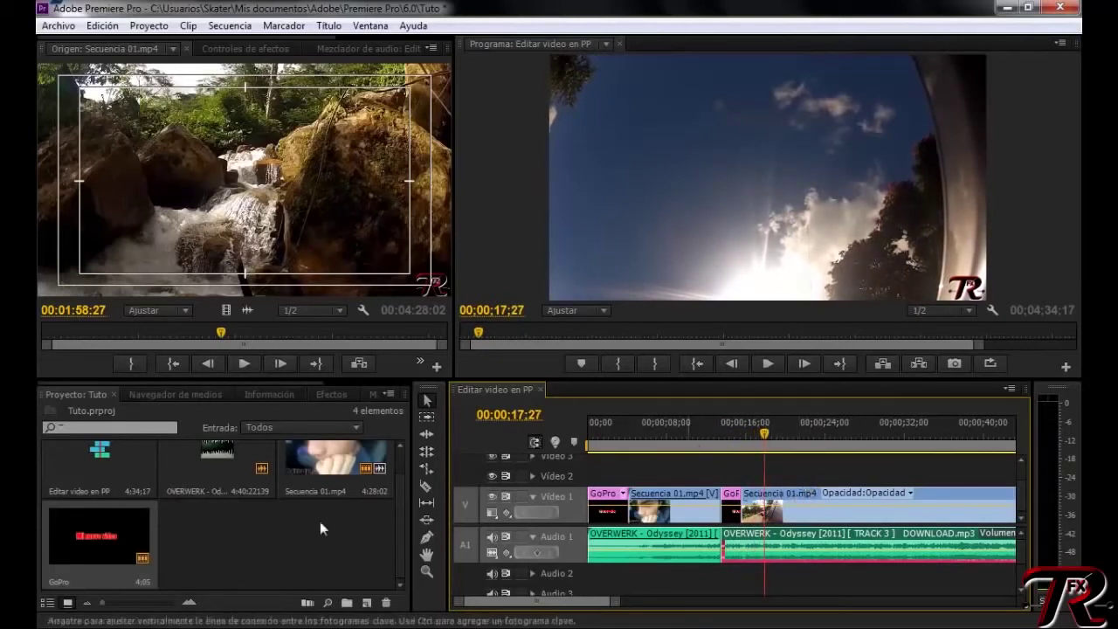
Overlay the GoPro title on Video 2 above the second footage clip and preview it.
drag(121, 523, 759, 483)
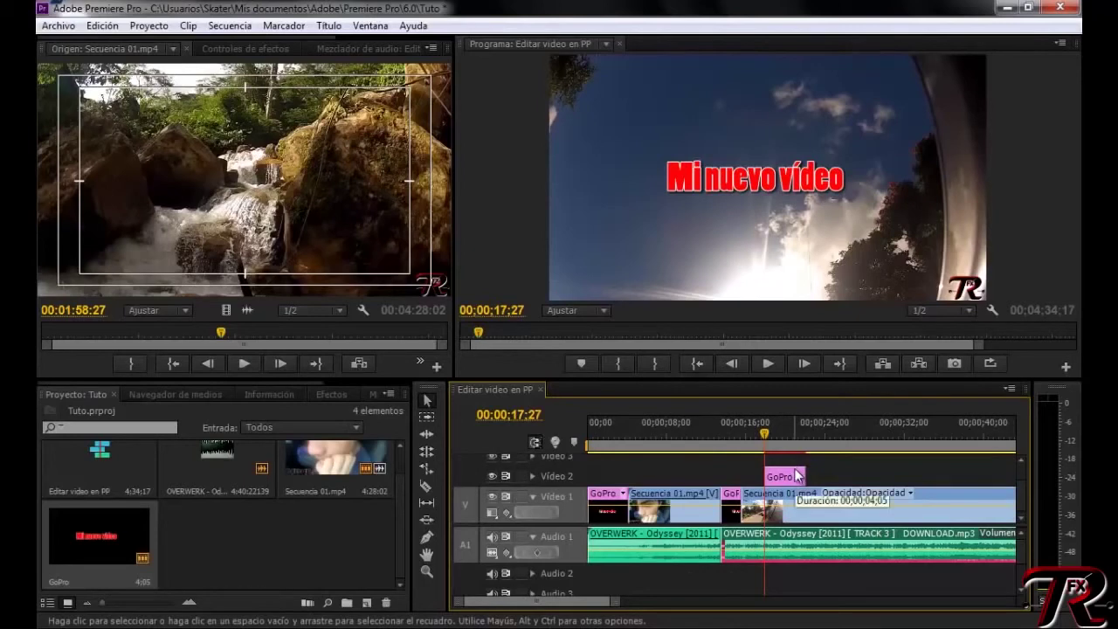
drag(798, 467, 774, 441)
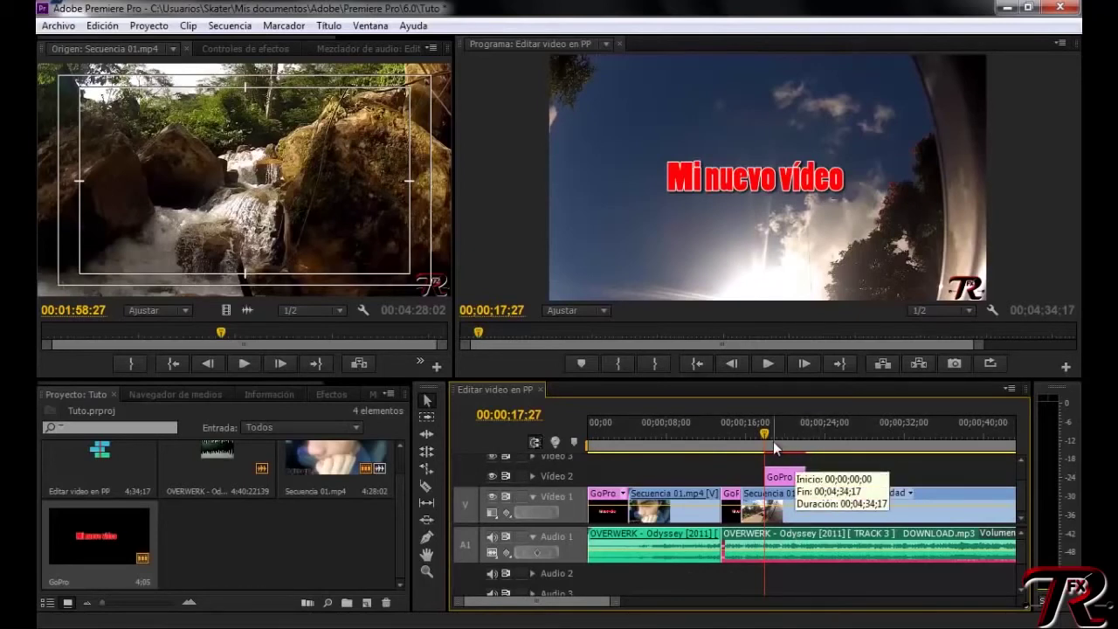
key(space)
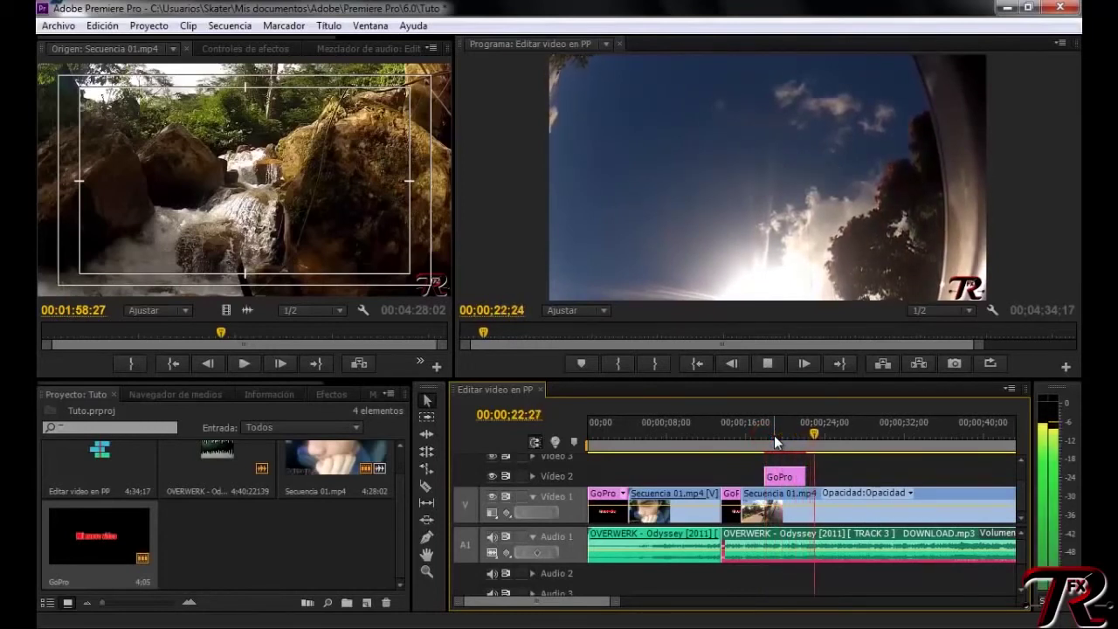
key(space)
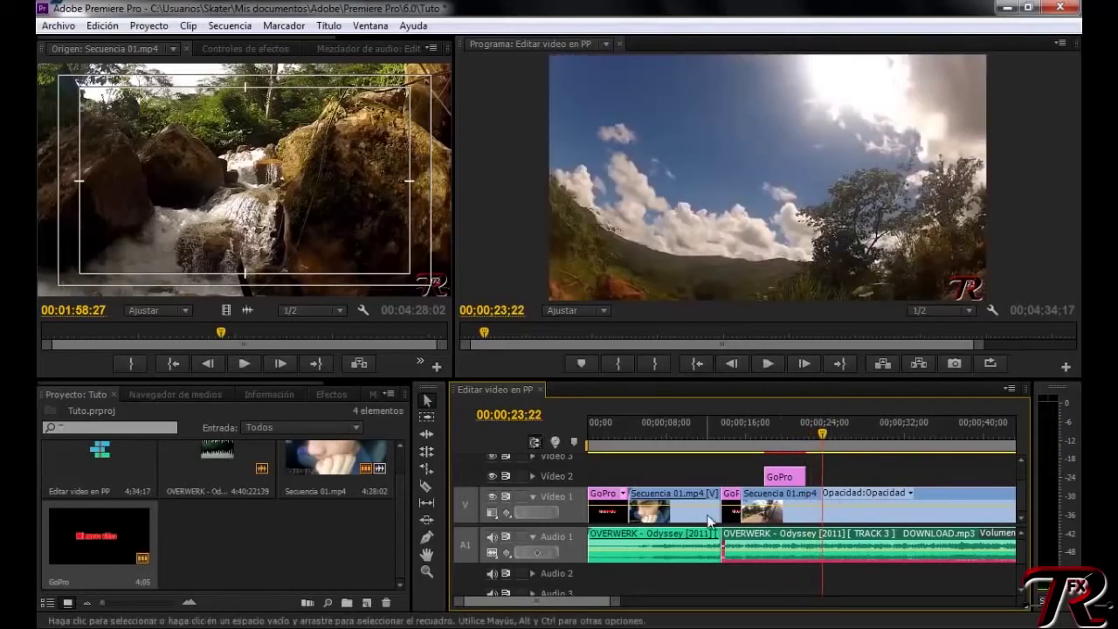
Check the Video 1 footage clip's options without changes and zoom the timeline out.
click(737, 579)
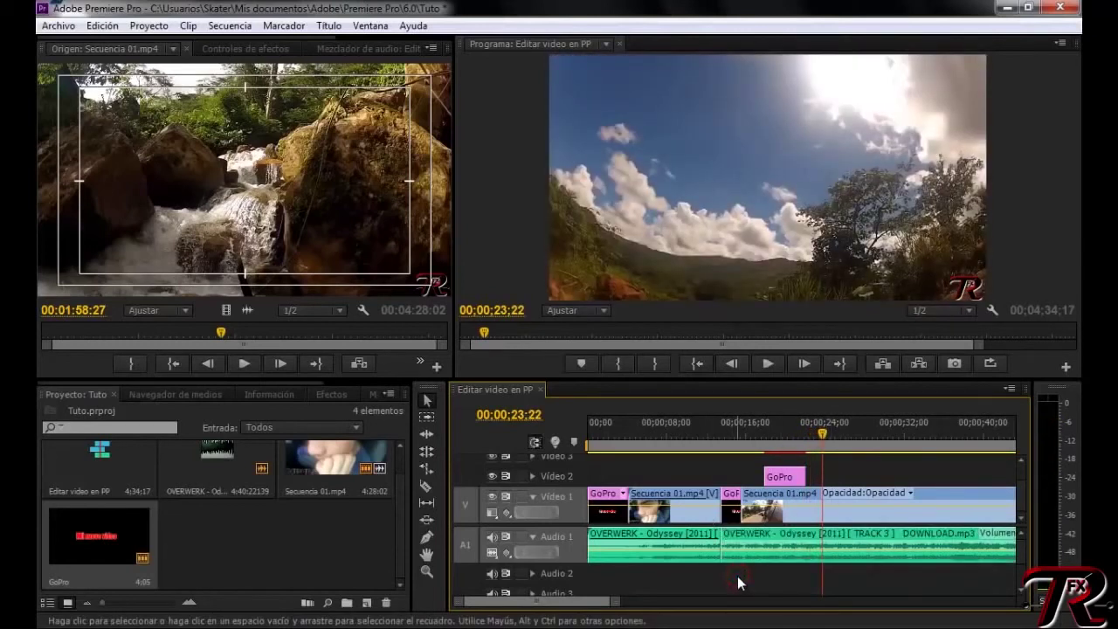
right_click(811, 517)
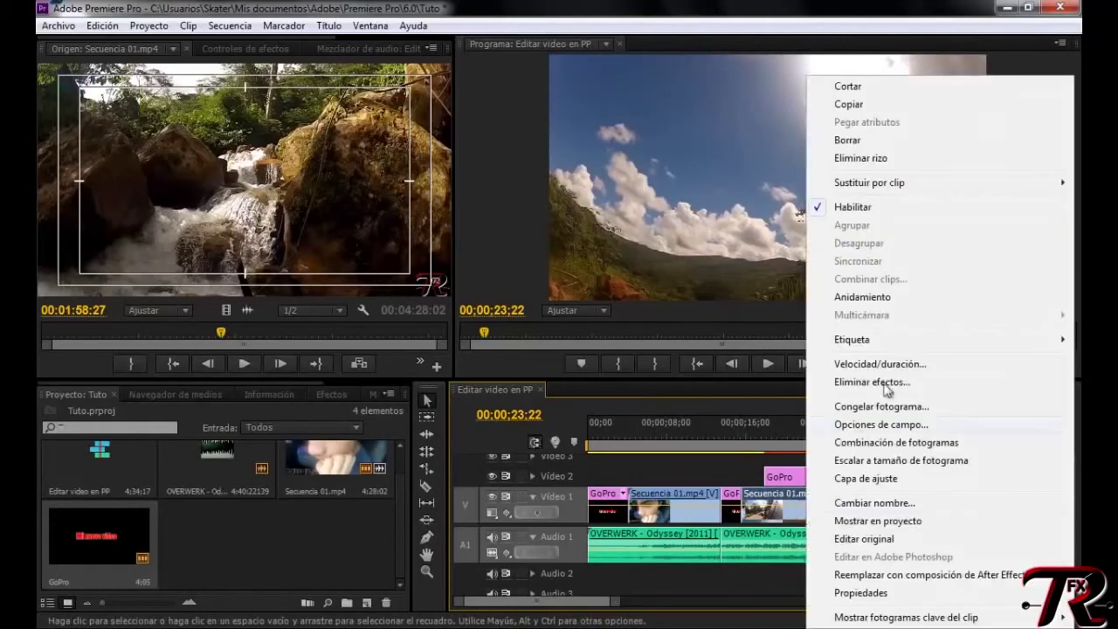
mouse_move(907, 347)
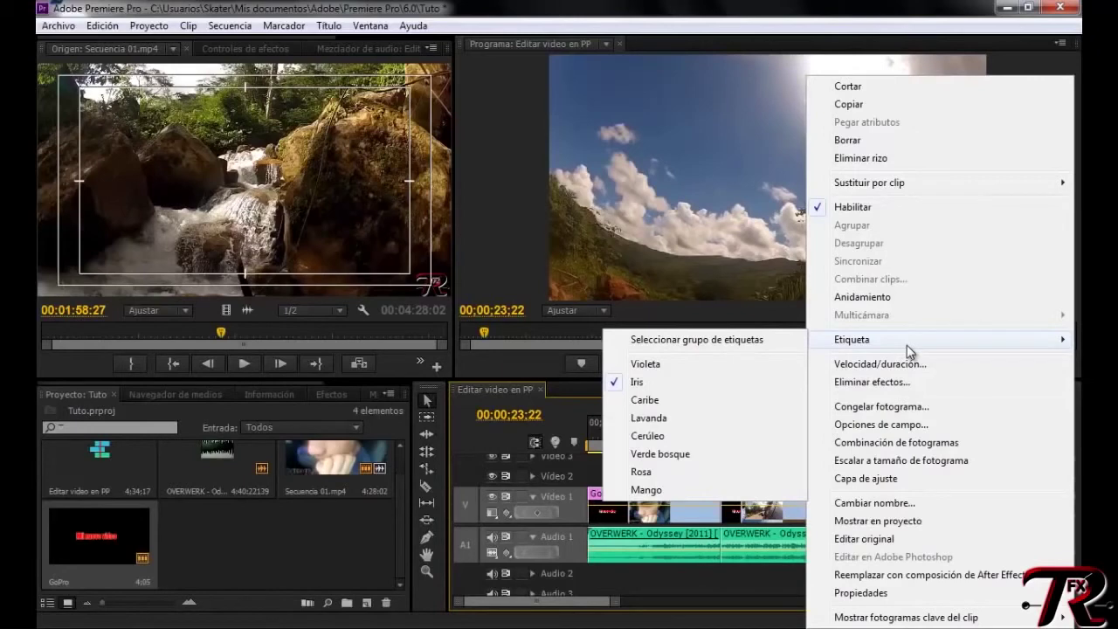
click(485, 259)
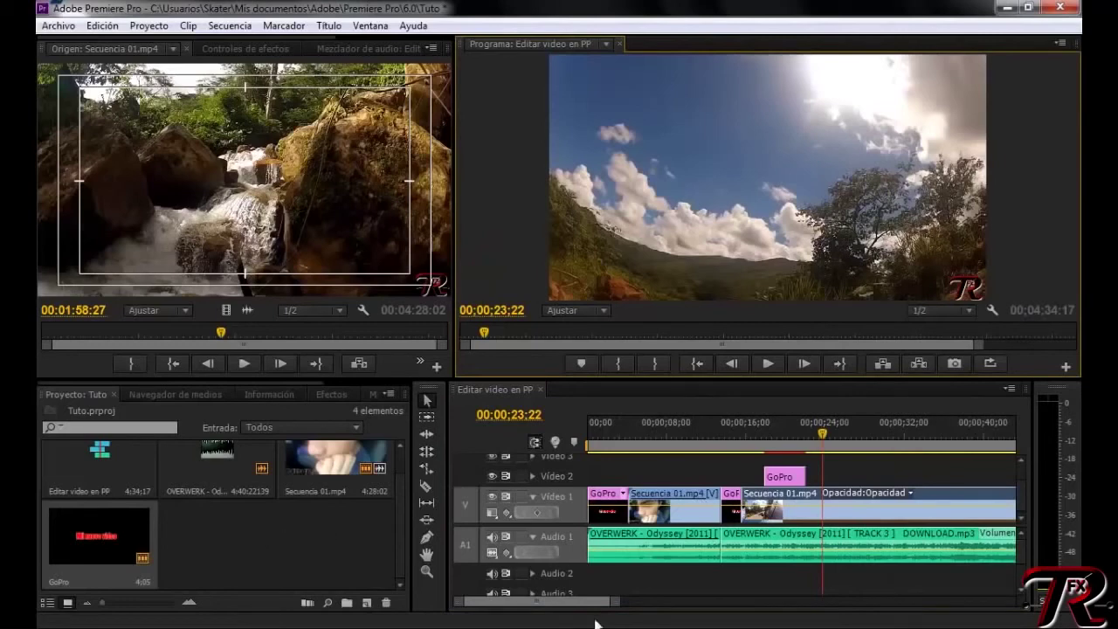
drag(619, 601, 836, 601)
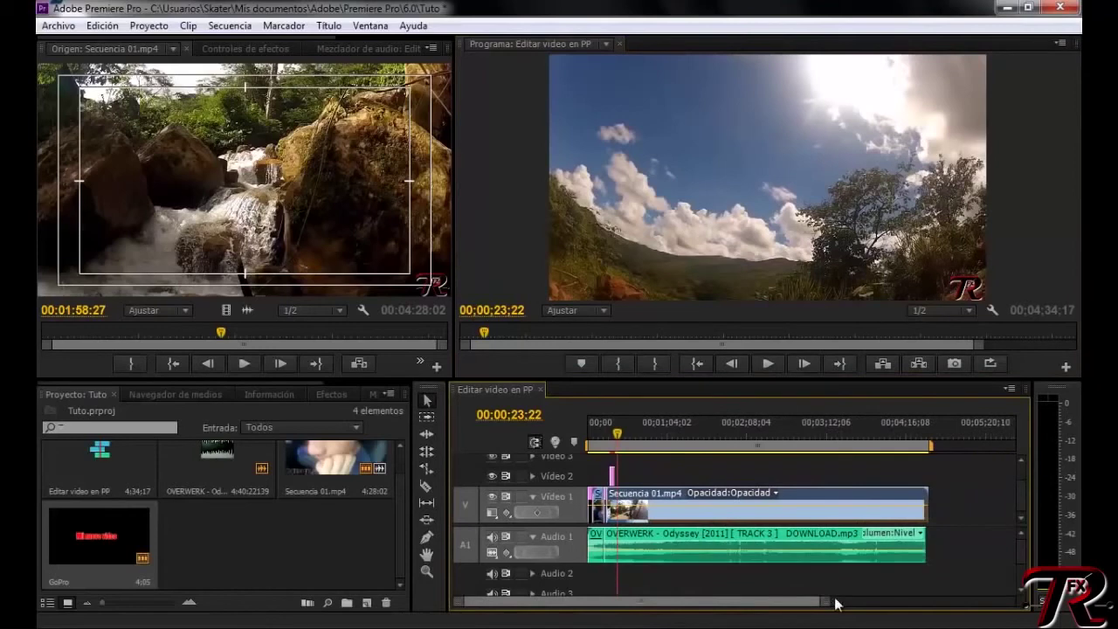
Open the Import window and browse to the GoPro folder on iPhotos HD (E:).
click(389, 568)
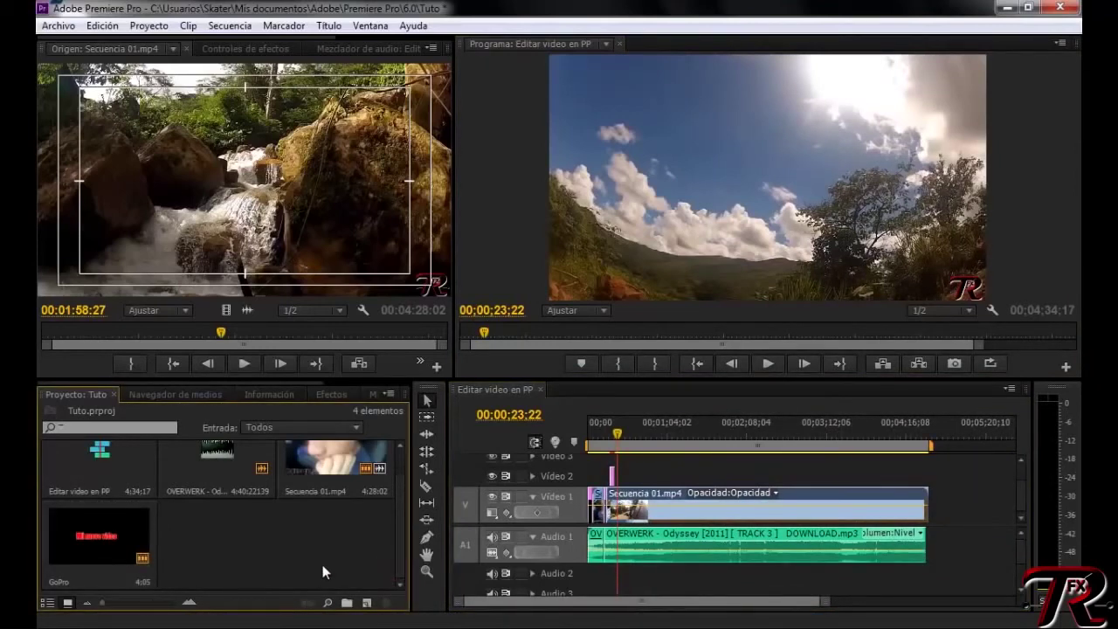
double_click(322, 564)
double_click(272, 553)
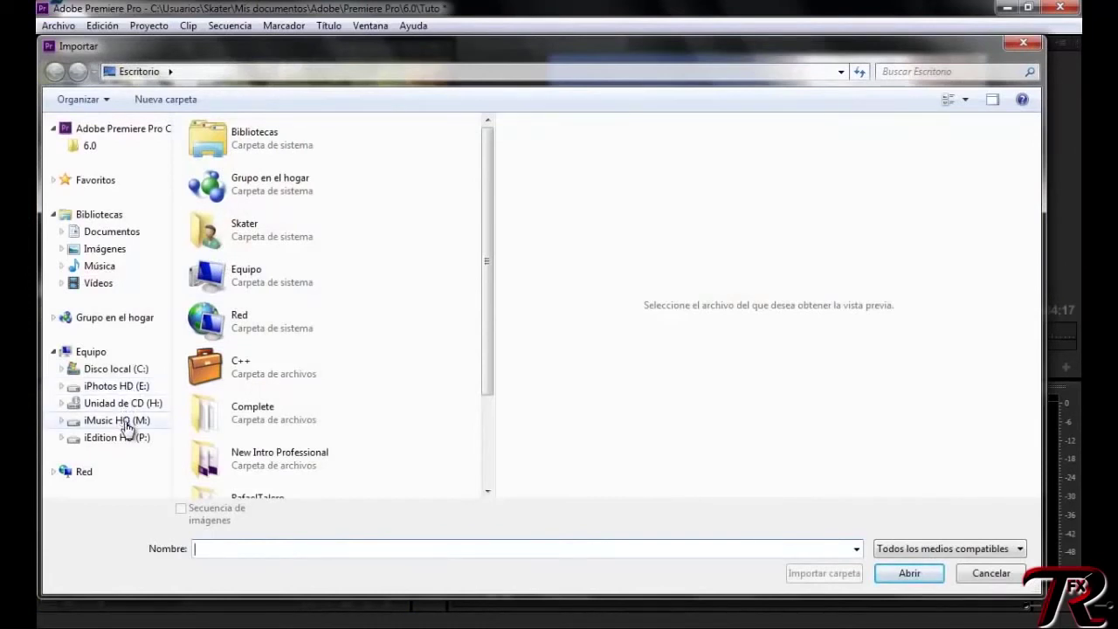
click(125, 386)
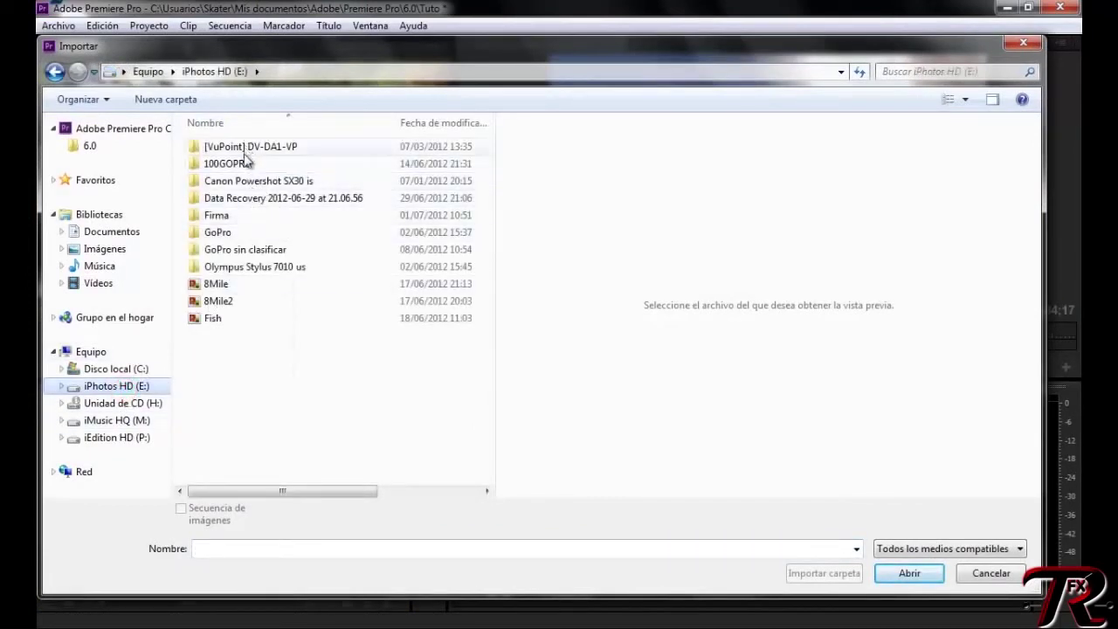
click(245, 239)
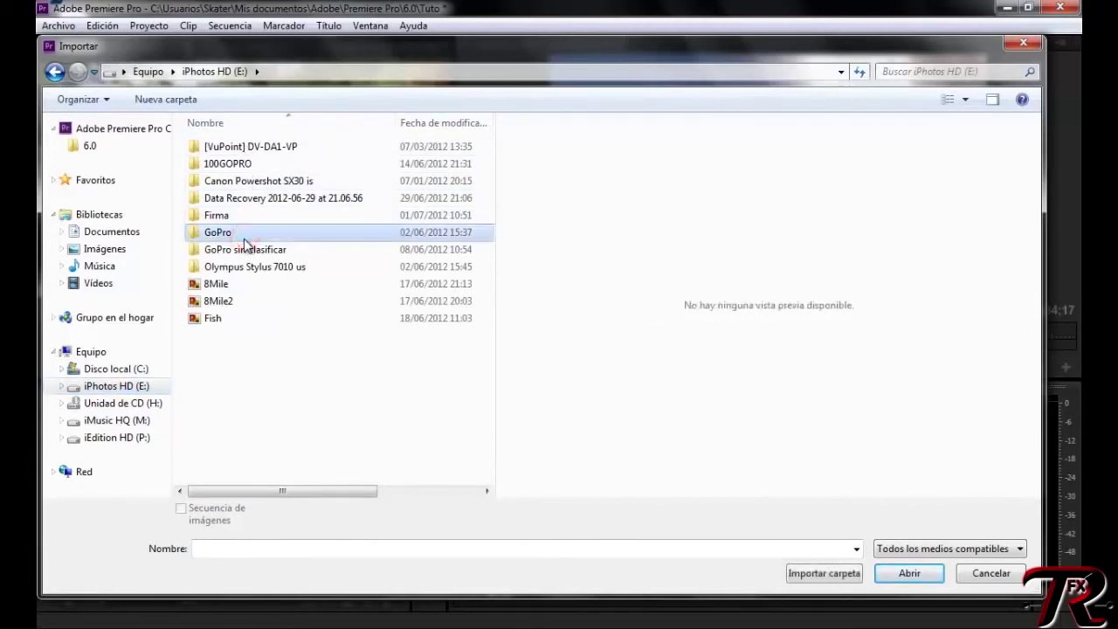
key(Down)
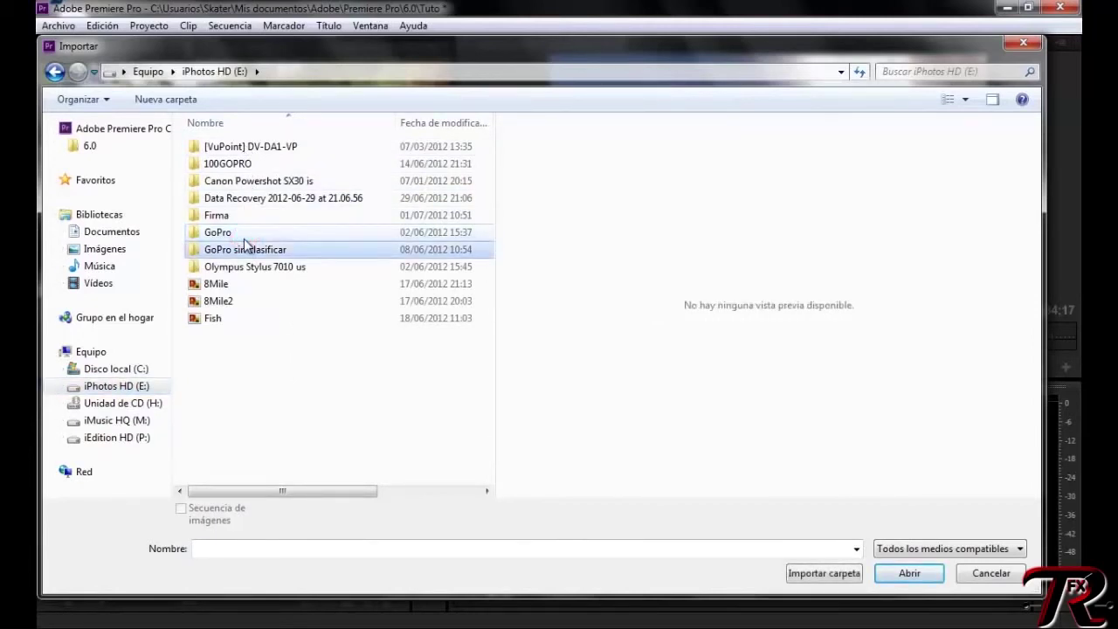
key(Up)
Open the GoPro HD2 folder and import the GOPR4731.MP4 clip.
key(Return)
key(Down)
key(Down)
key(Up)
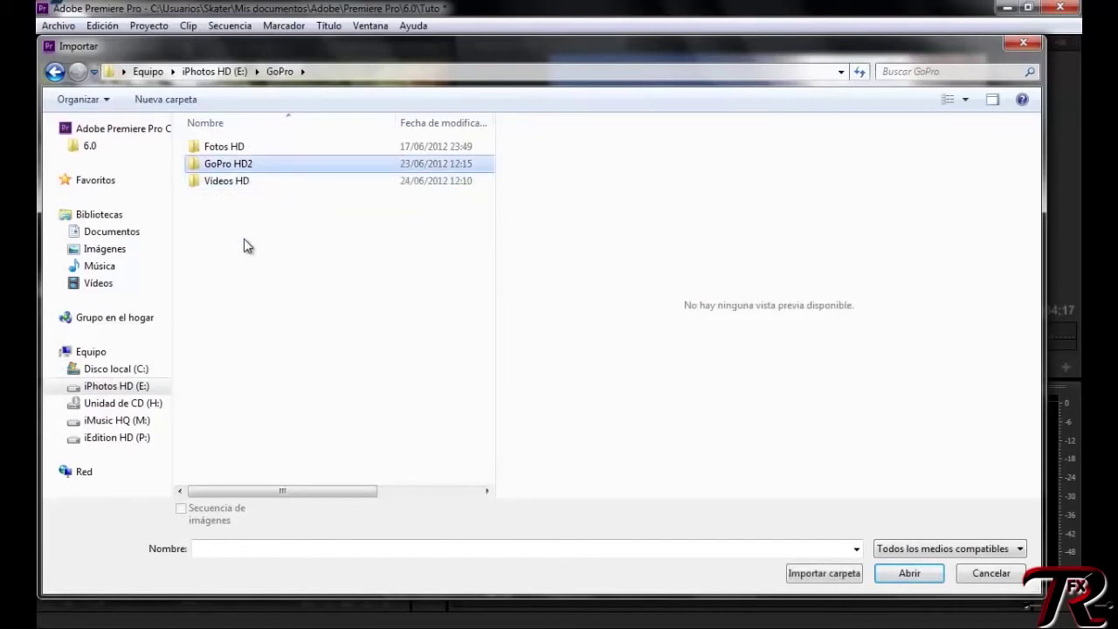
key(Return)
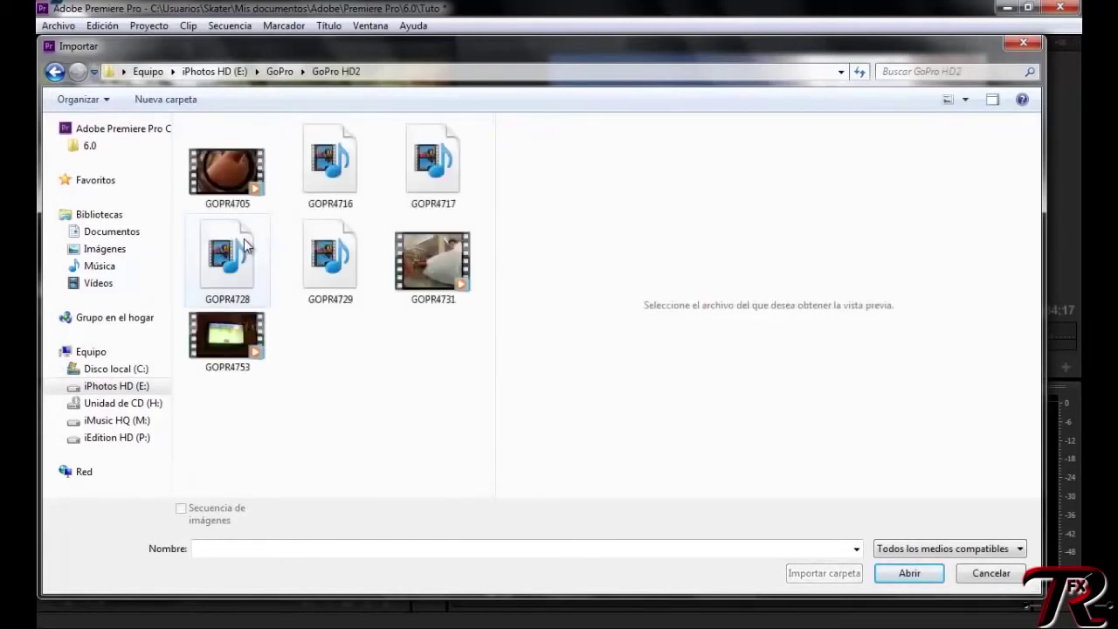
key(Left)
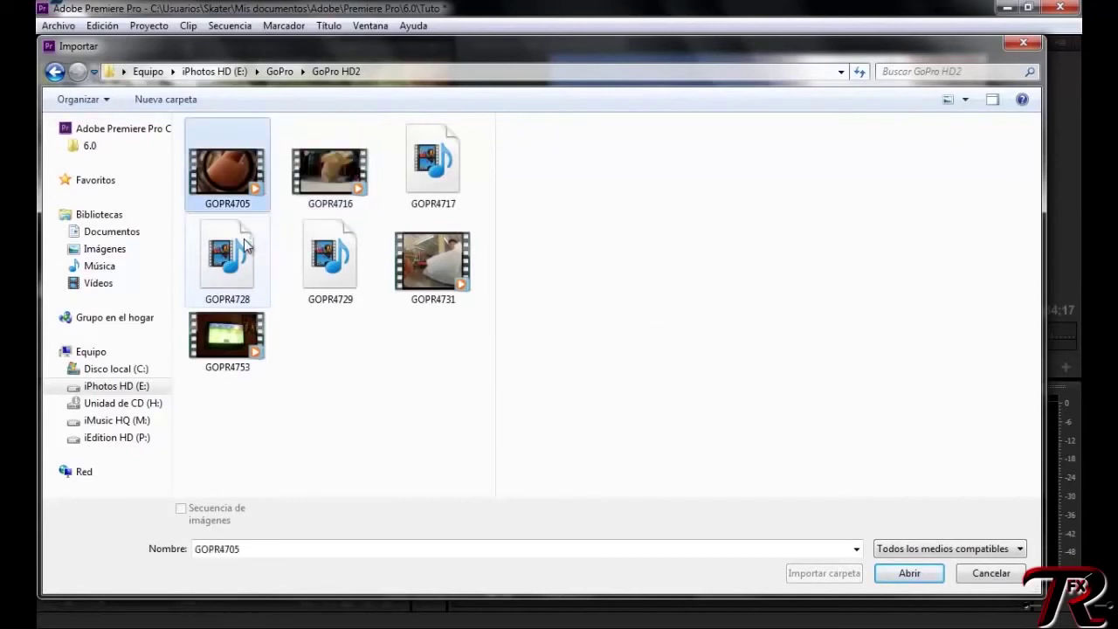
key(Right)
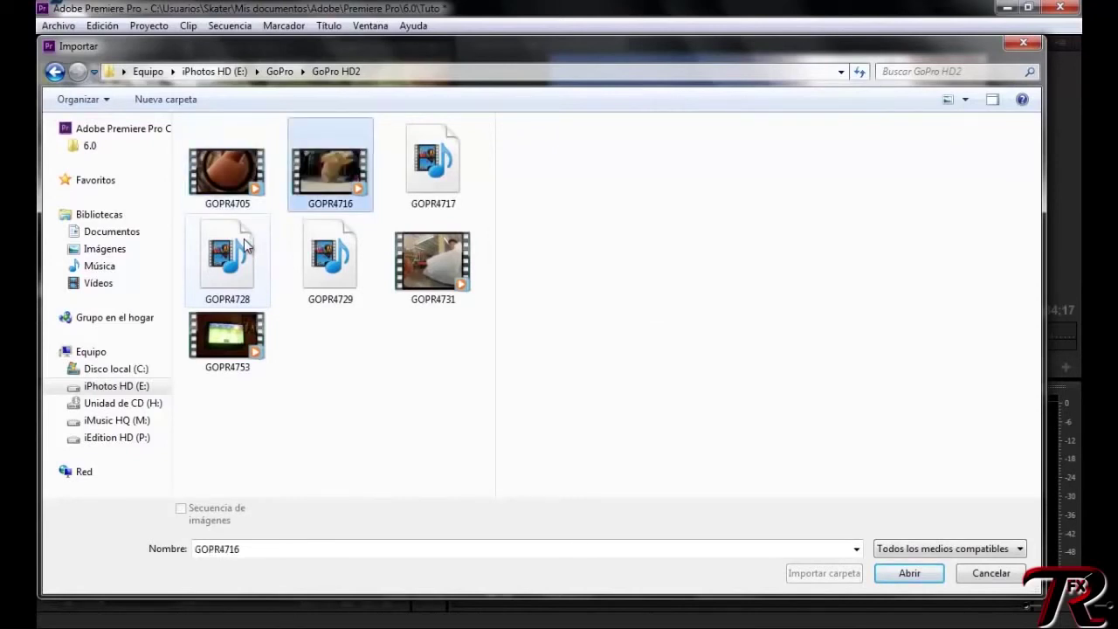
key(Down)
key(Down)
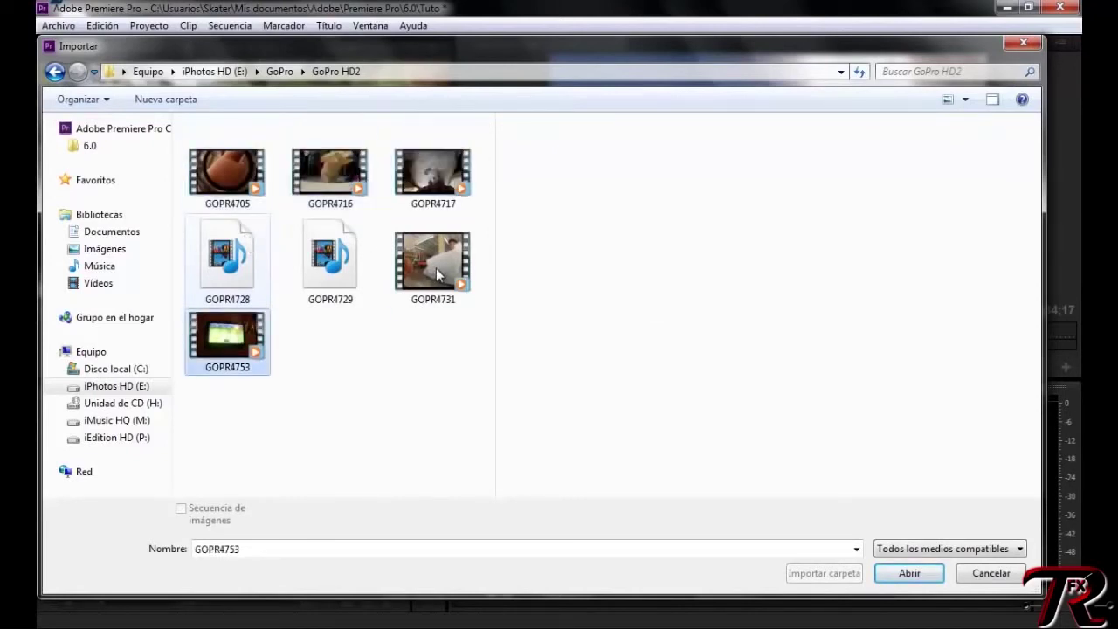
key(Return)
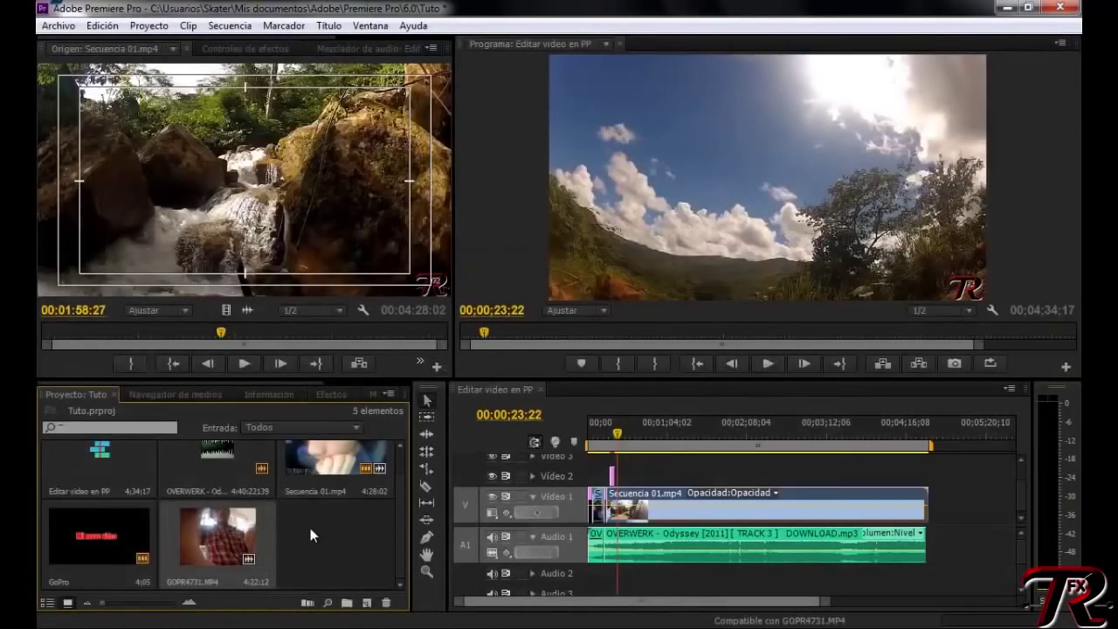
Place GOPR4731.MP4 on Video 2 and Audio 2 from 00;00;36;04, then select Secuencia 01.mp4 on Video 1.
drag(203, 559, 648, 476)
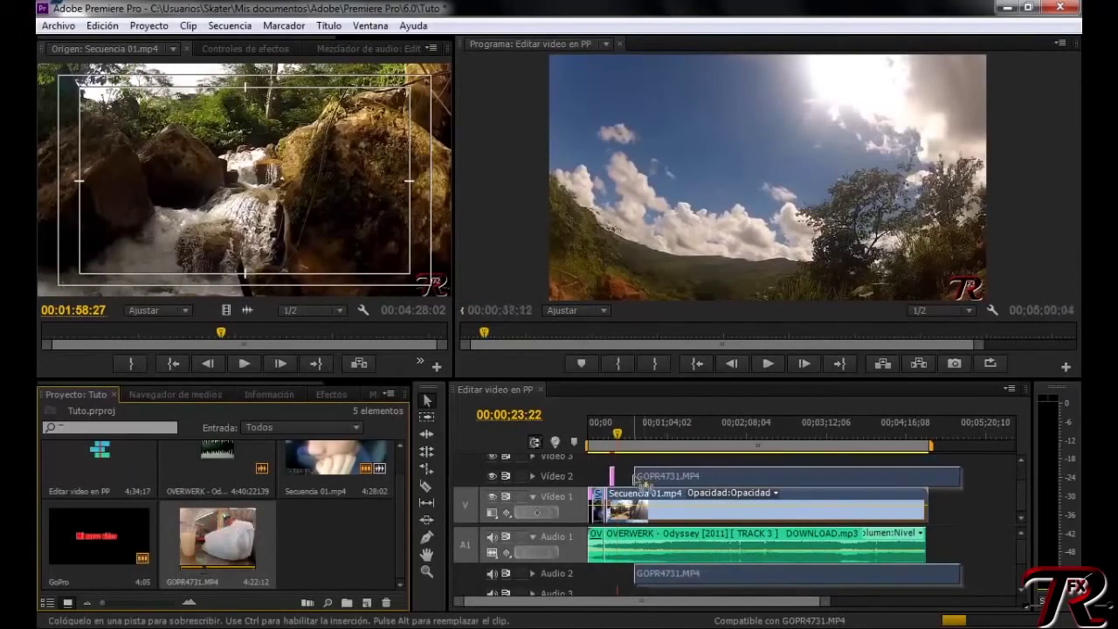
drag(648, 476, 632, 476)
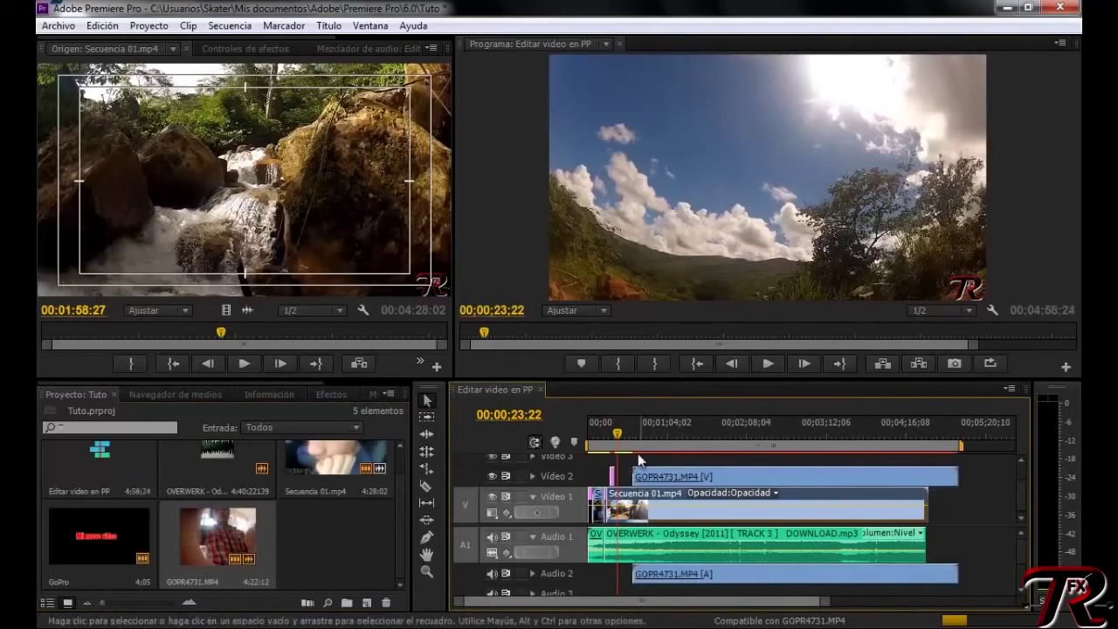
click(646, 430)
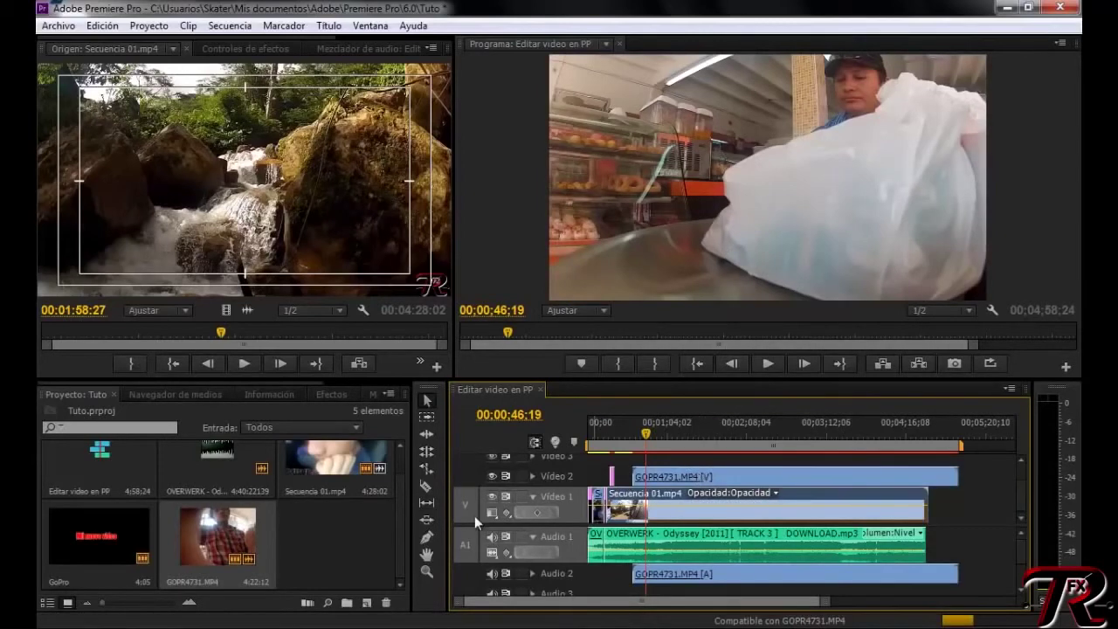
click(718, 485)
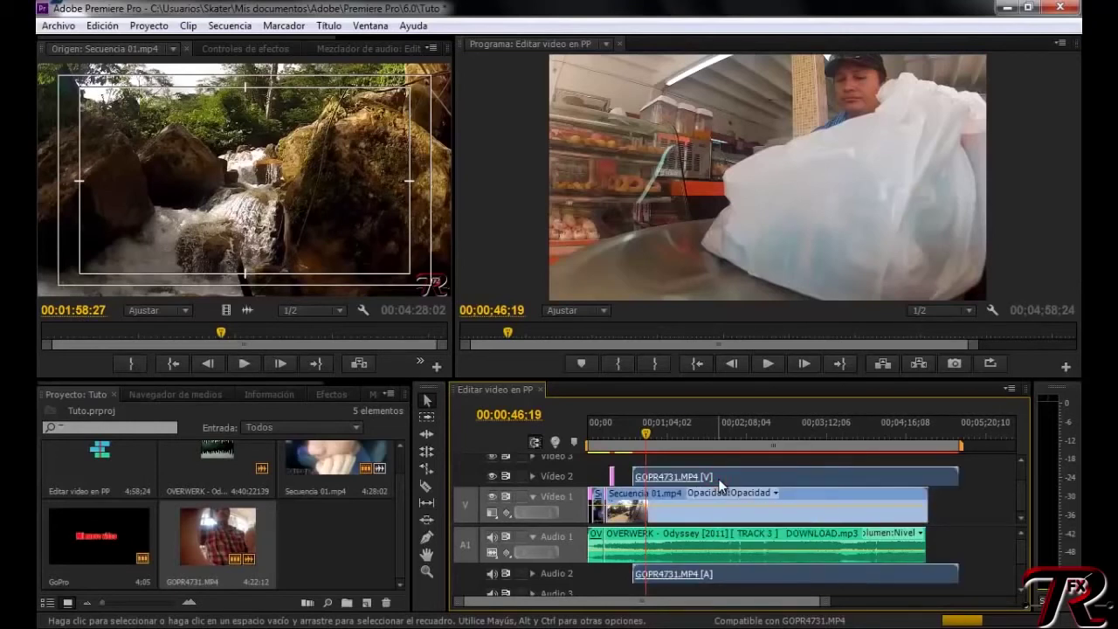
Scale Secuencia 01 with Escalar a tamaño de fotograma and delete GOPR4731.MP4 from the timeline.
right_click(720, 486)
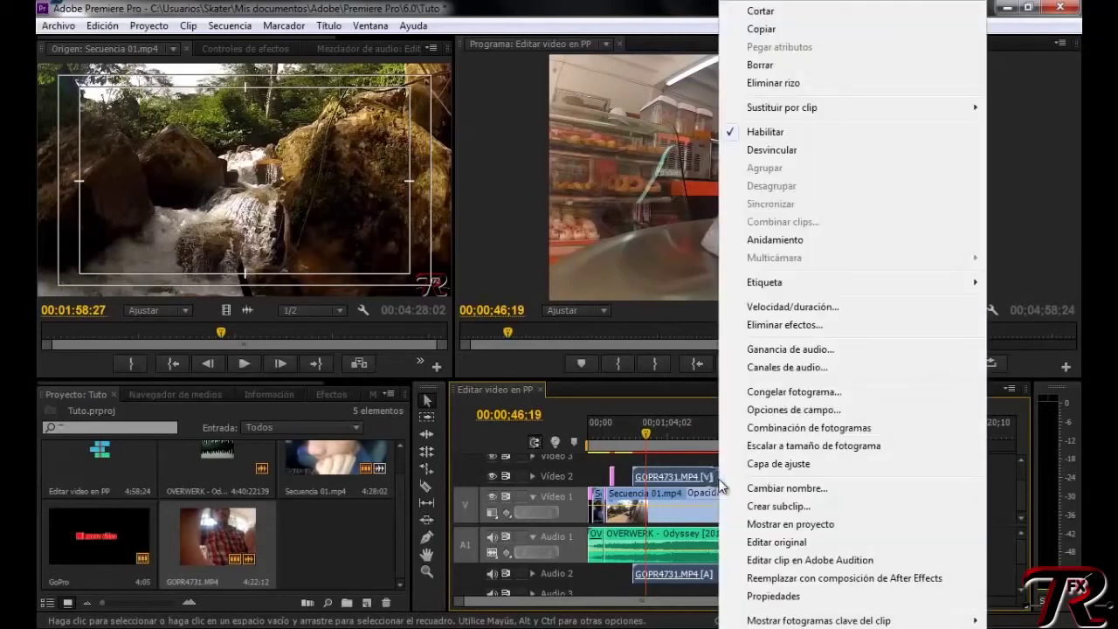
click(783, 447)
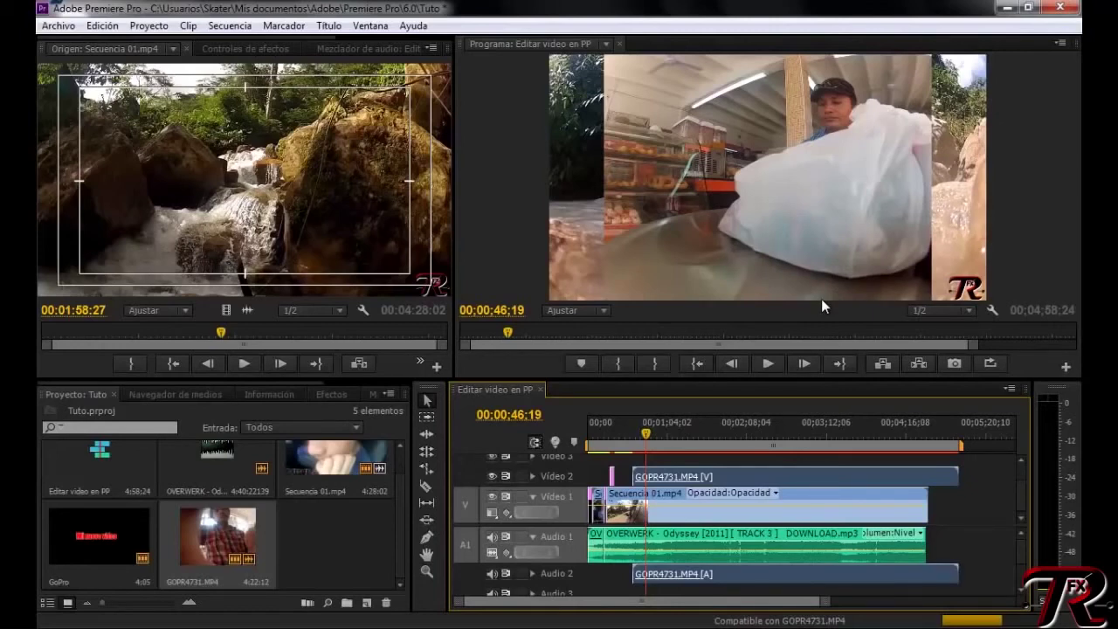
click(834, 481)
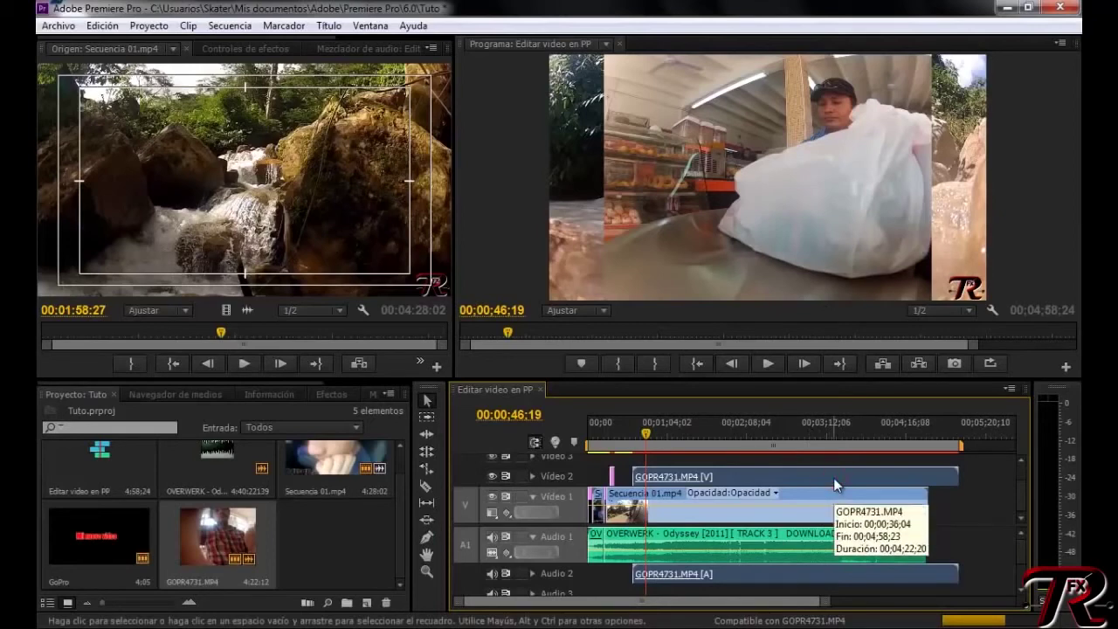
key(Delete)
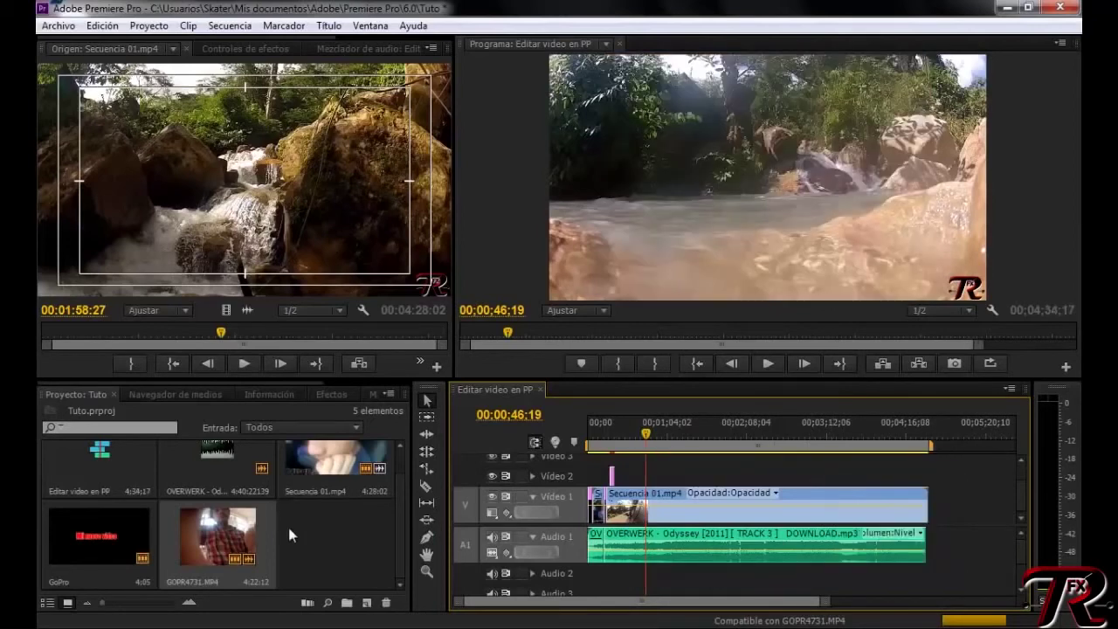
double_click(327, 554)
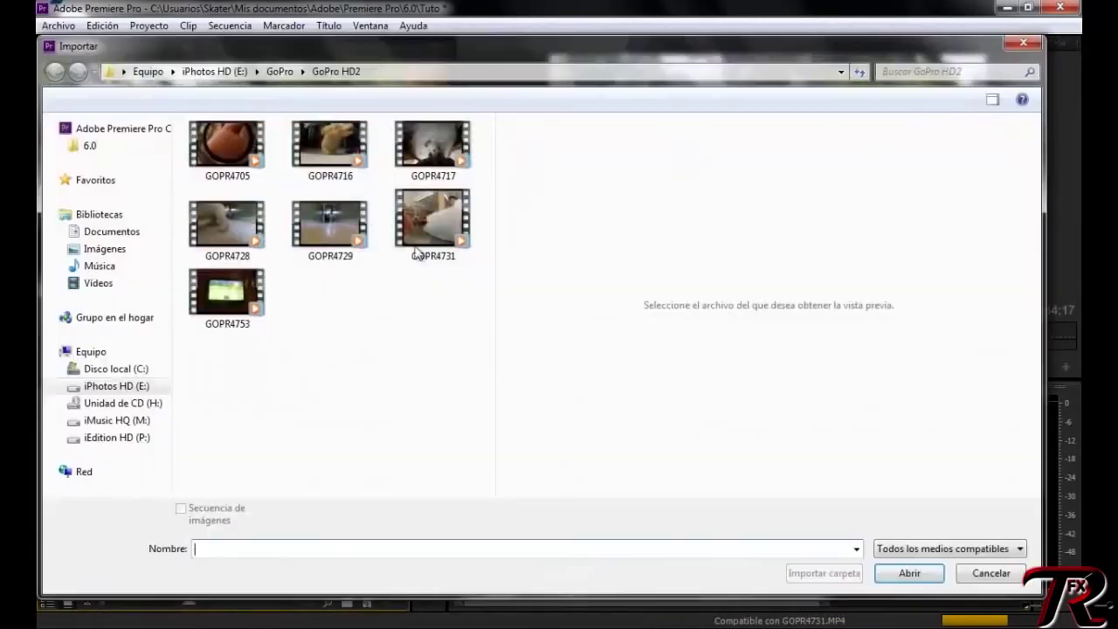
Go up to GoPro, open Fotos HD and import the GOPR1147 photo.
click(280, 71)
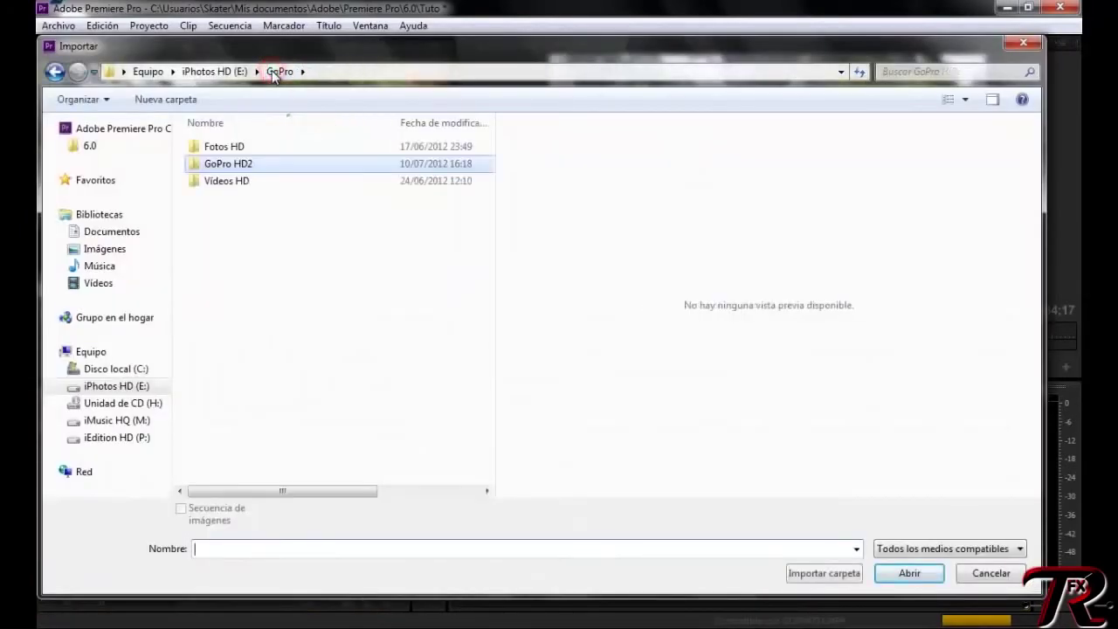
double_click(209, 147)
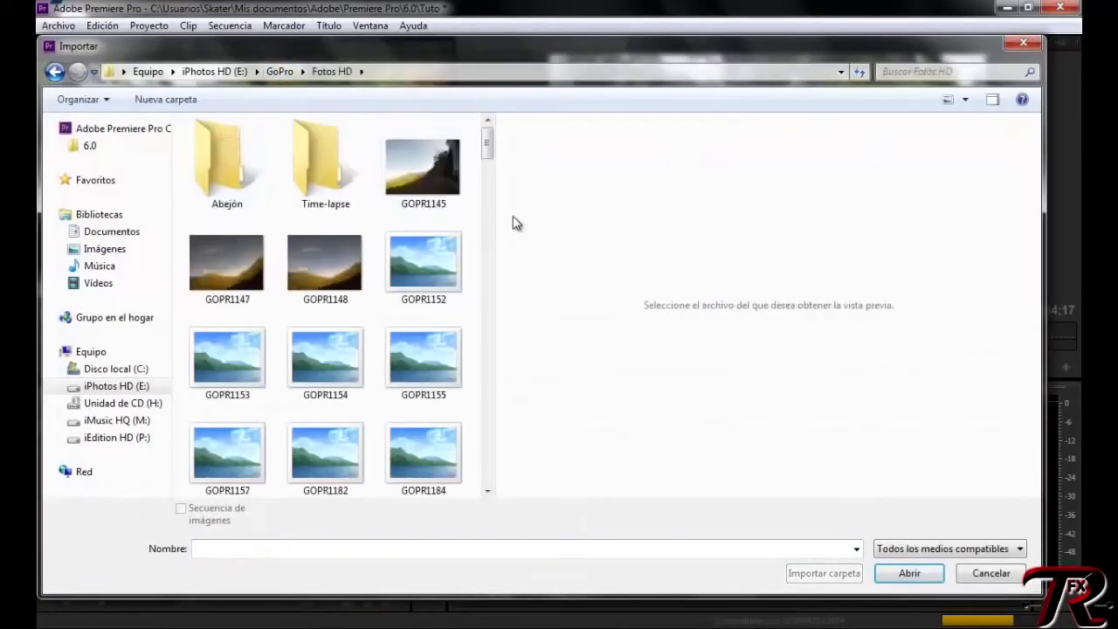
double_click(267, 261)
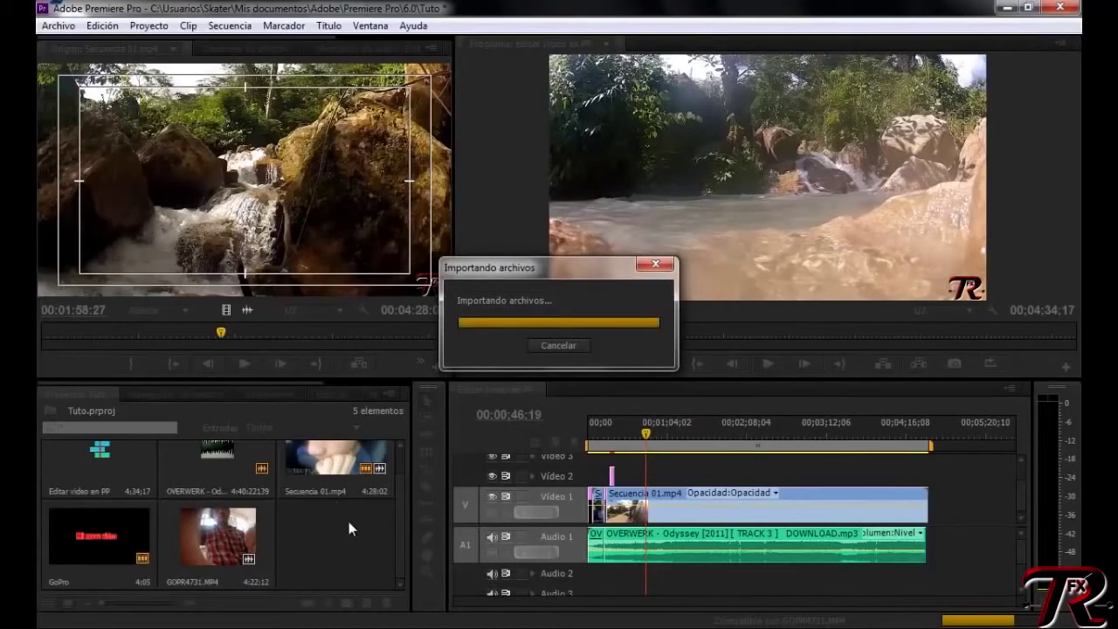
Place GOPR1147.JPG on Video 2 near 00;00;48 and scale it to frame size.
drag(347, 543, 644, 472)
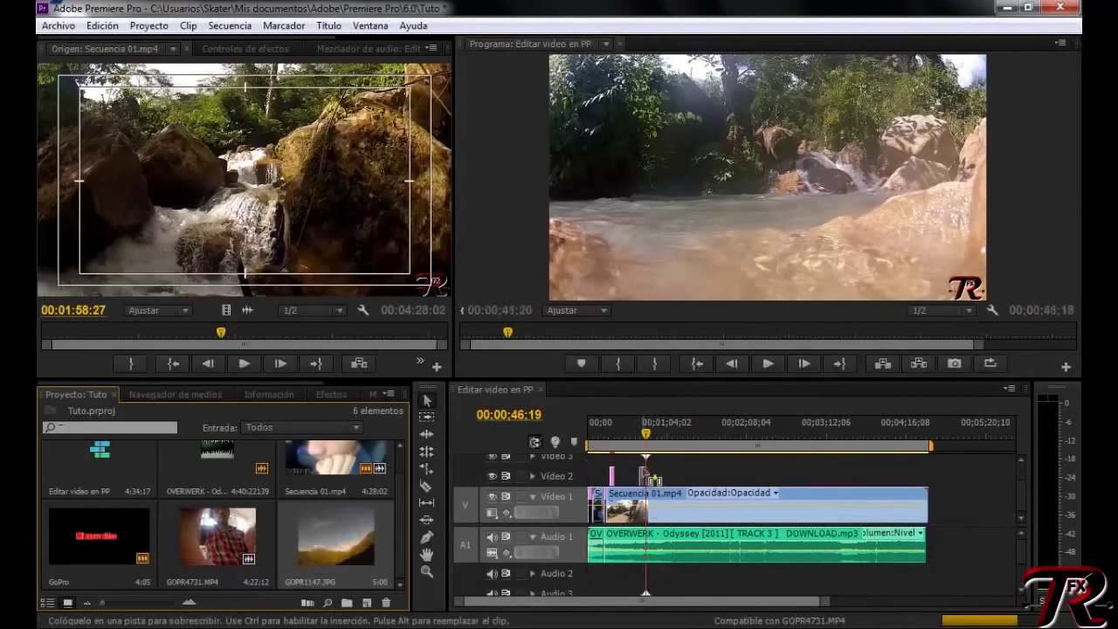
drag(643, 471, 648, 476)
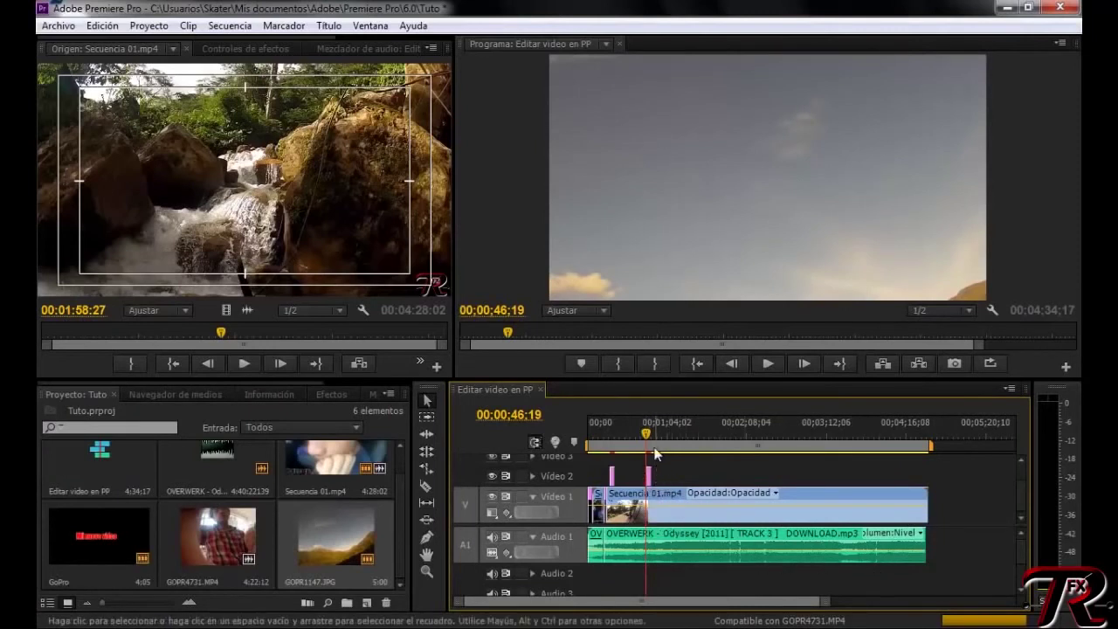
drag(647, 429, 650, 434)
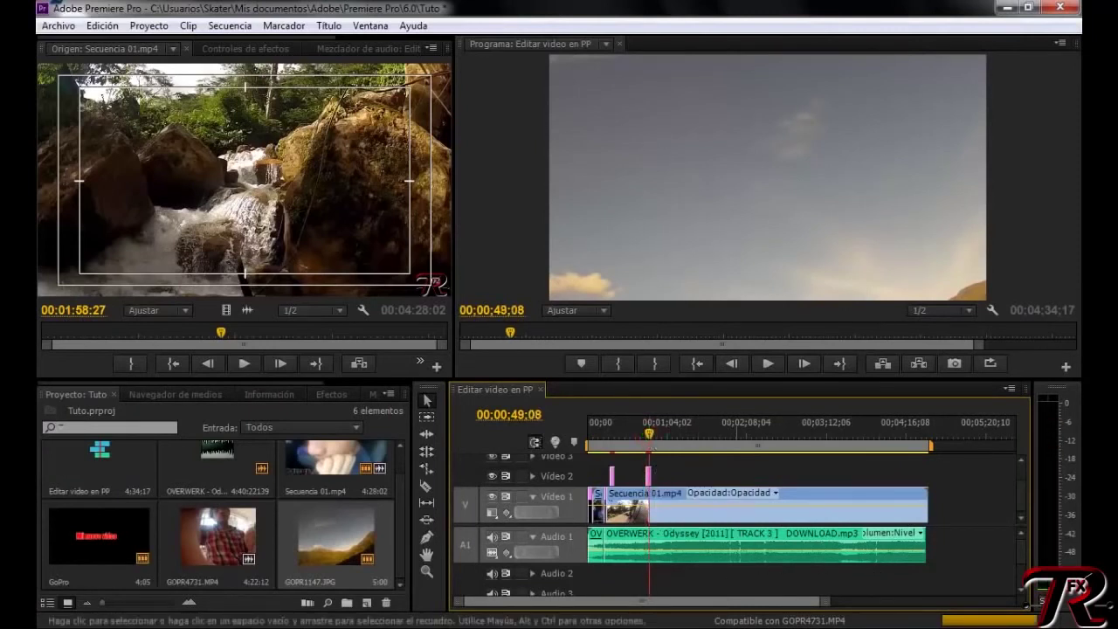
drag(824, 600, 664, 607)
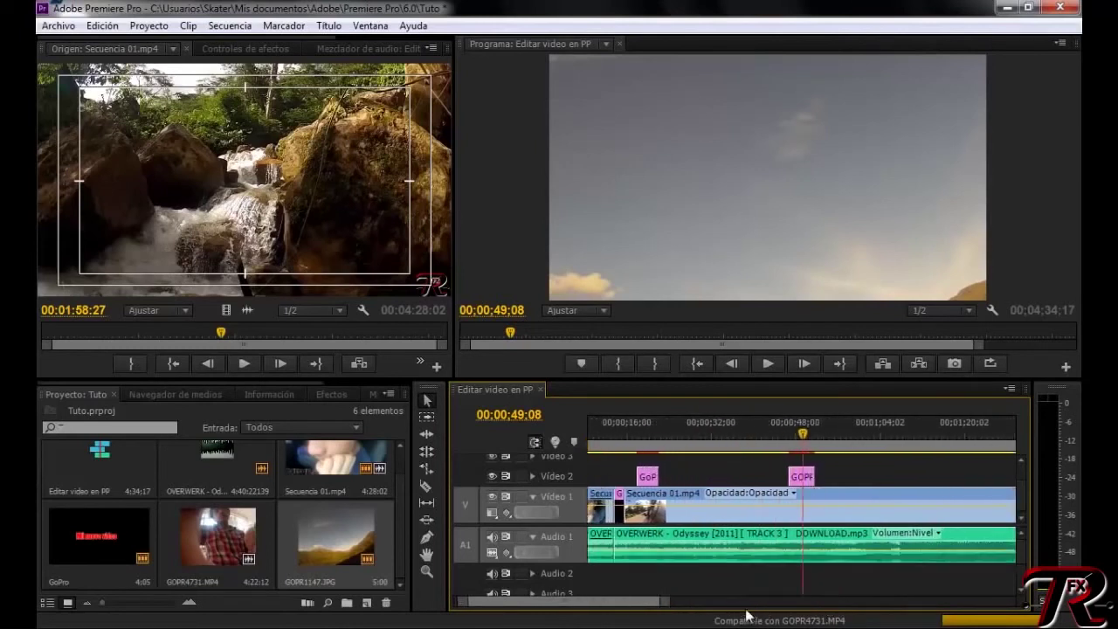
right_click(799, 477)
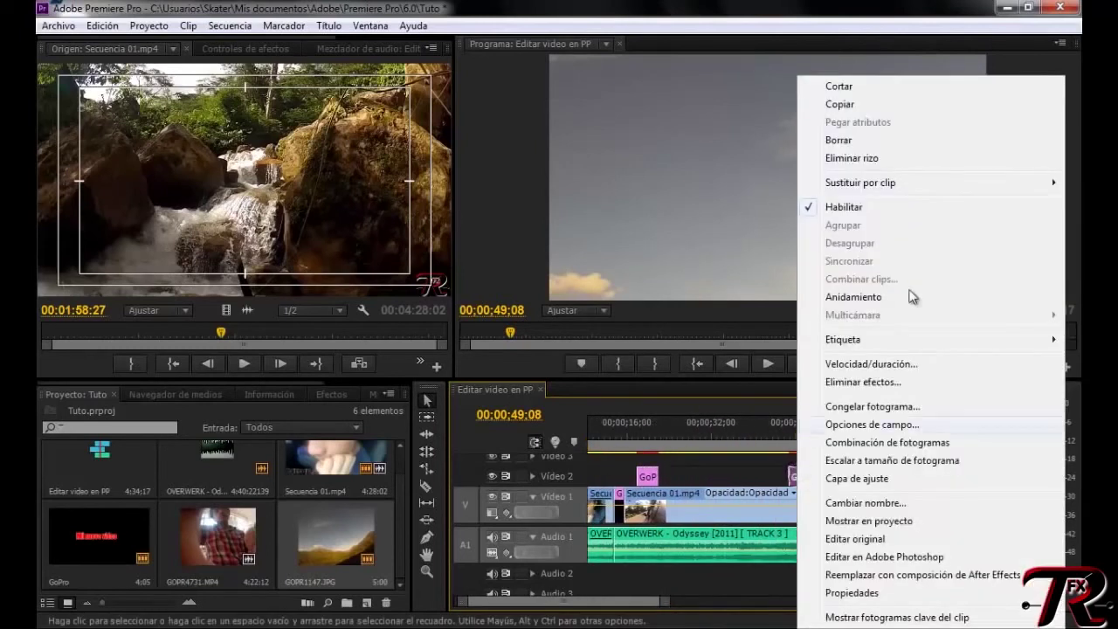
click(874, 463)
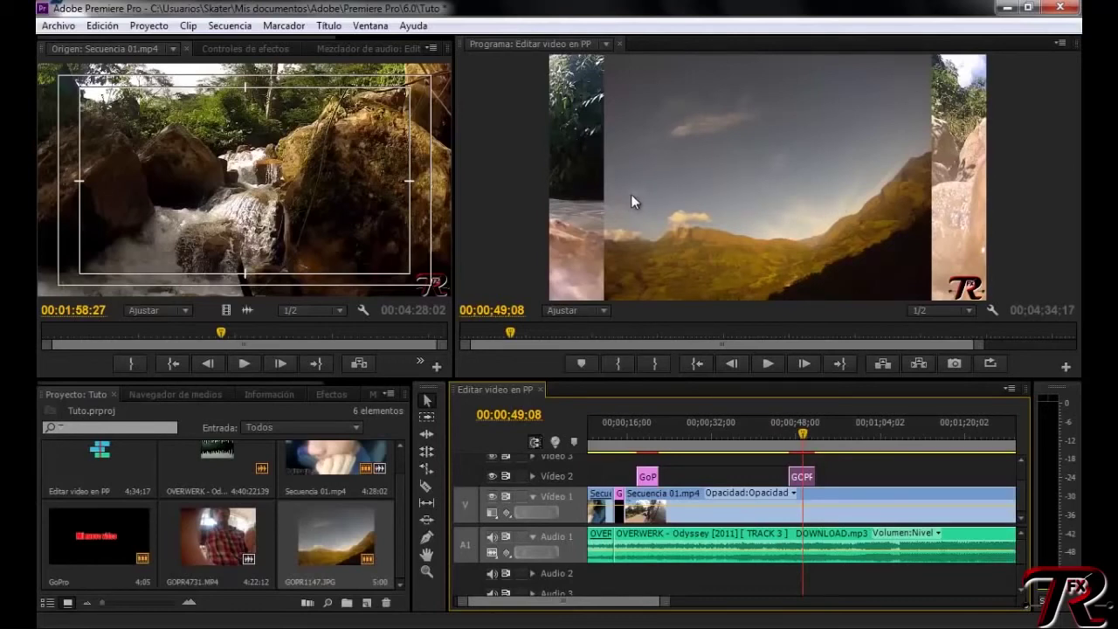
Enlarge the photo to scale 133,9 and raise it to position 642,4, 240,4.
click(801, 478)
click(236, 50)
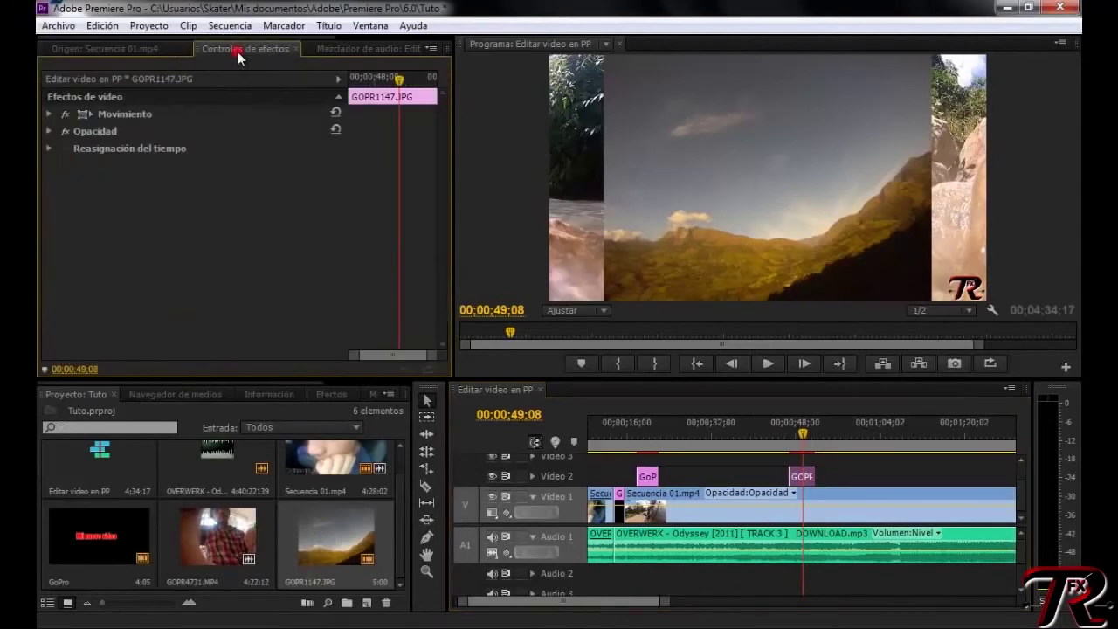
click(83, 113)
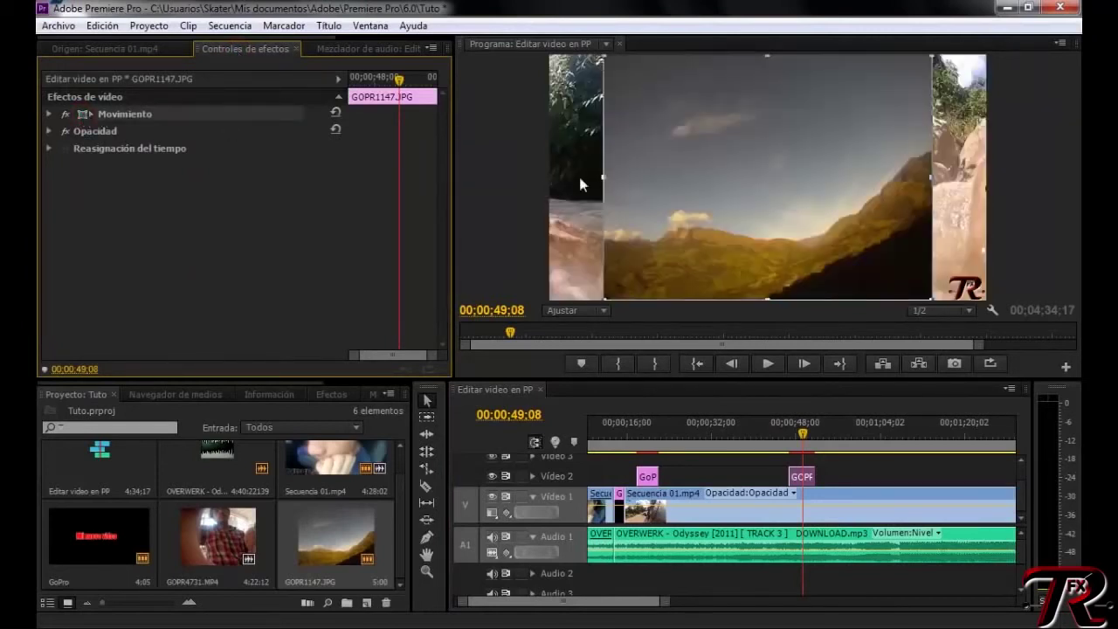
drag(604, 178, 548, 185)
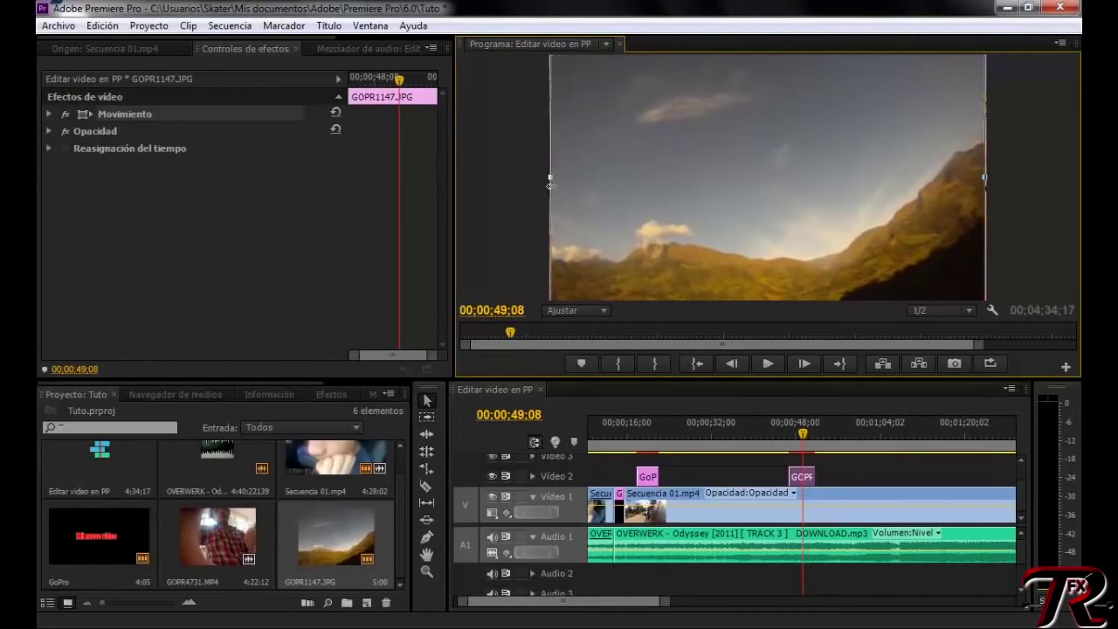
drag(548, 185, 547, 185)
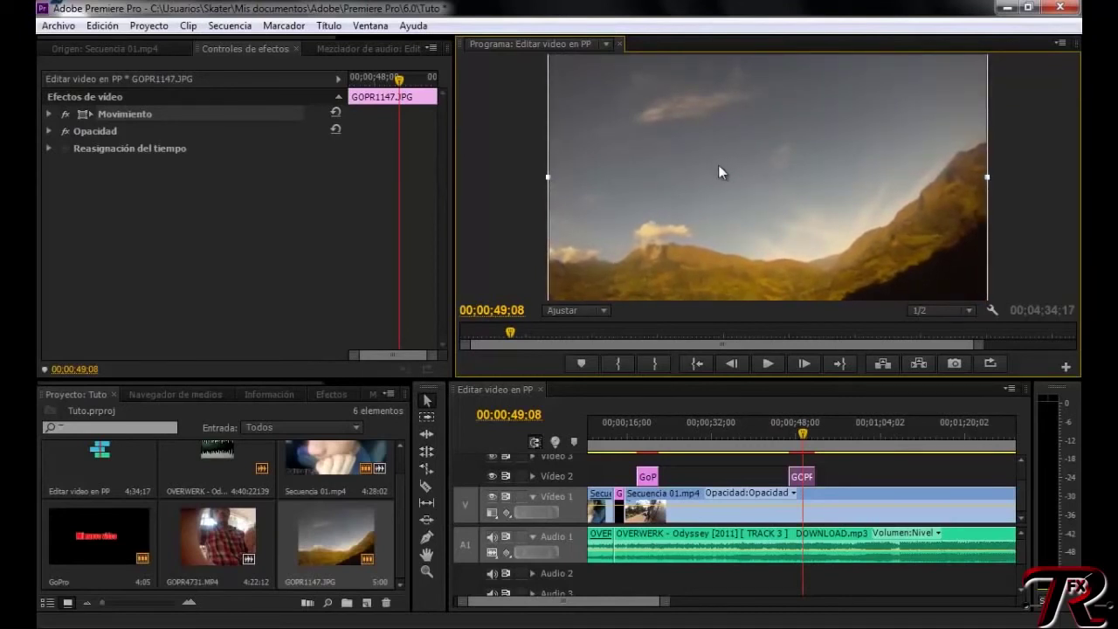
click(49, 113)
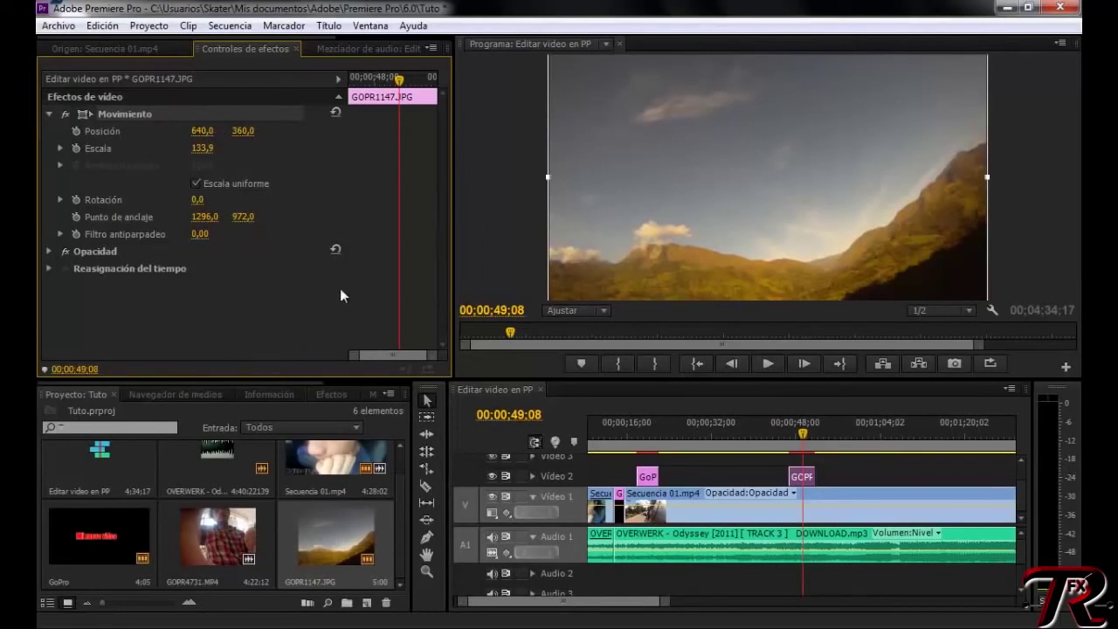
drag(789, 214, 790, 174)
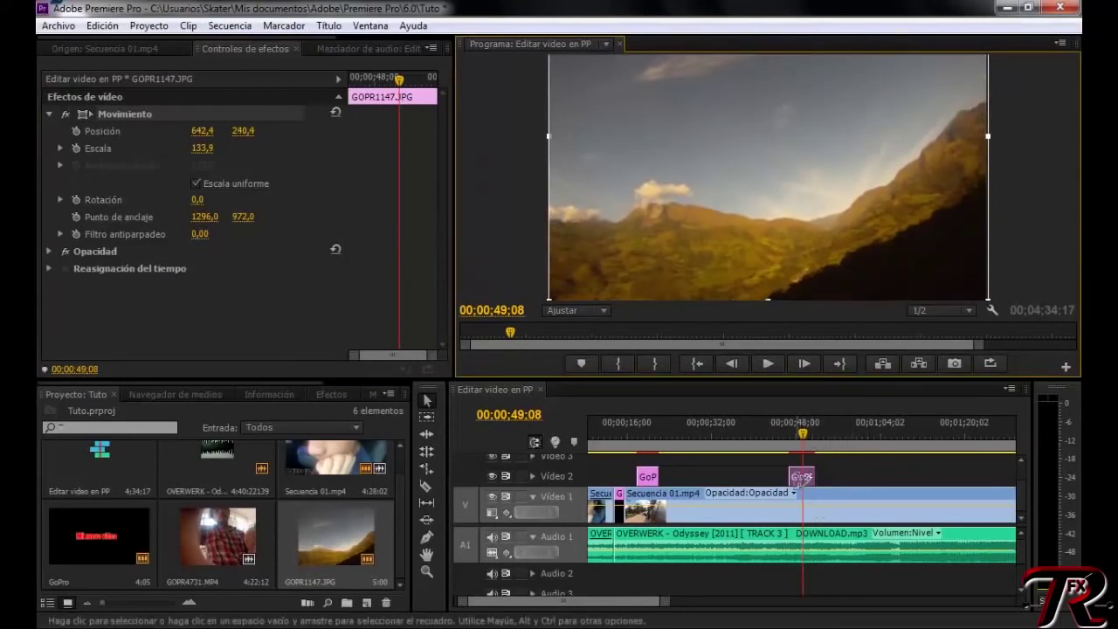
click(797, 466)
click(856, 441)
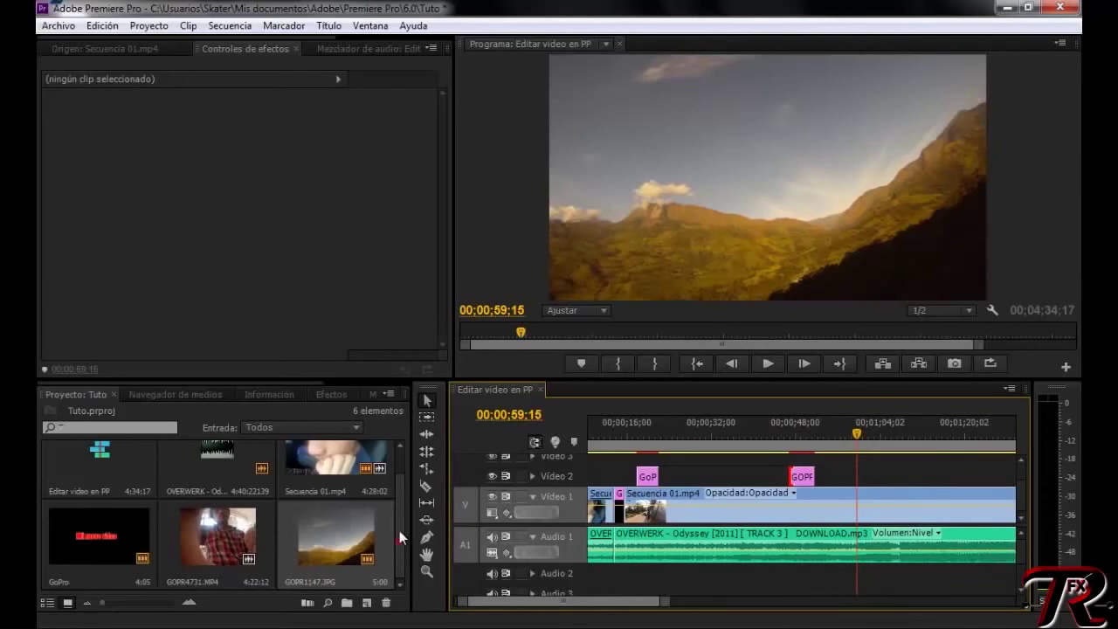
Cut the music and video clips at 00;01;04;25.
drag(399, 539, 401, 496)
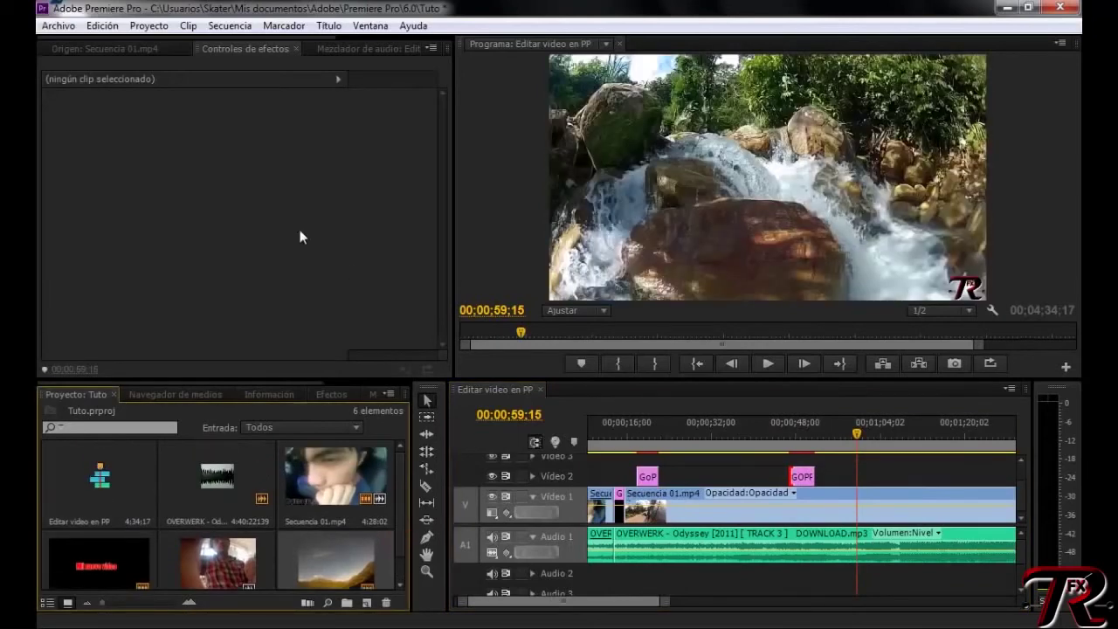
click(130, 50)
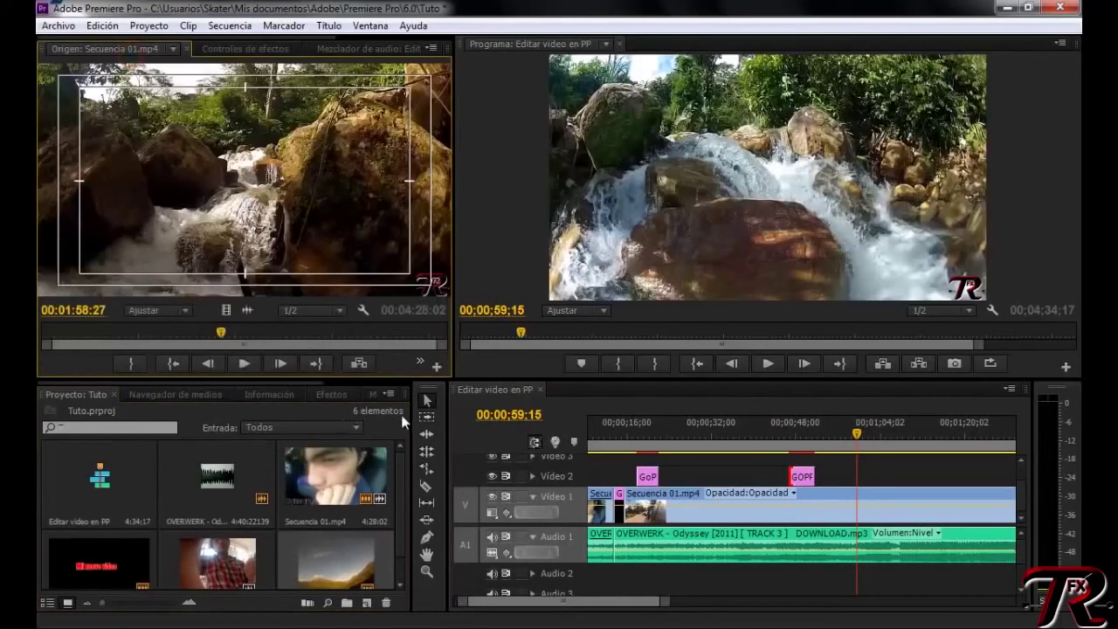
drag(403, 497, 403, 539)
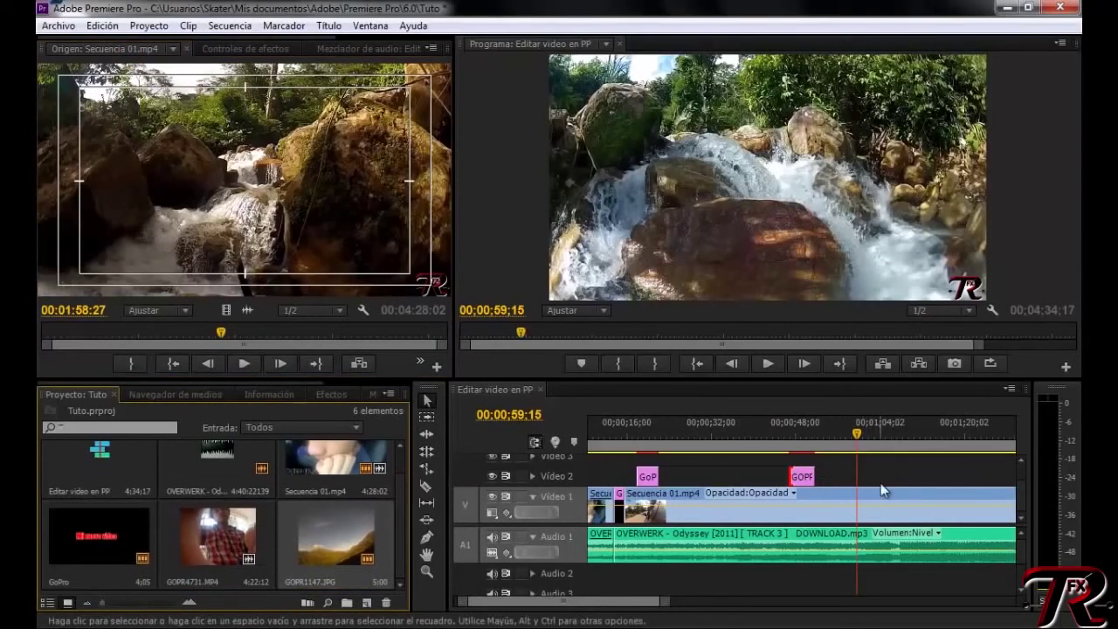
click(885, 426)
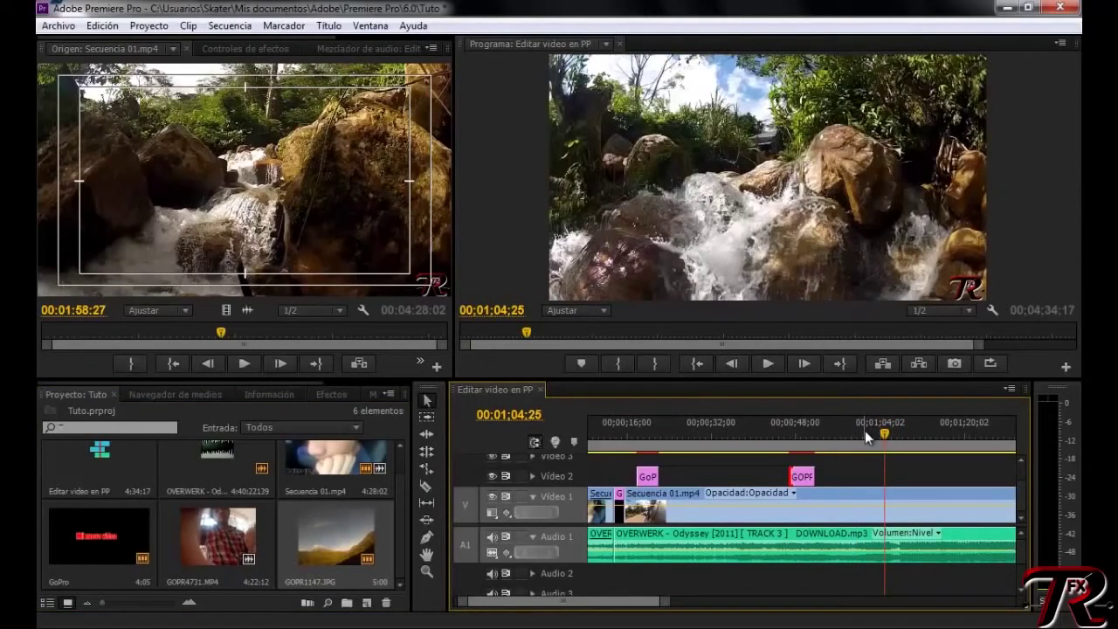
key(c)
click(666, 548)
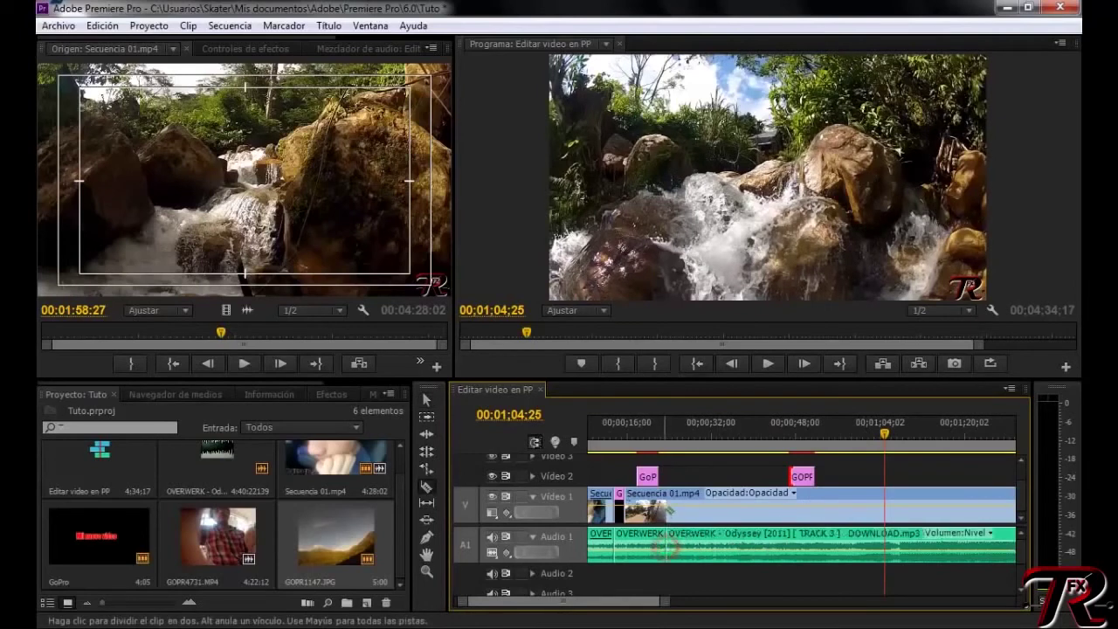
click(666, 499)
Delete the music, video and photo clips lying after the cut.
key(v)
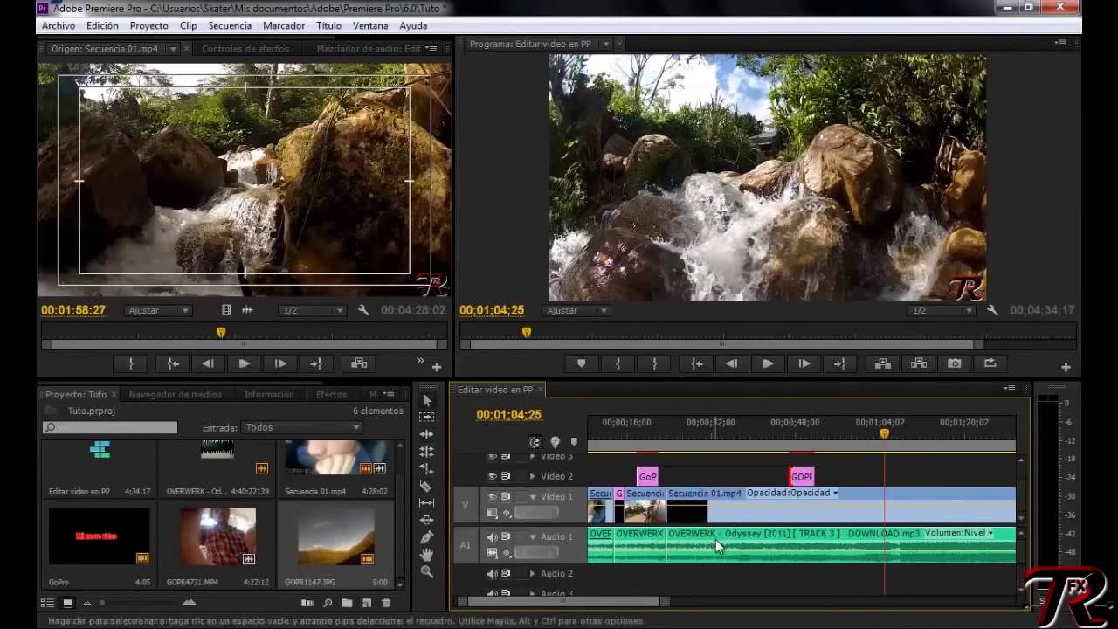
click(715, 539)
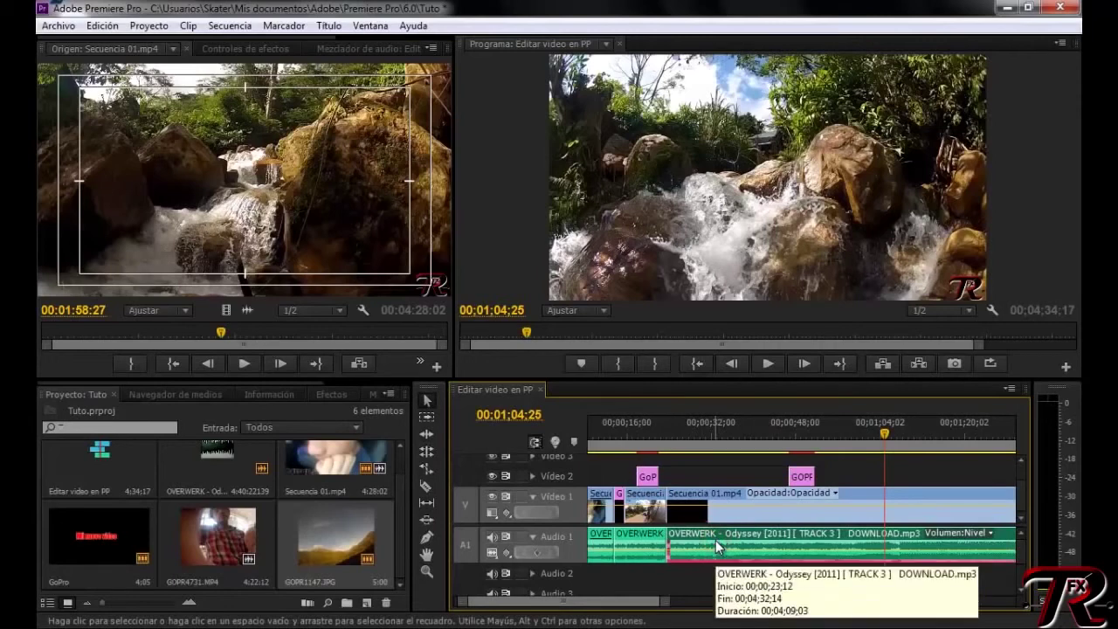
key(Delete)
click(716, 515)
key(Delete)
click(801, 476)
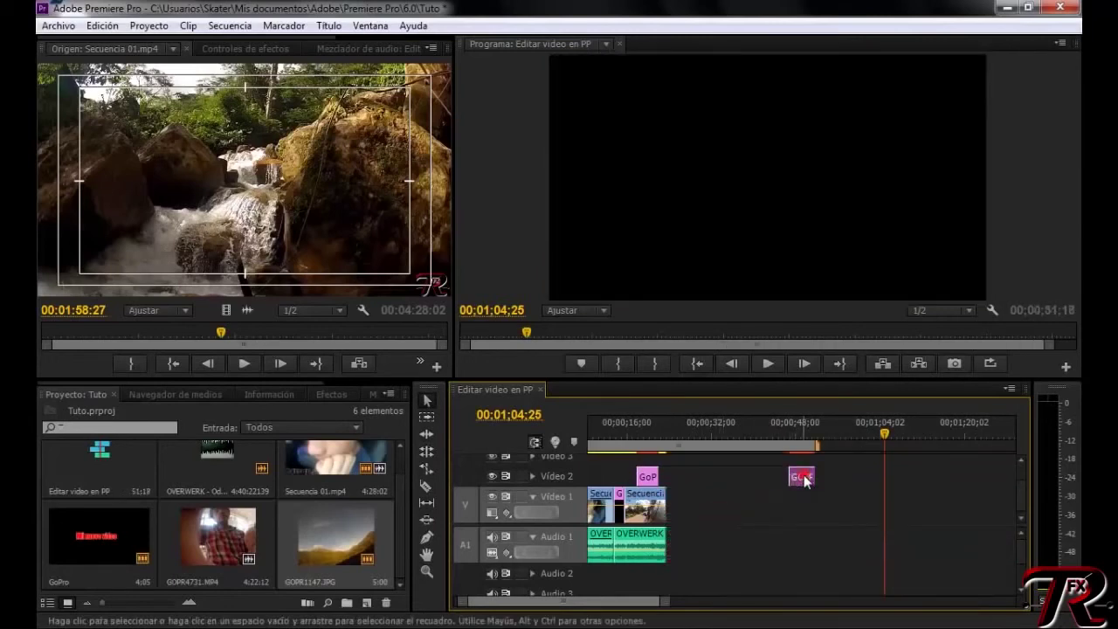
key(Delete)
Move the playhead to 00;00;20;00 and zoom the timeline in on the clips.
click(649, 430)
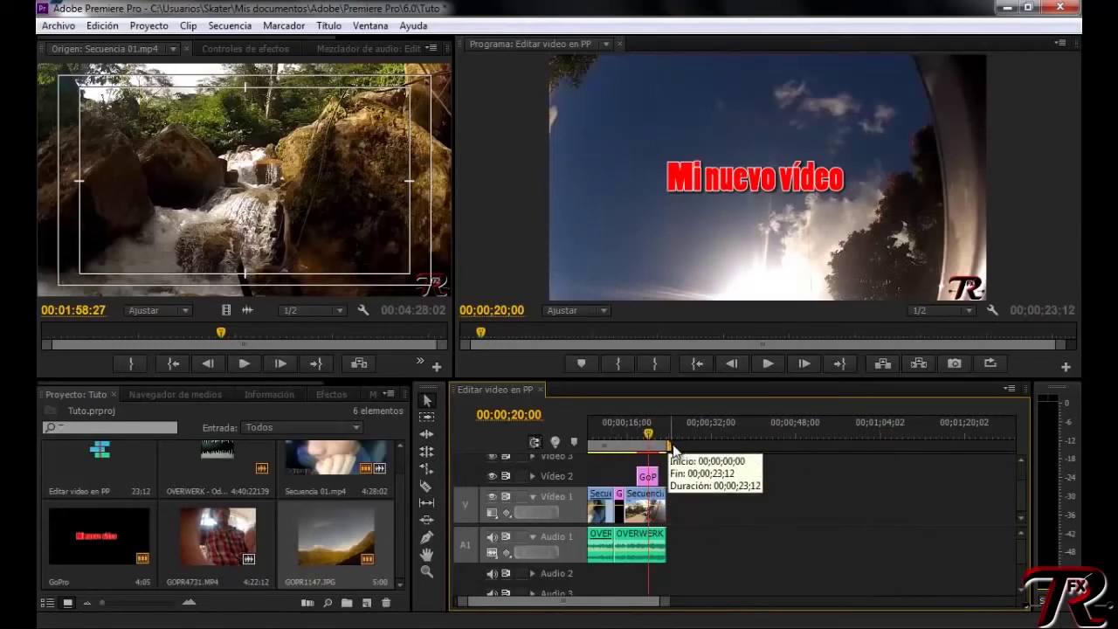
click(631, 601)
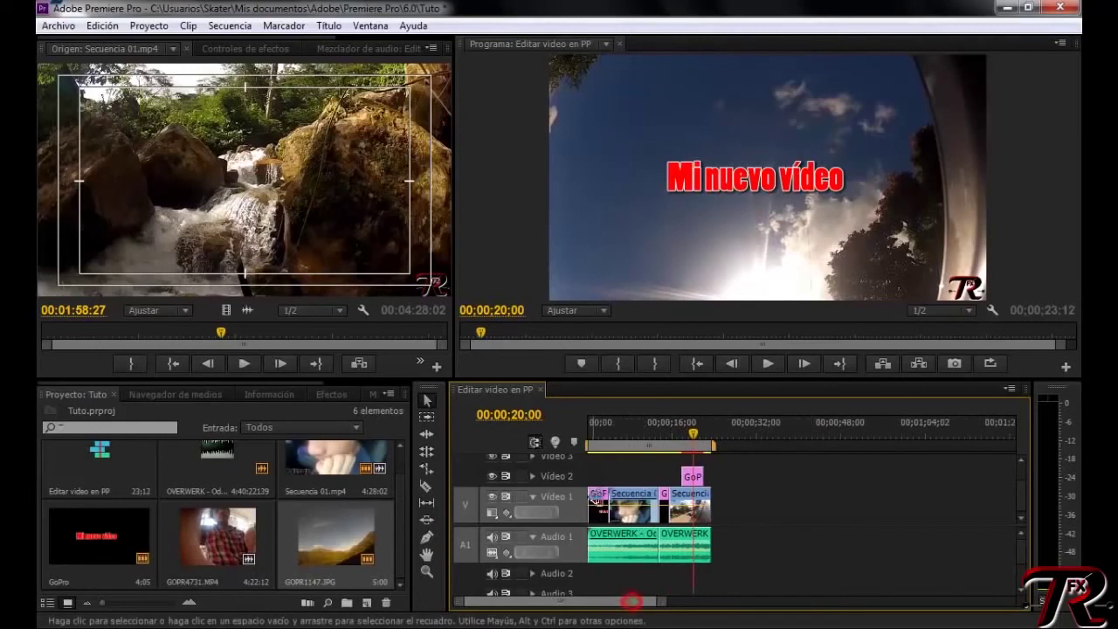
click(563, 600)
Open Archivo > Exportar > Medios to bring up Ajustes de exportación.
click(58, 26)
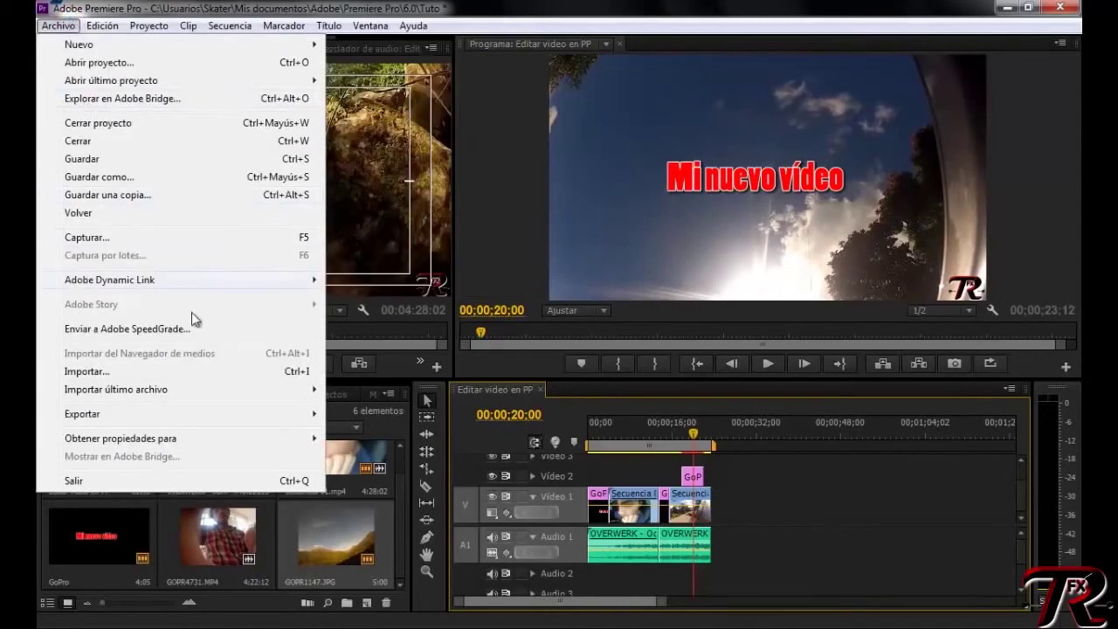
mouse_move(265, 418)
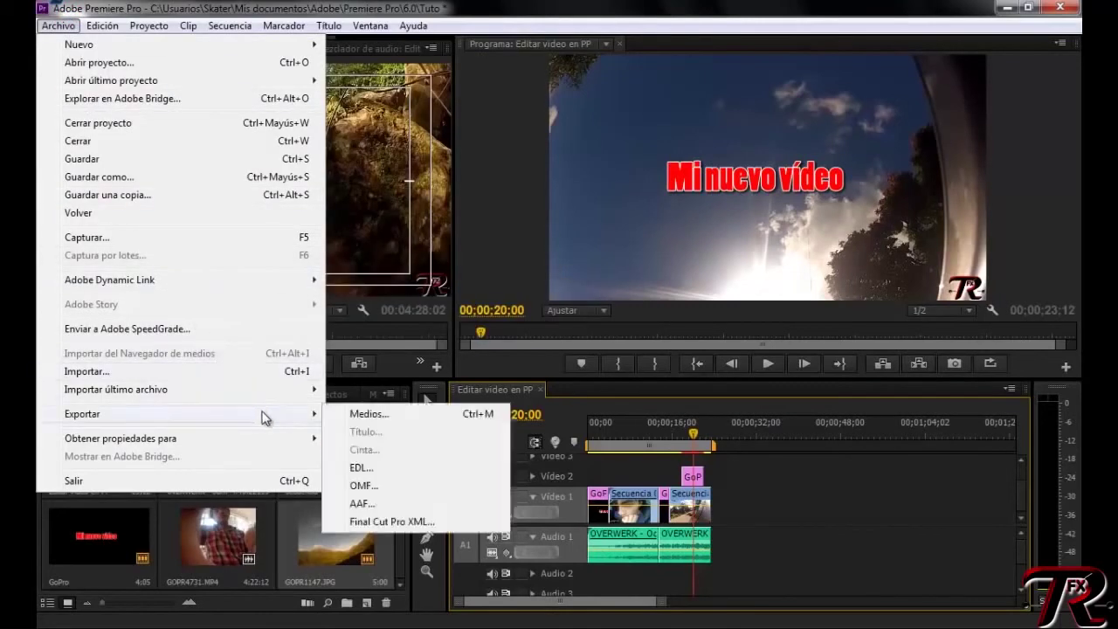
click(373, 417)
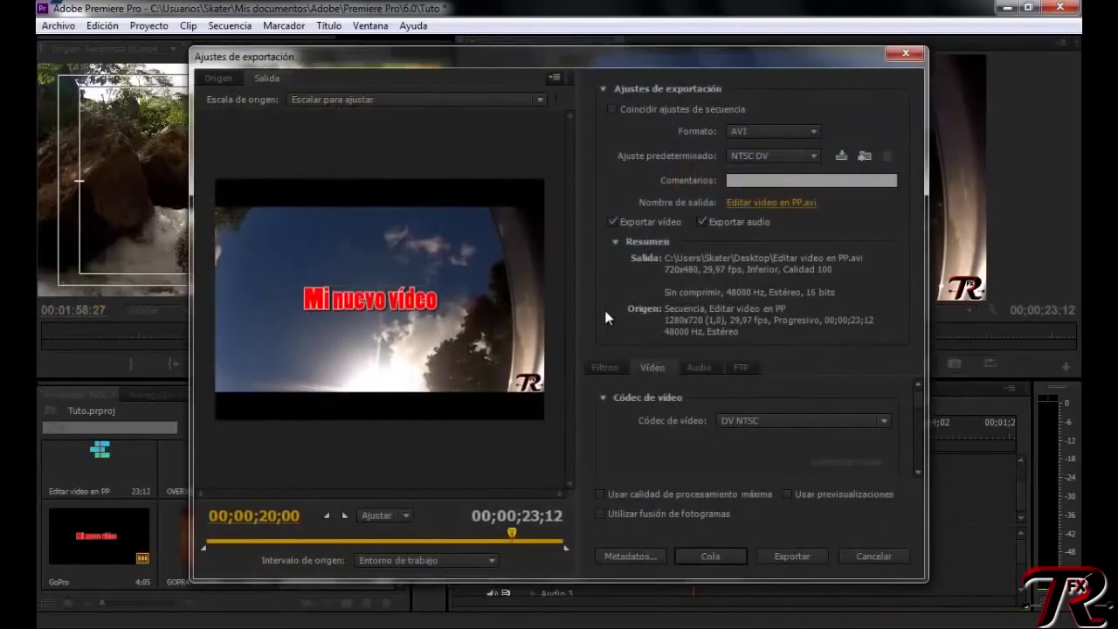
Set Formato to H.264 and apply the custom saved 1280x720 preset.
click(767, 133)
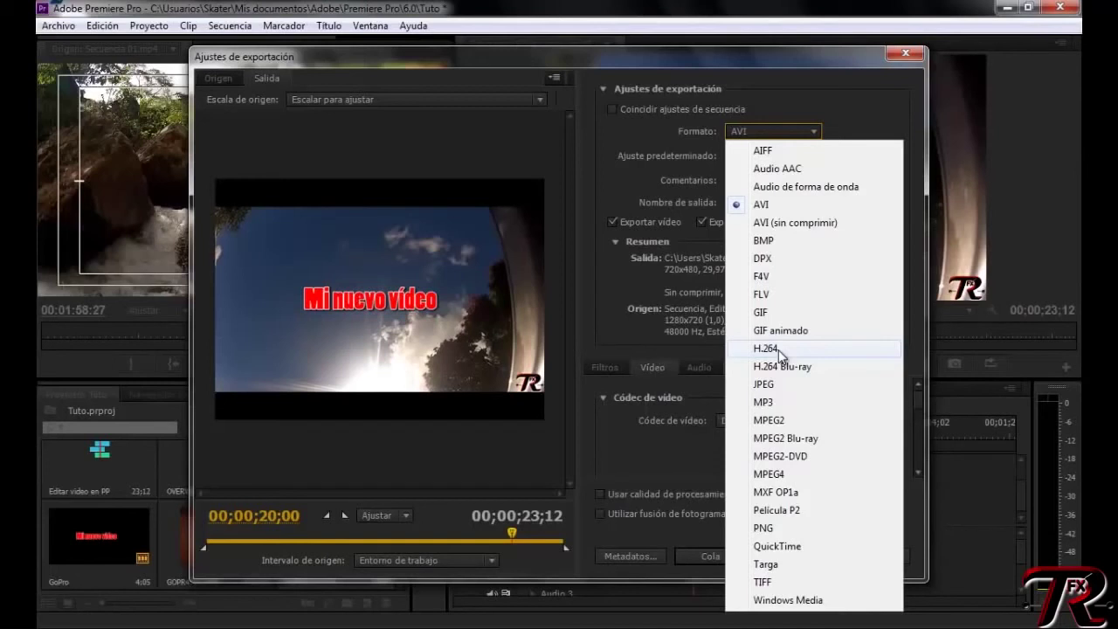
click(779, 352)
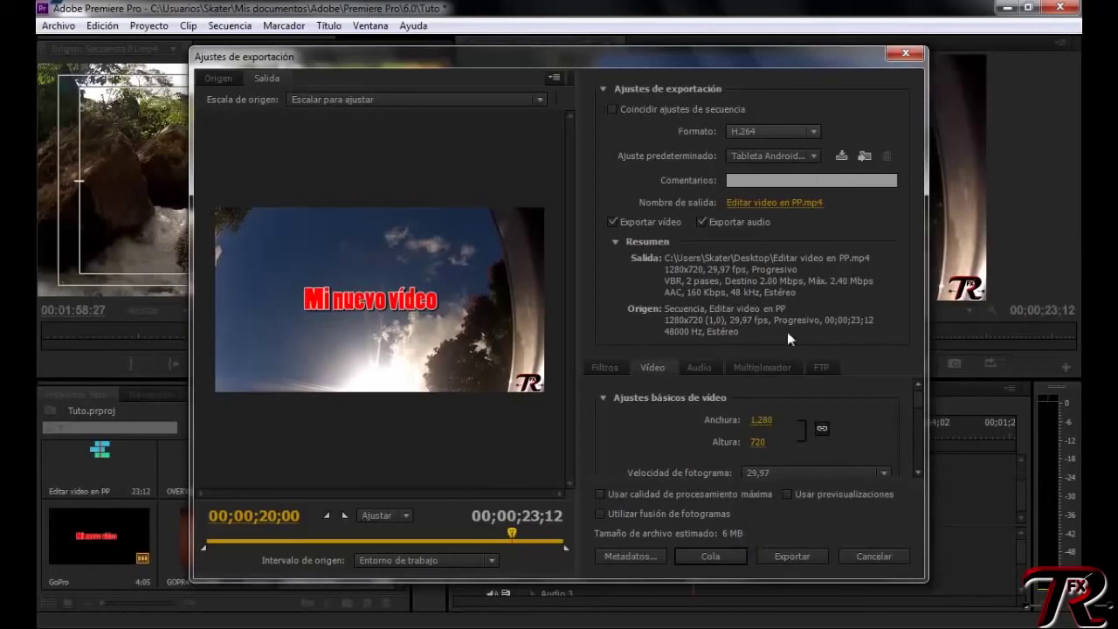
click(799, 155)
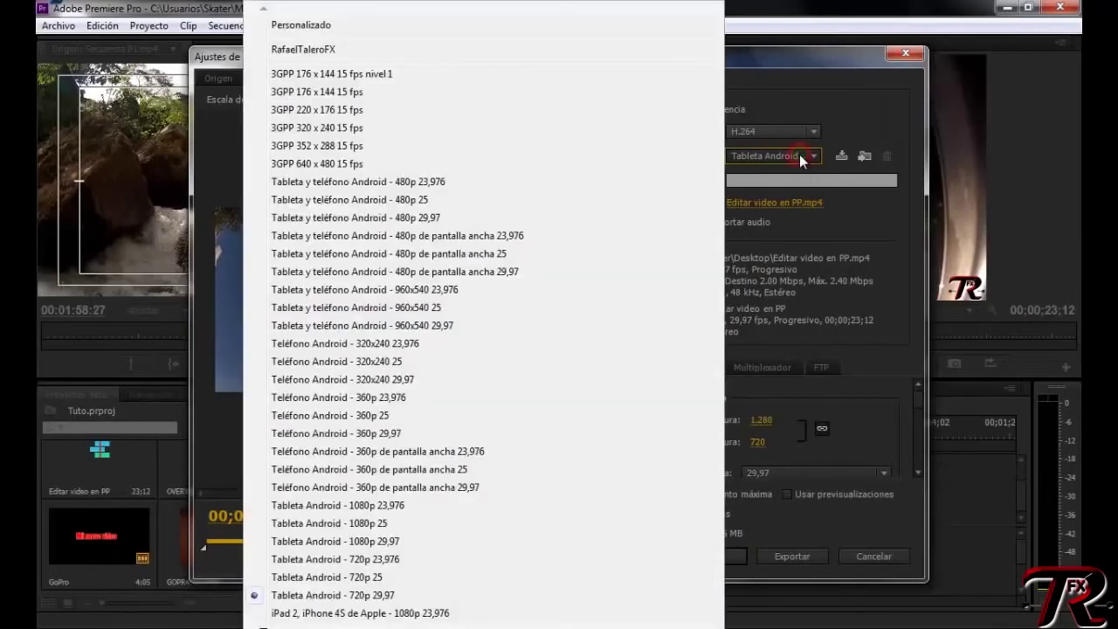
click(545, 51)
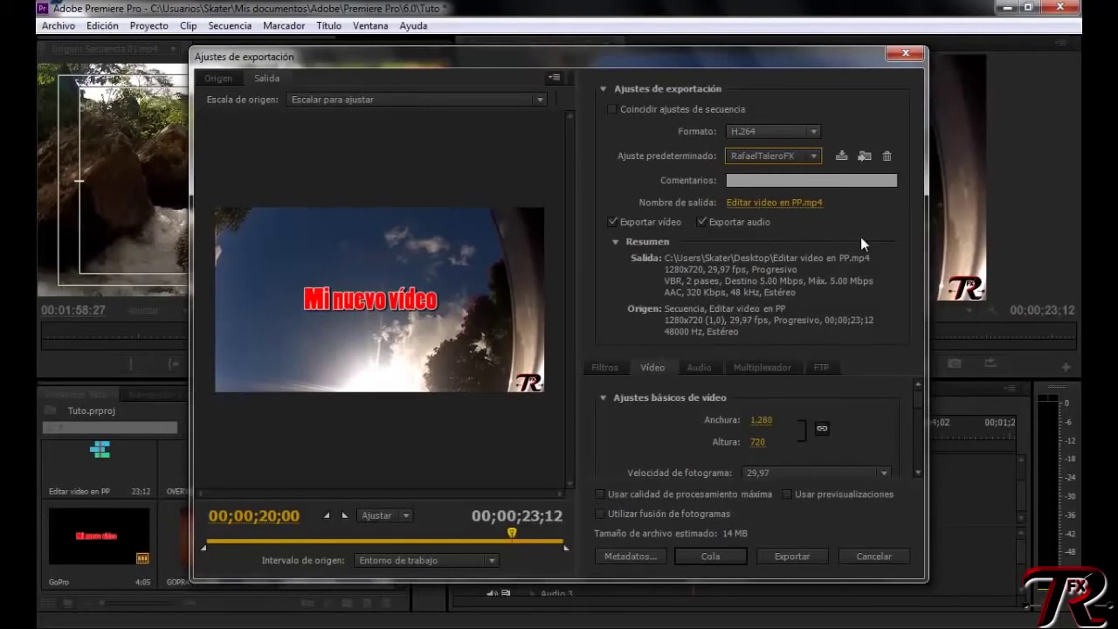
click(781, 203)
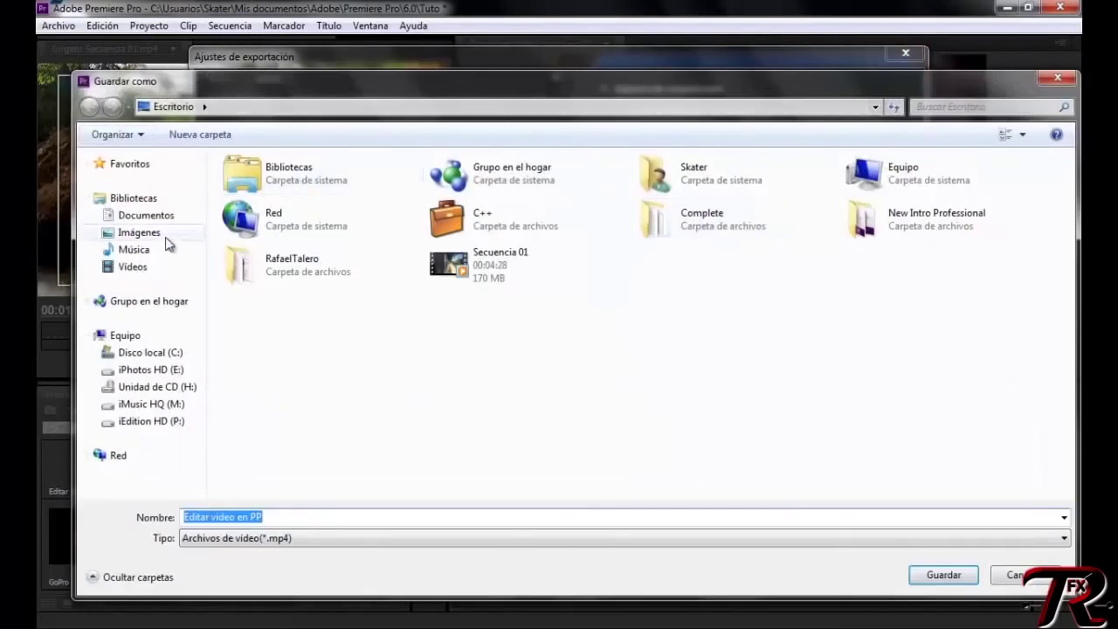
Save the output as 'Editar video en PP.mp4' on the Escritorio.
click(320, 517)
click(253, 517)
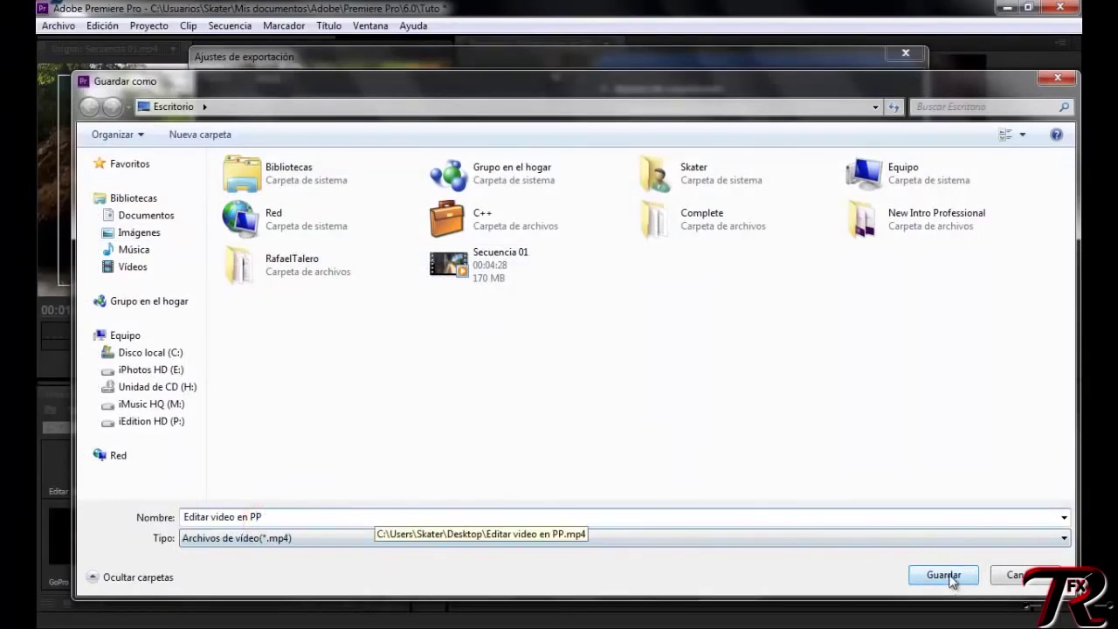
click(948, 580)
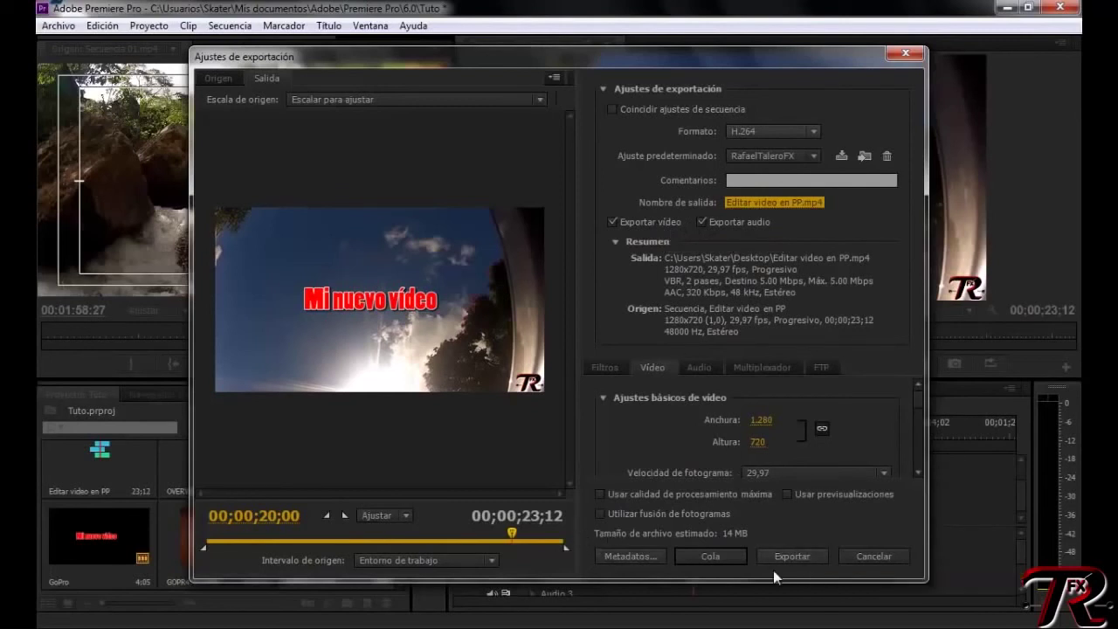
Keep Intervalo de origen on Entorno de trabajo and start the export.
click(490, 561)
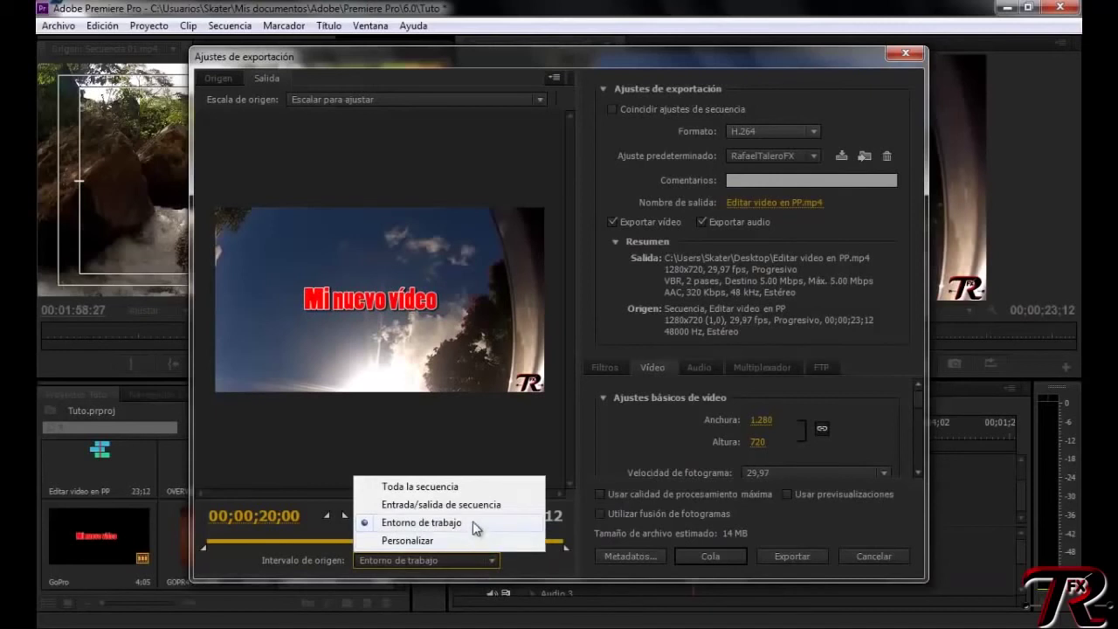
click(475, 524)
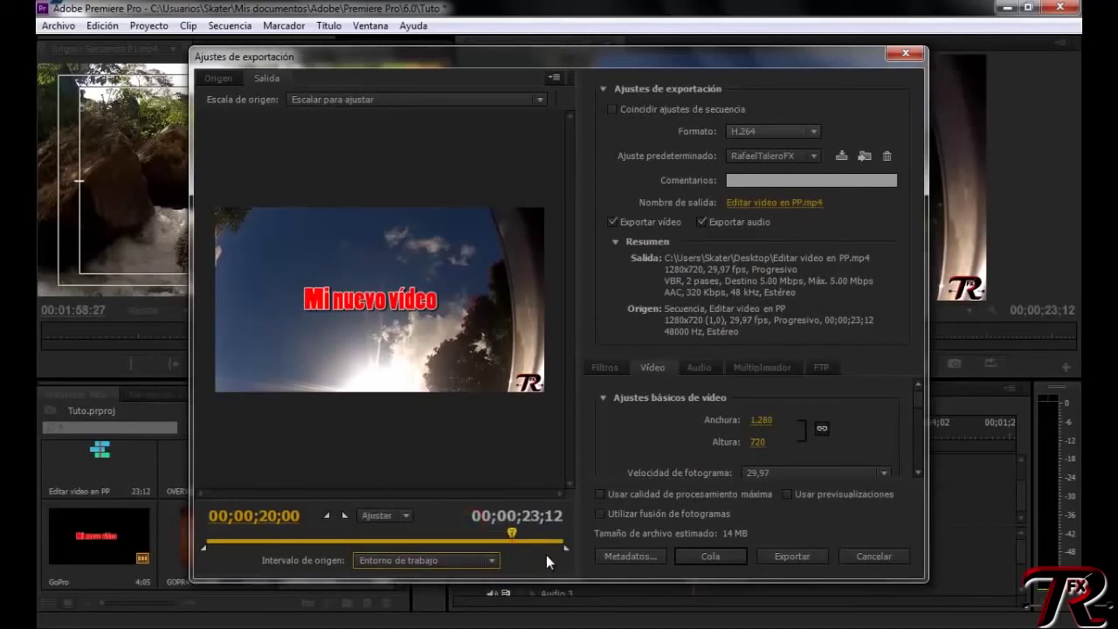
click(818, 558)
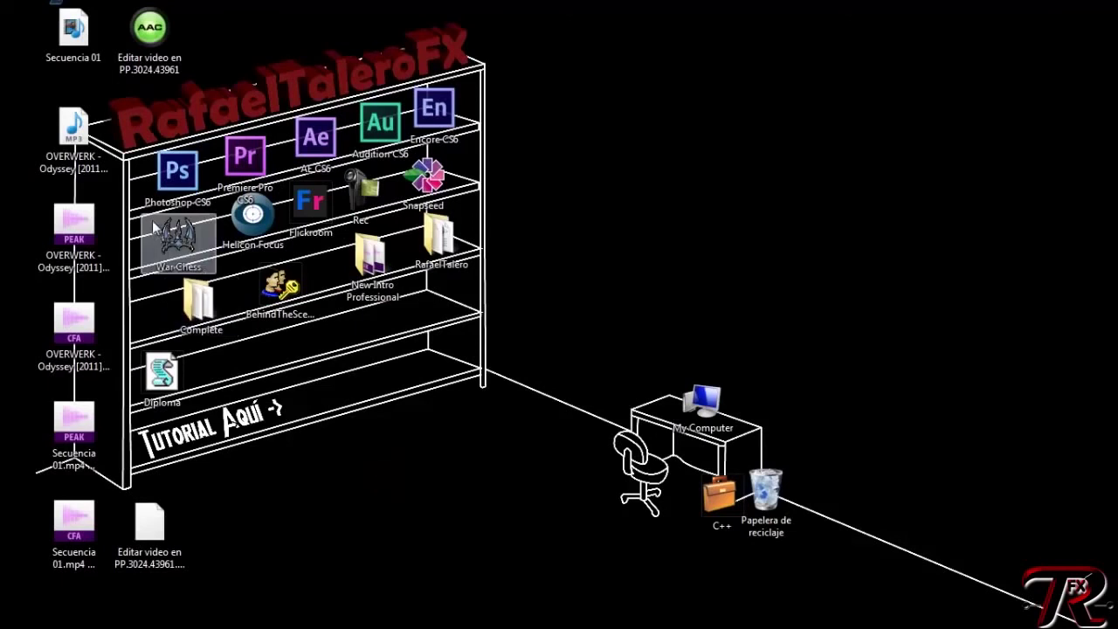
click(160, 567)
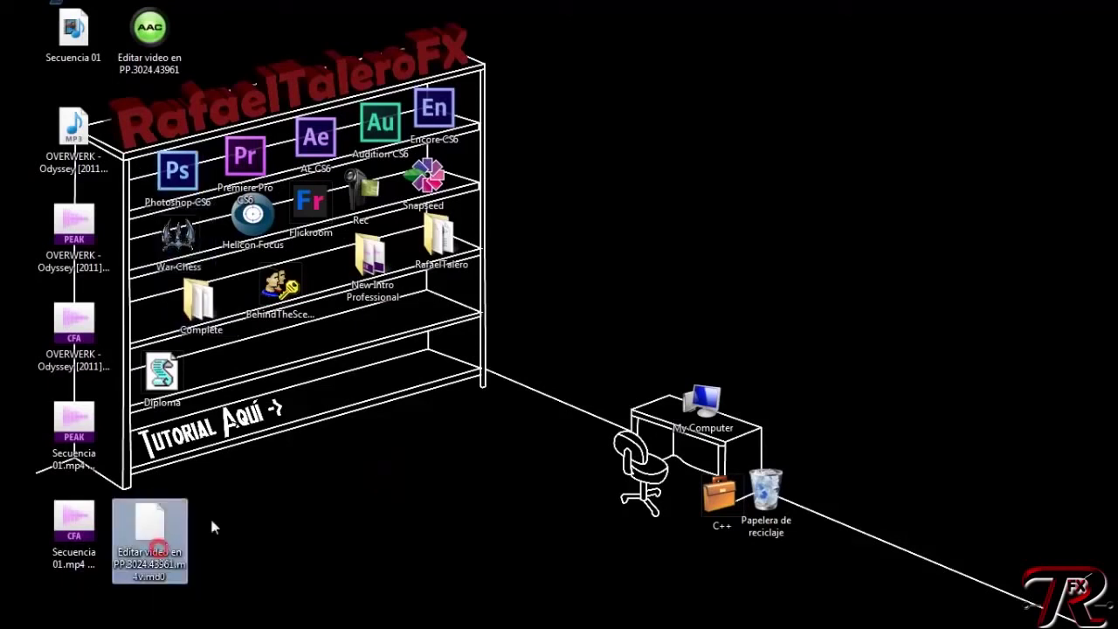
click(262, 510)
click(184, 61)
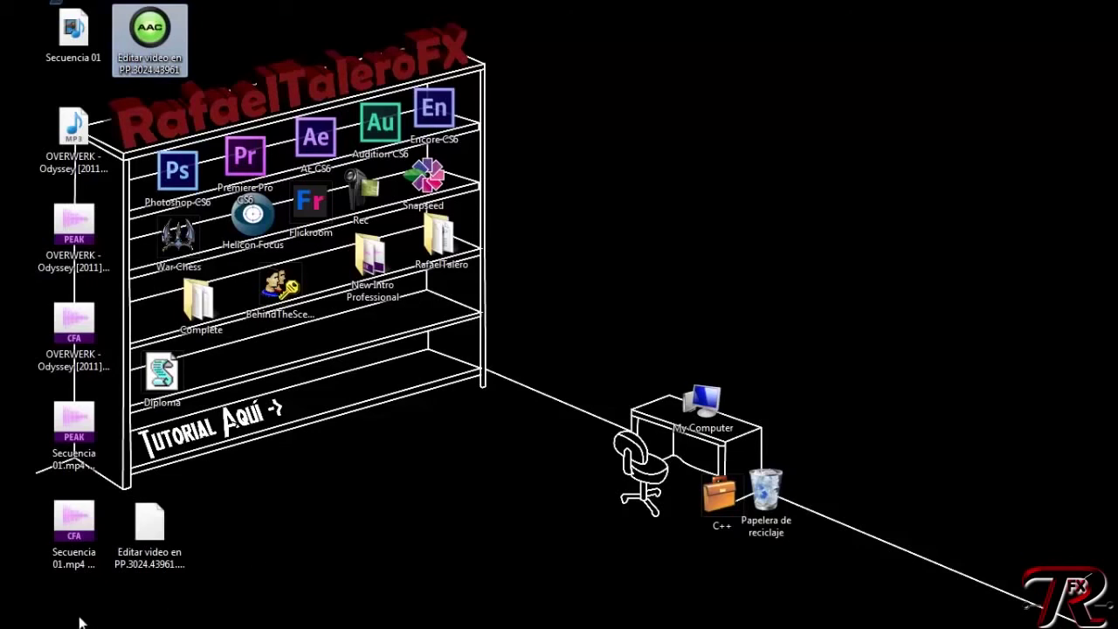
click(74, 527)
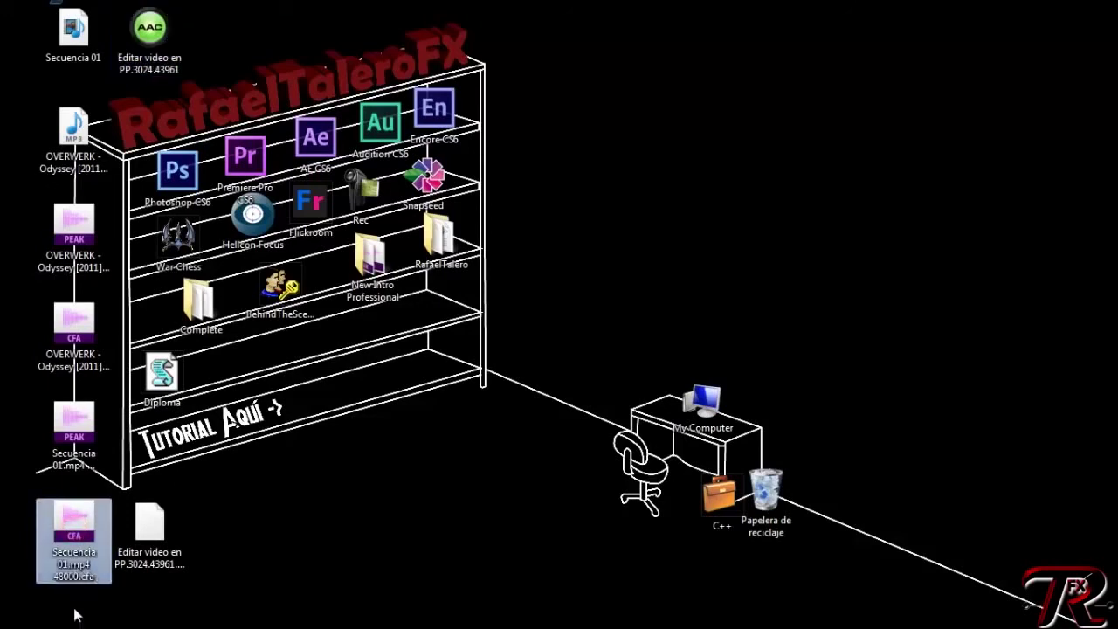
click(75, 611)
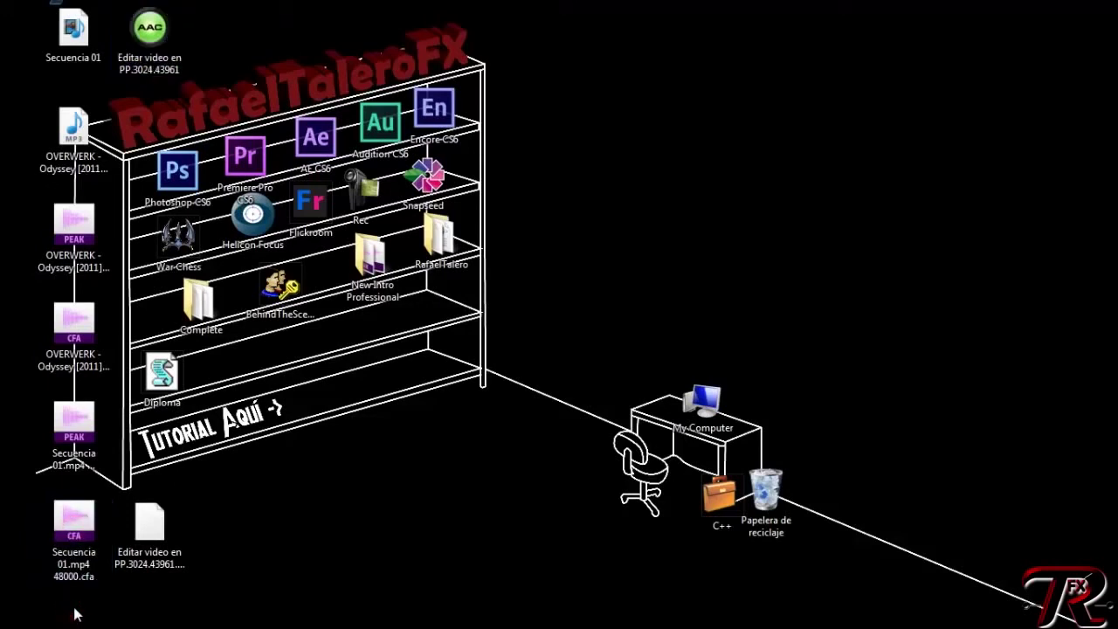
click(70, 426)
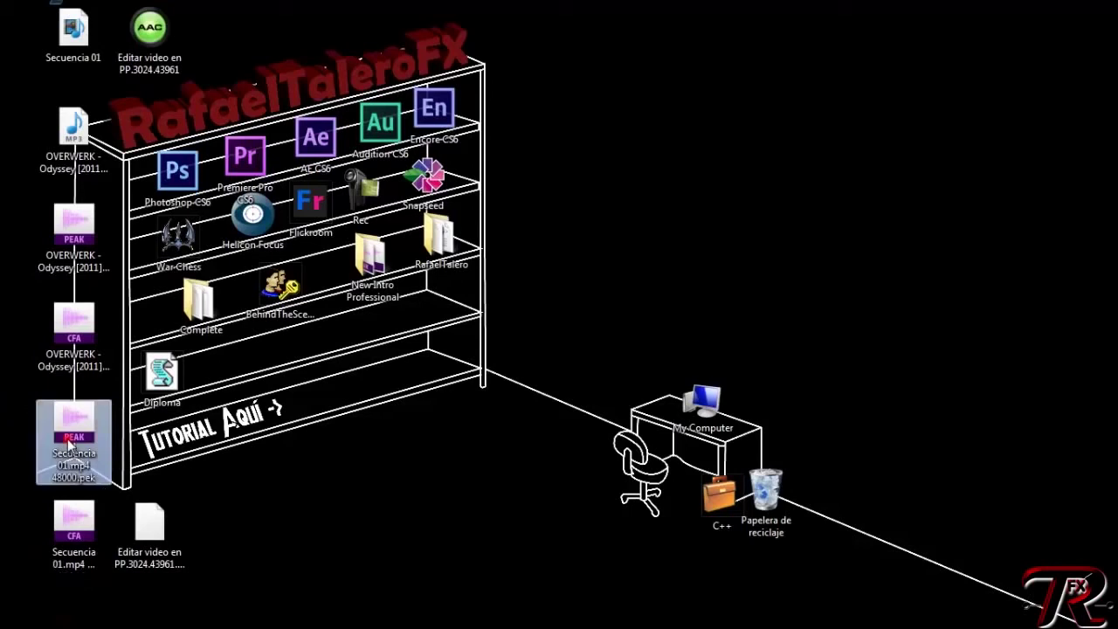
click(91, 345)
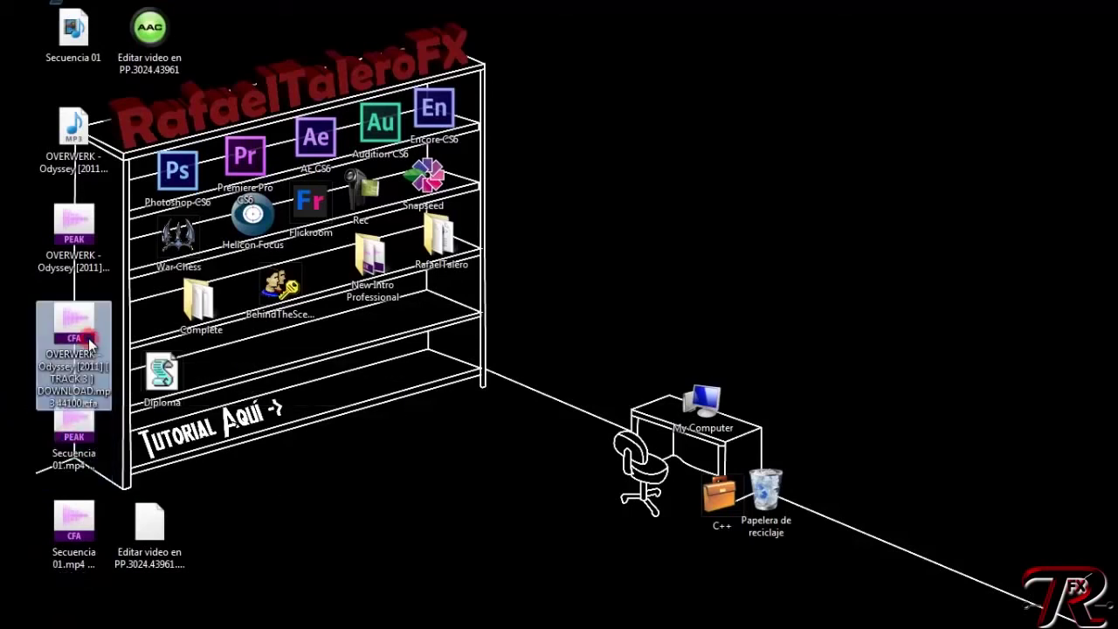
click(200, 481)
drag(77, 605, 54, 238)
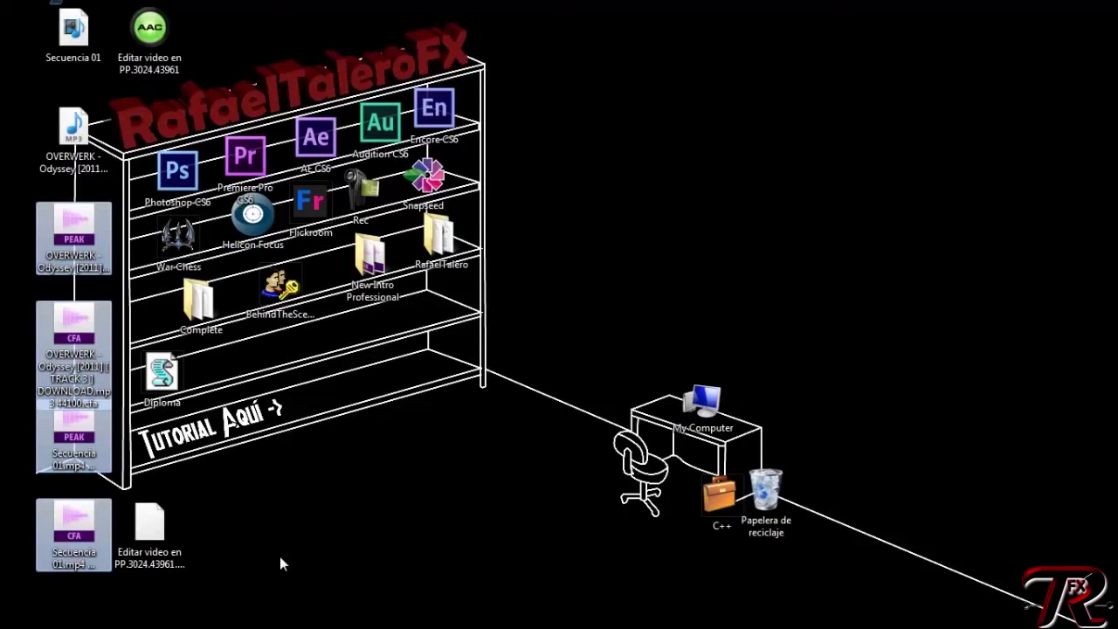
click(280, 556)
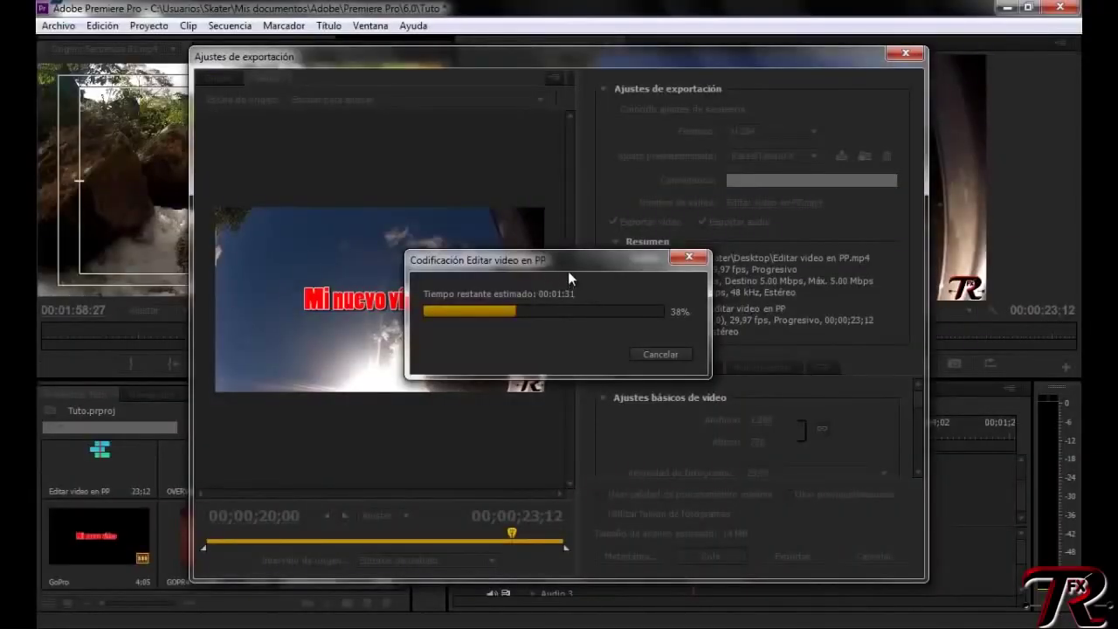
Bring the Codificación progress window forward and let encoding reach 100%.
click(569, 259)
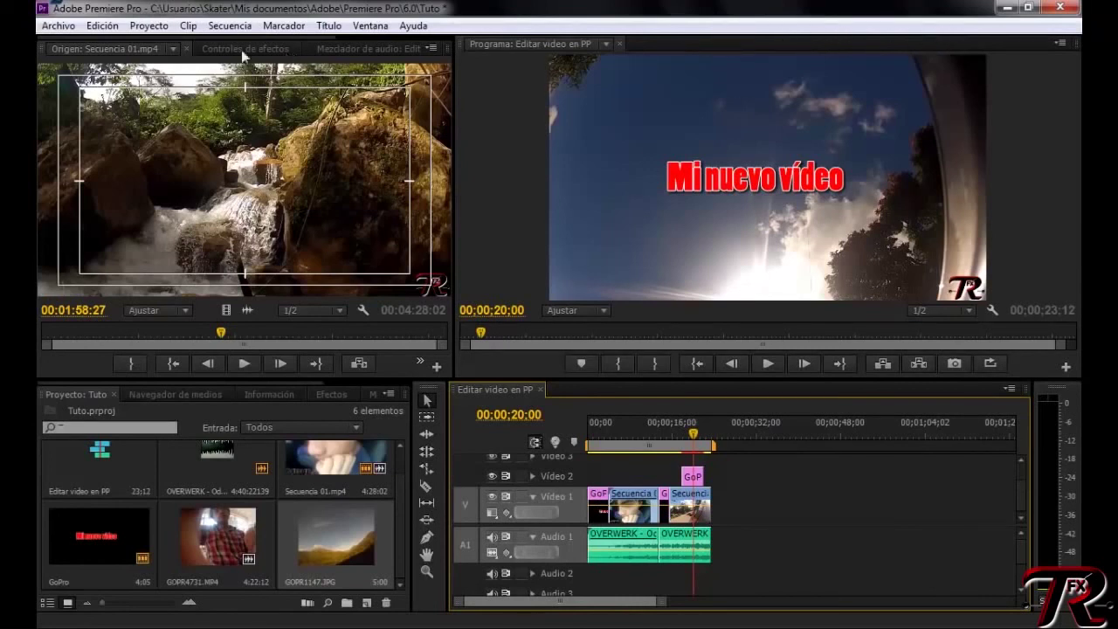
Save the project, close Premiere Pro, and move the exported 'Editar video en PP' file.
click(59, 25)
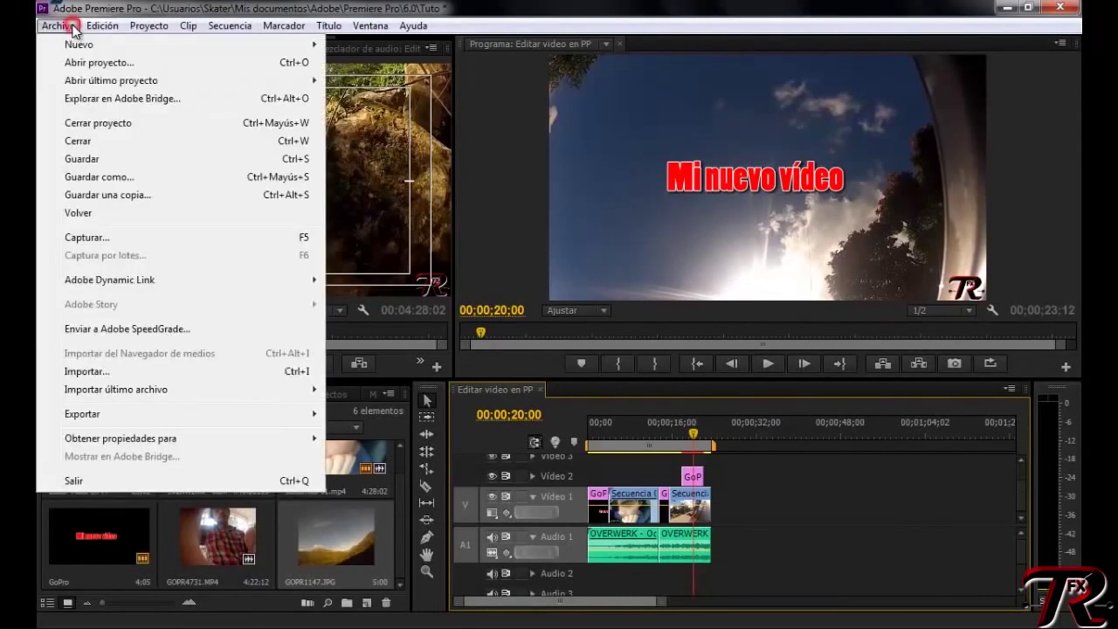
click(118, 159)
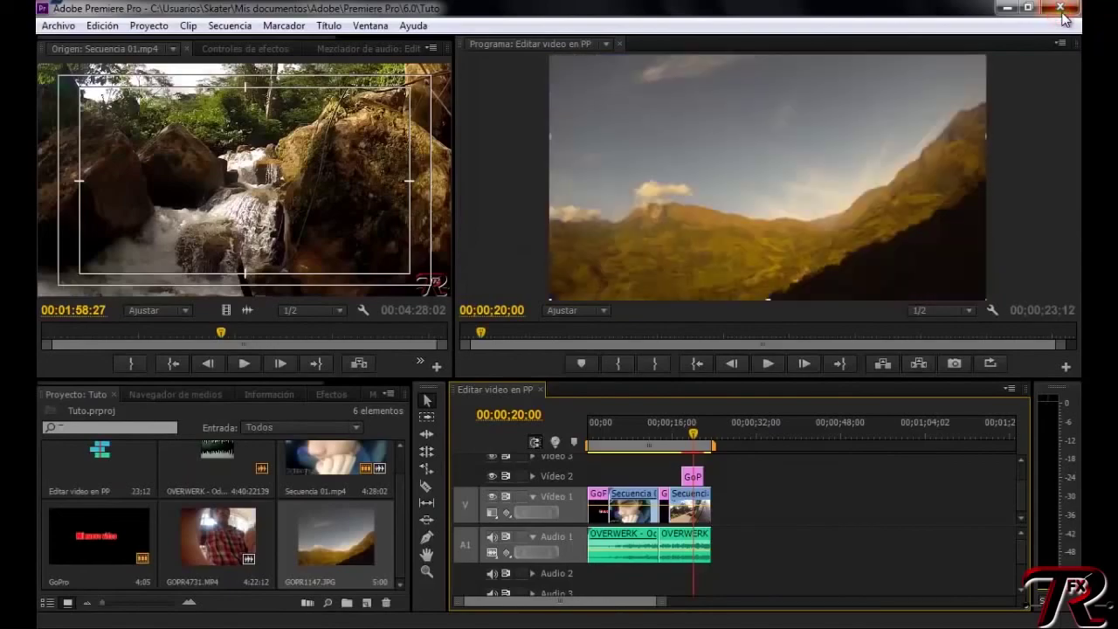
click(1062, 12)
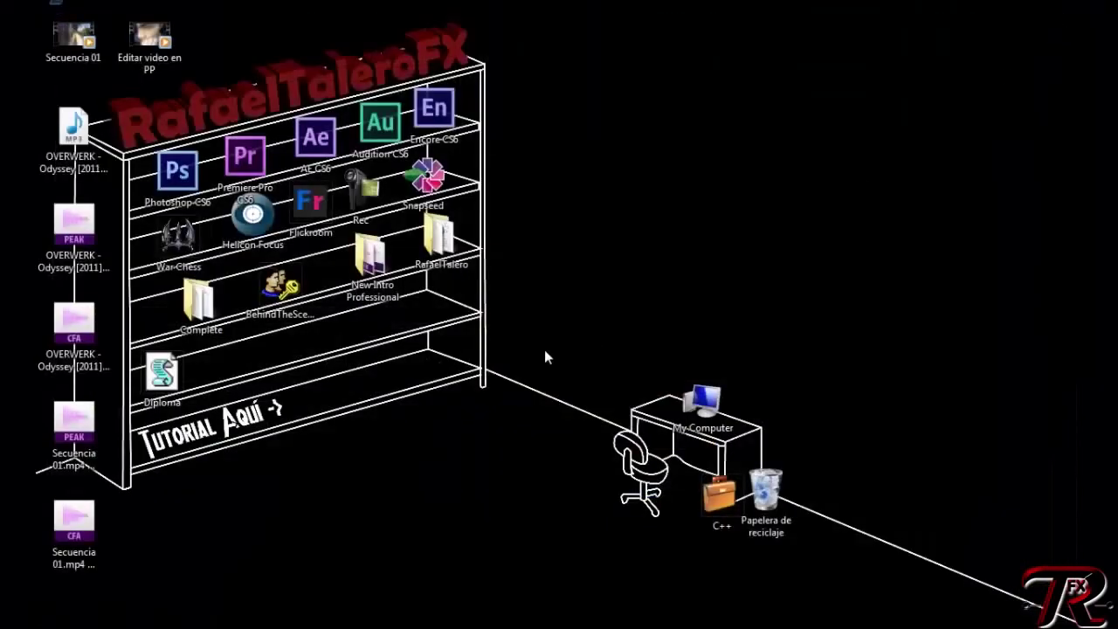
click(164, 483)
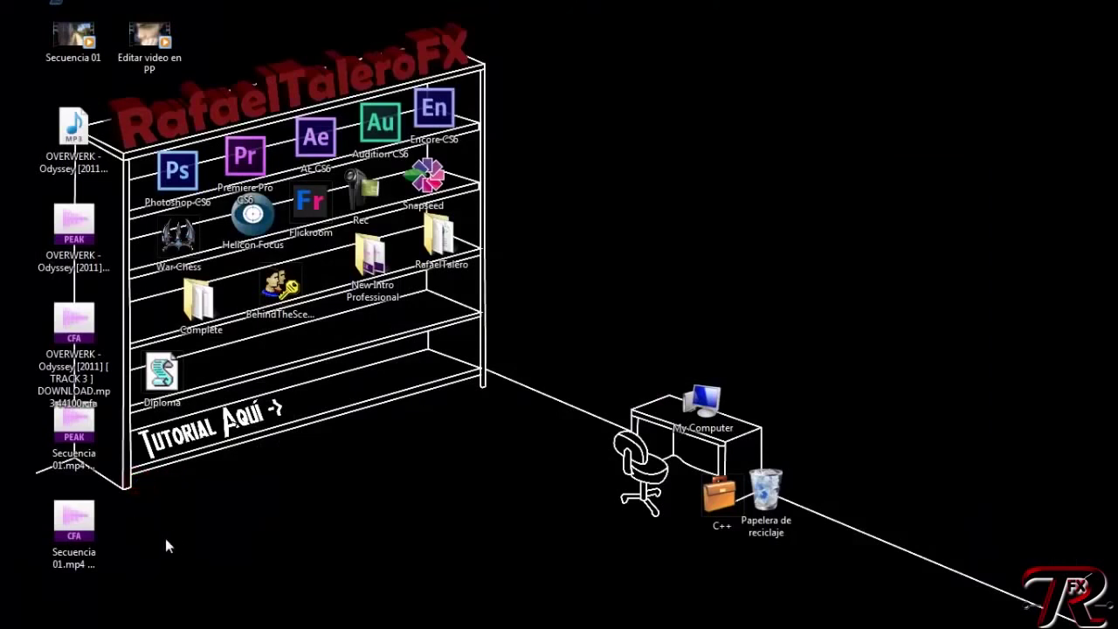
drag(140, 41, 370, 433)
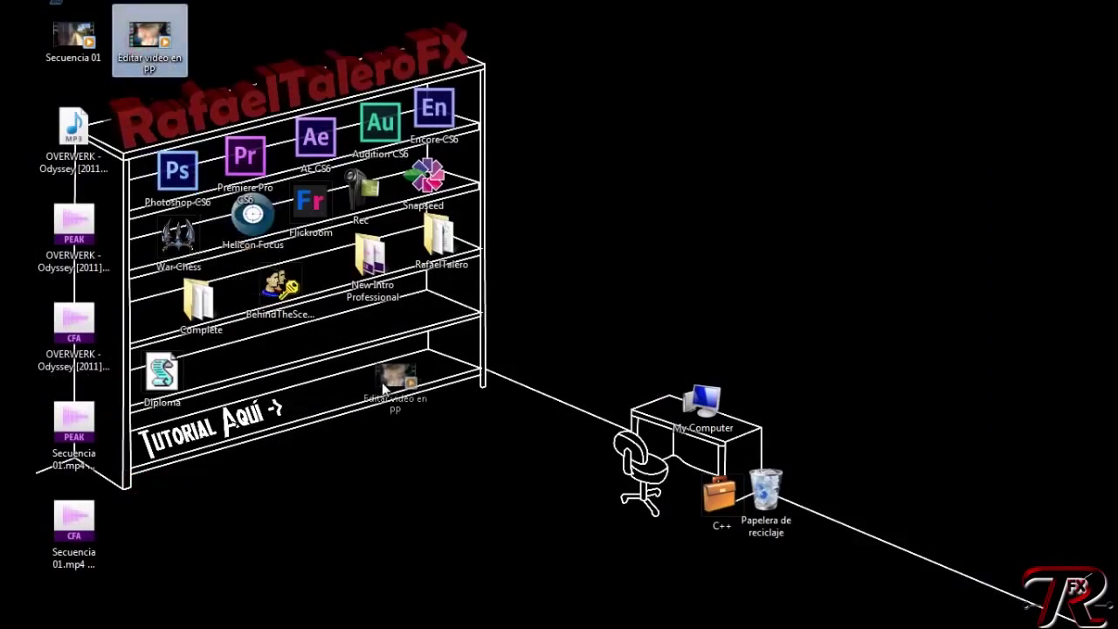